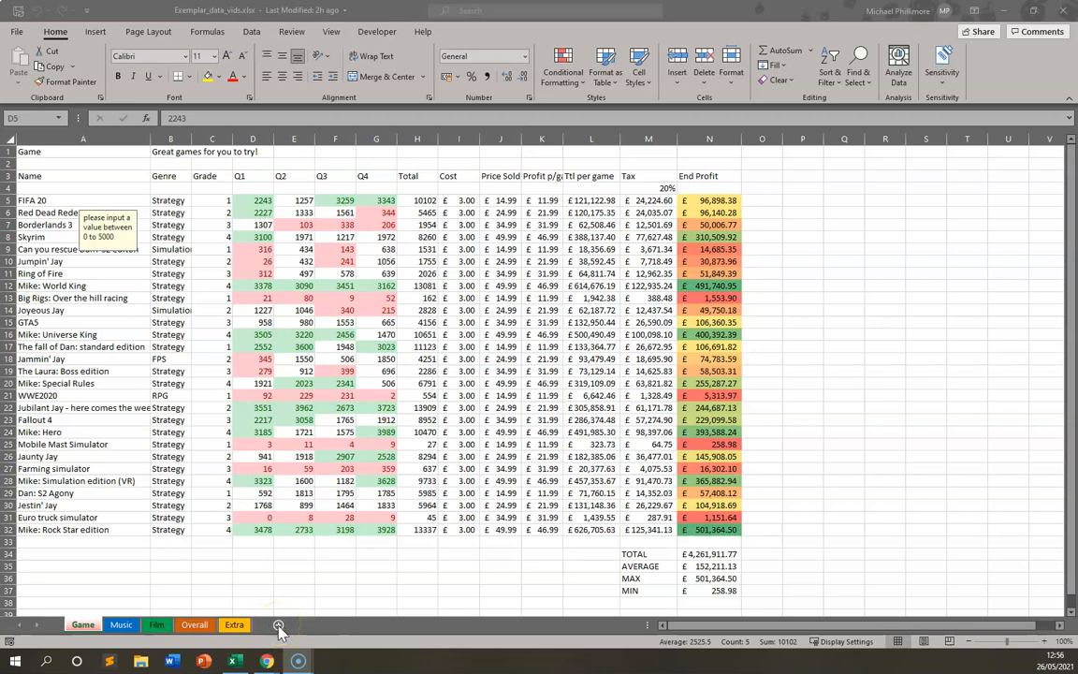
Examine the recommended and full lists of chart types for the selected FIFA 20 quarterly data without inserting a chart
{"action": "left_click", "coordinate": [122, 56]}
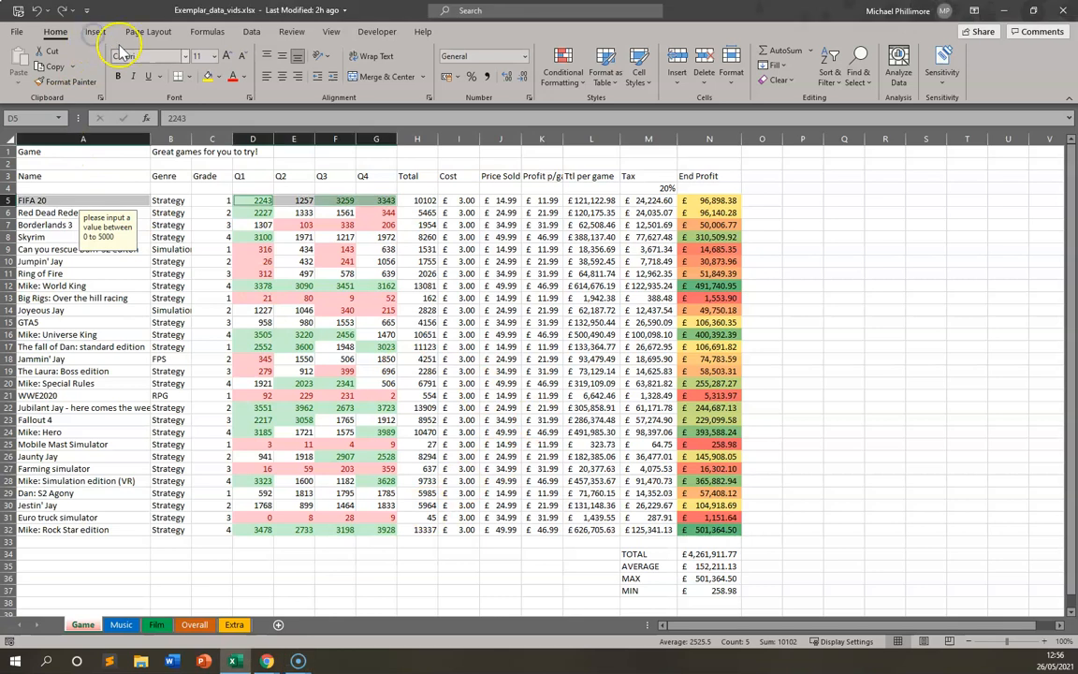
{"action": "left_click", "coordinate": [96, 31]}
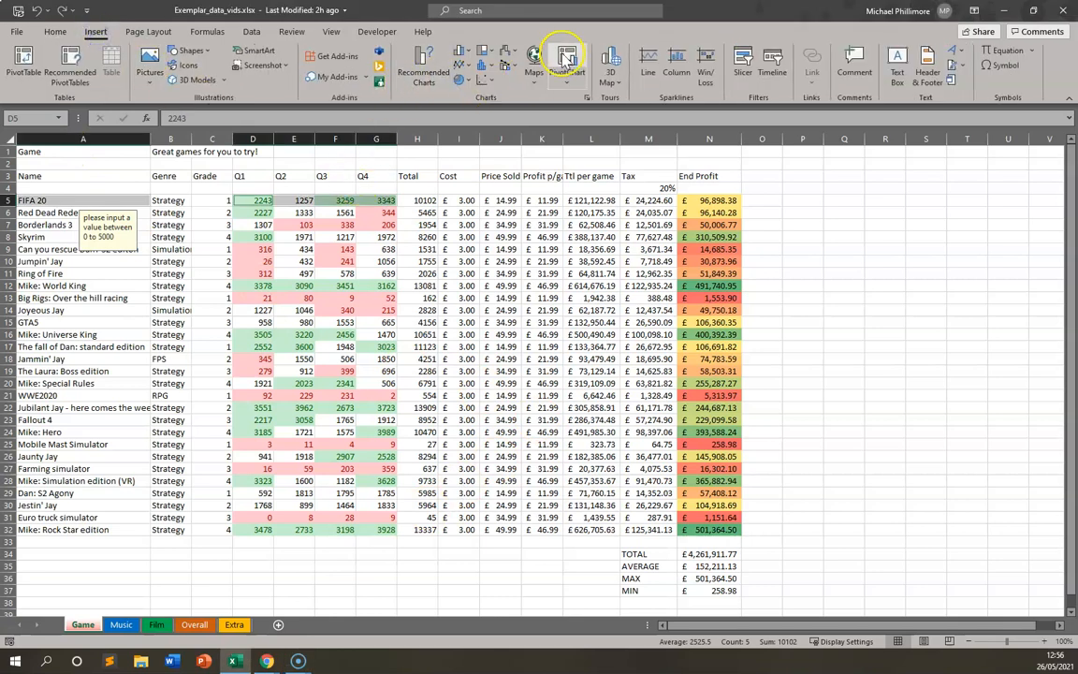
{"action": "left_click", "coordinate": [423, 84]}
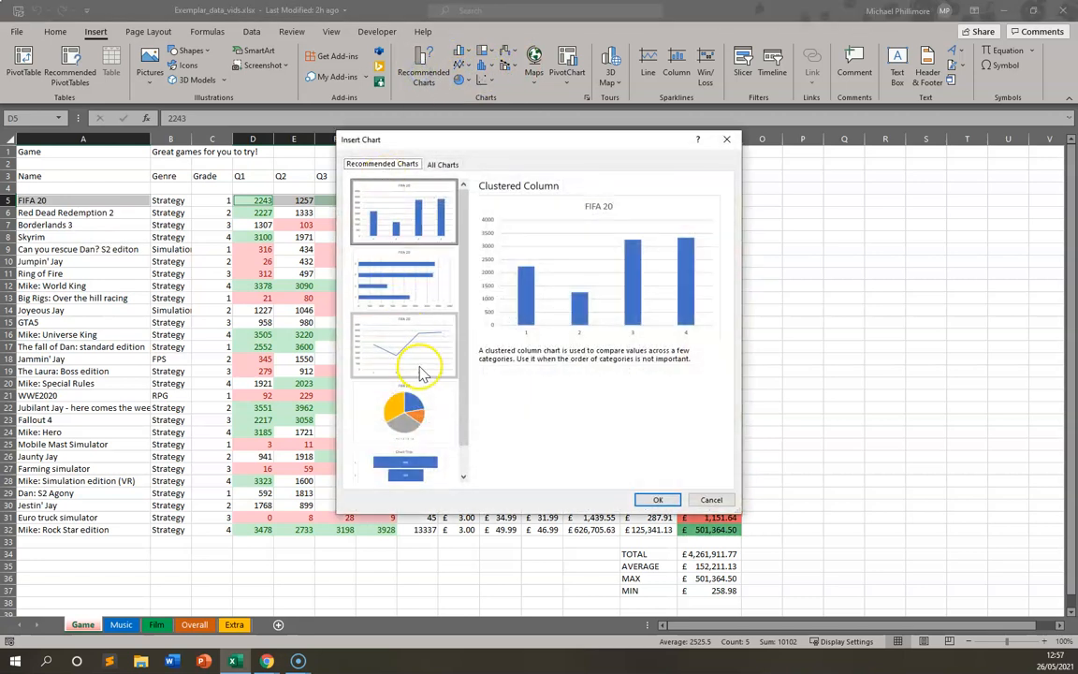
{"action": "left_click", "coordinate": [438, 163]}
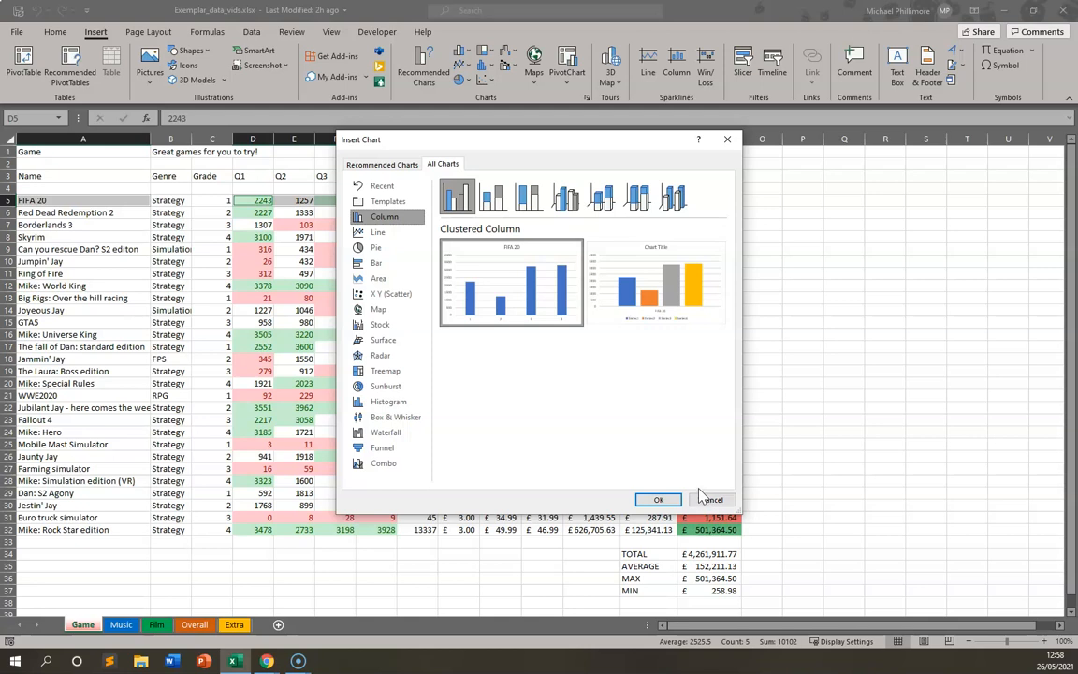
{"action": "left_click", "coordinate": [702, 498]}
{"action": "left_click", "coordinate": [702, 500]}
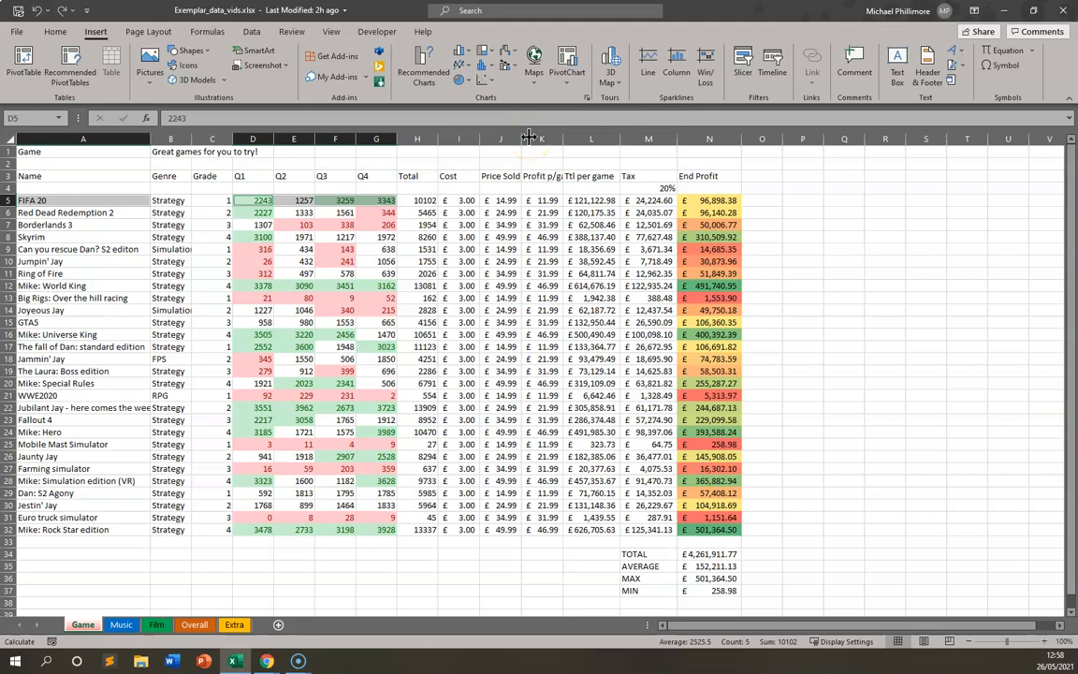
{"action": "left_click", "coordinate": [441, 280]}
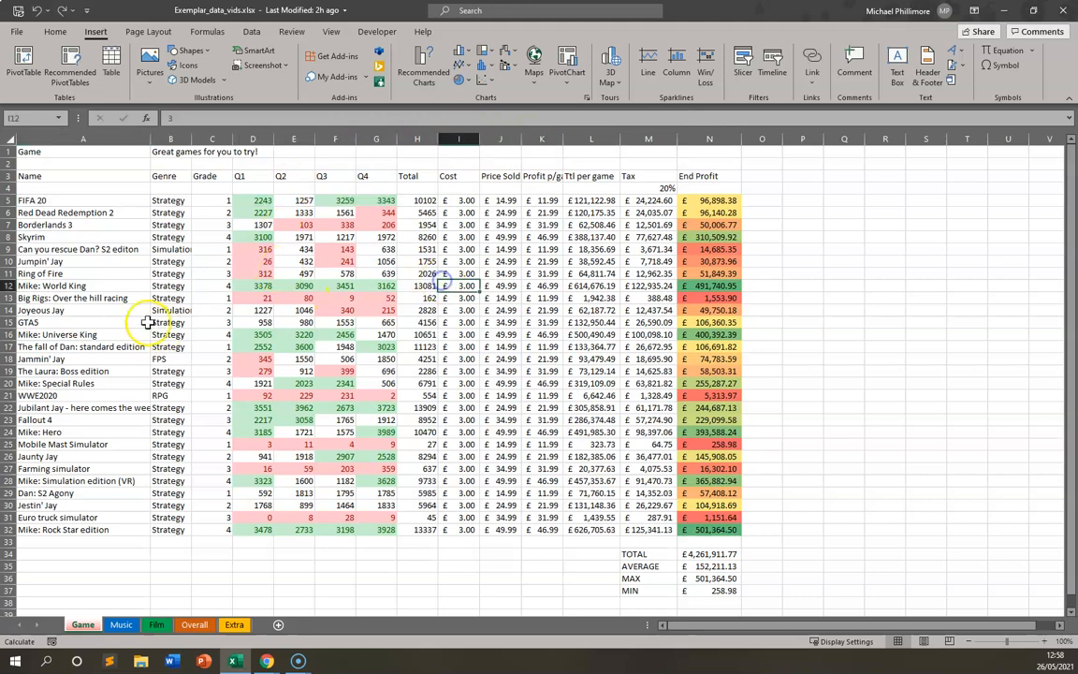
{"action": "left_click", "coordinate": [98, 199]}
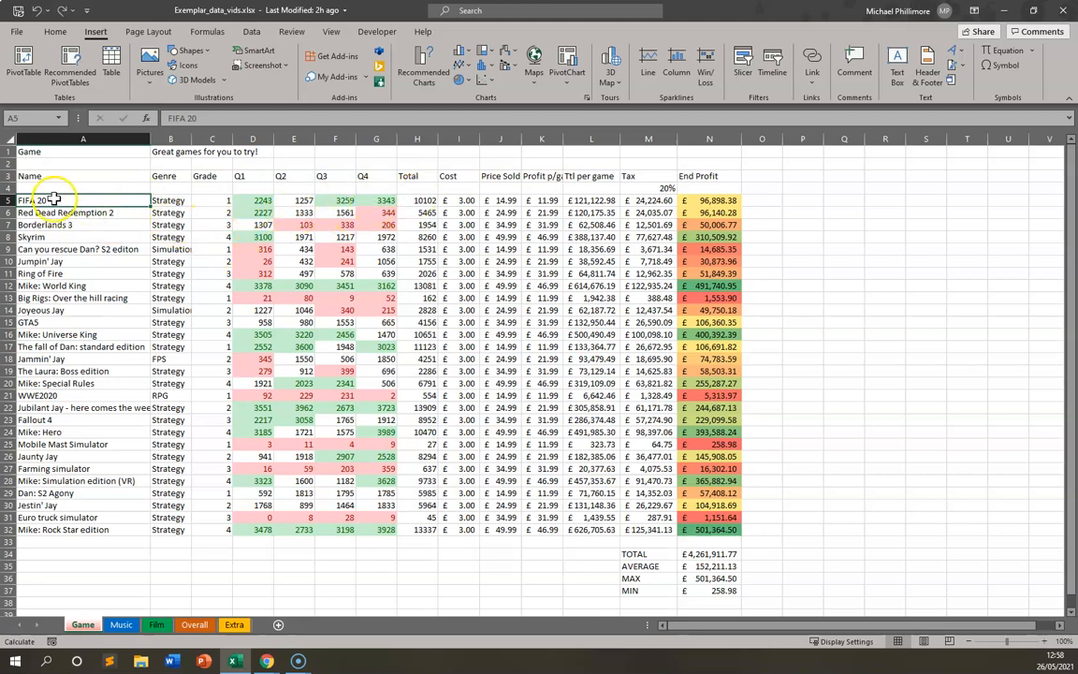
{"action": "left_click_drag", "start_coordinate": [251, 201], "coordinate": [390, 200]}
{"action": "left_click_drag", "start_coordinate": [73, 205], "coordinate": [365, 199]}
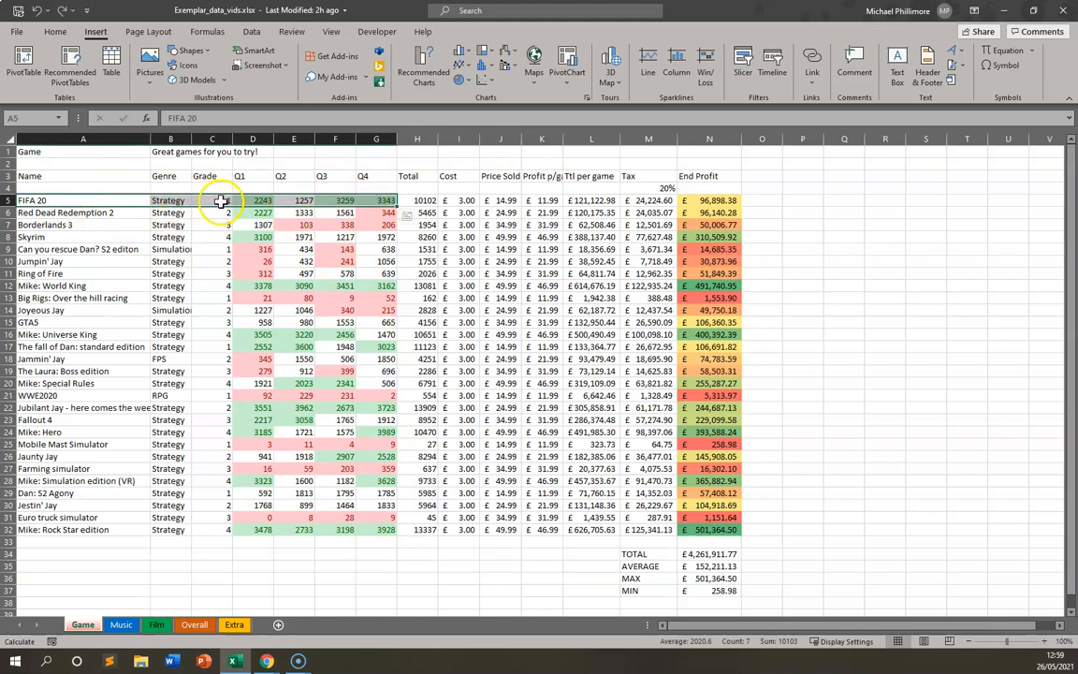
{"action": "left_click", "coordinate": [302, 248]}
Insert a line chart from the FIFA 20 name in A5 and its quarterly values in D5:G5, and place it beside the End Profit column
{"action": "left_click", "coordinate": [75, 201]}
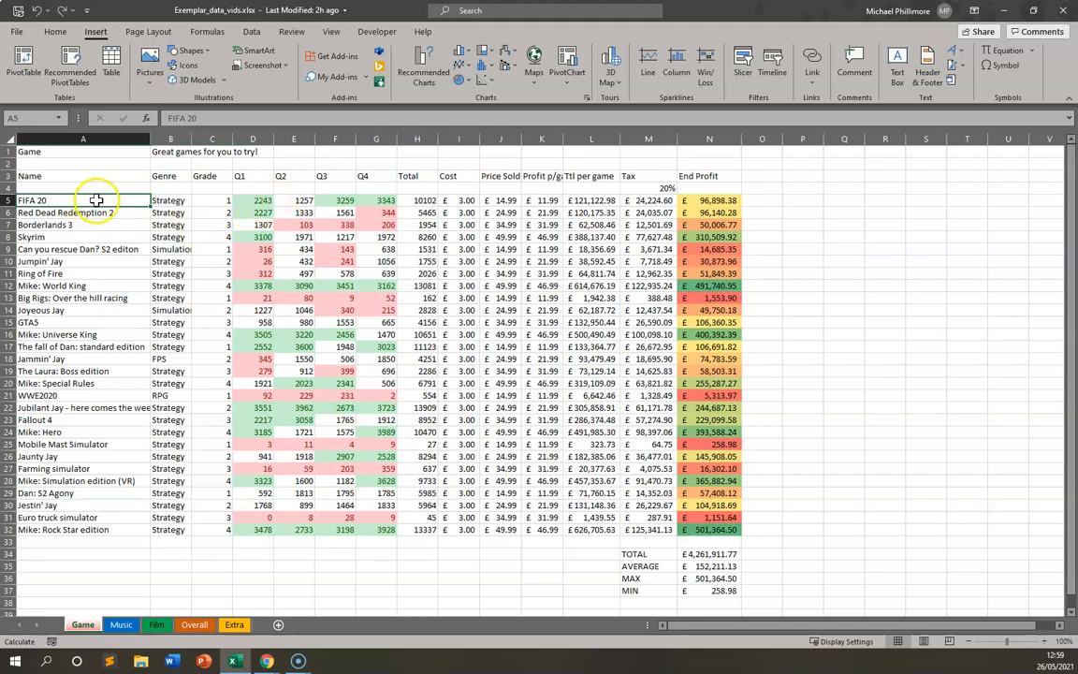
{"action": "left_click_drag", "start_coordinate": [243, 198], "coordinate": [373, 196]}
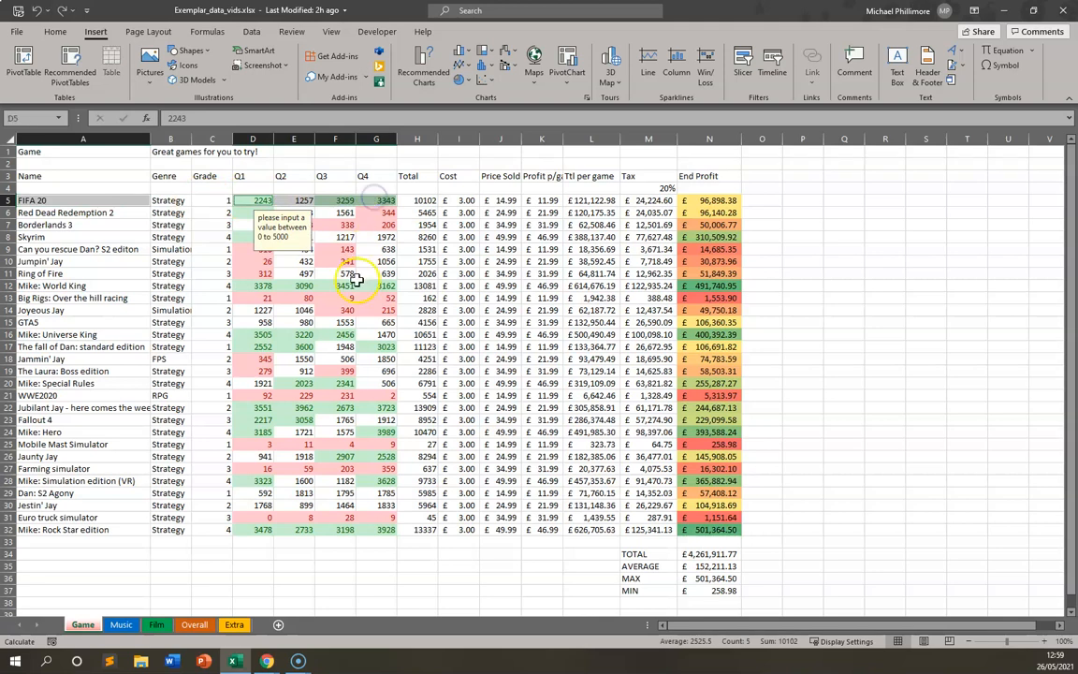
{"action": "left_click", "coordinate": [424, 74]}
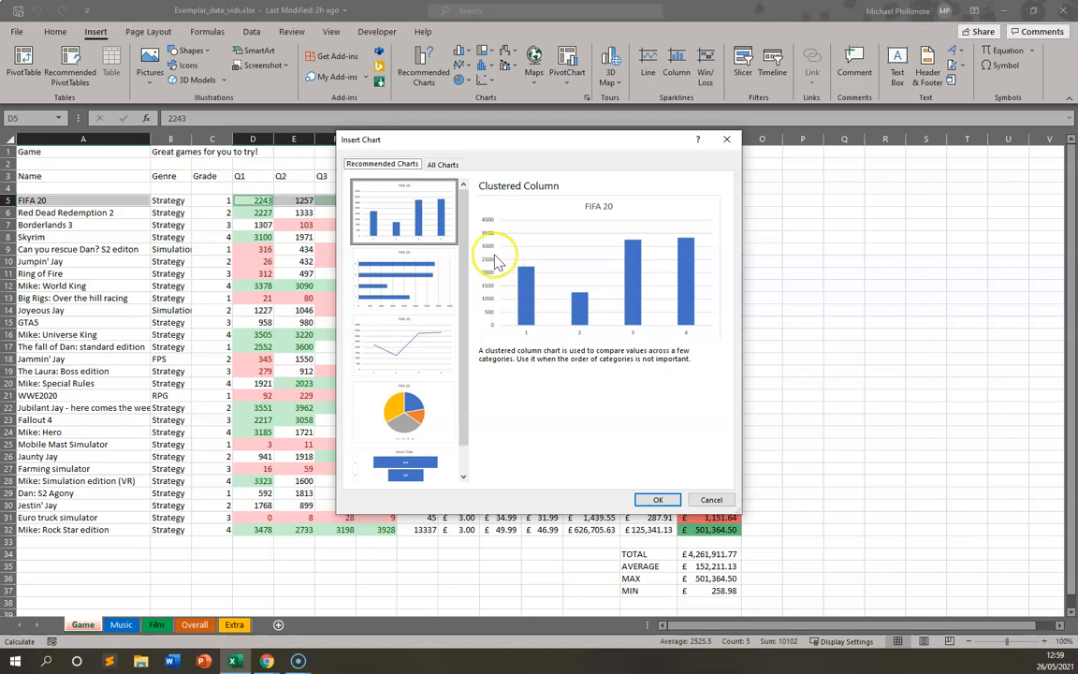
{"action": "left_click", "coordinate": [443, 165]}
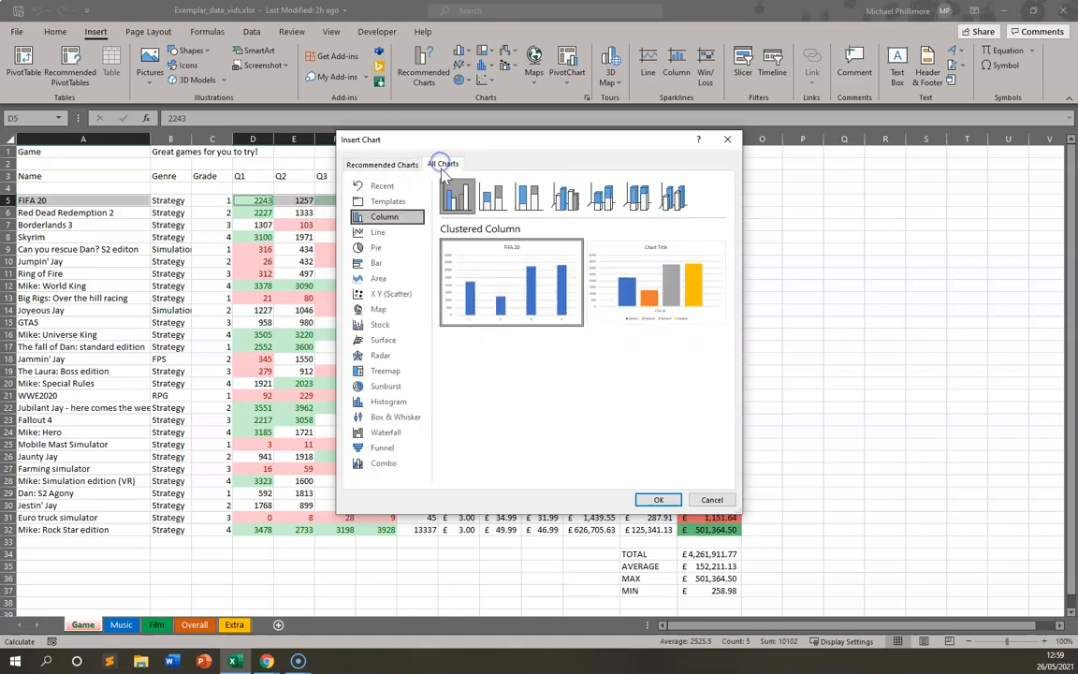
{"action": "mouse_move", "coordinate": [540, 297]}
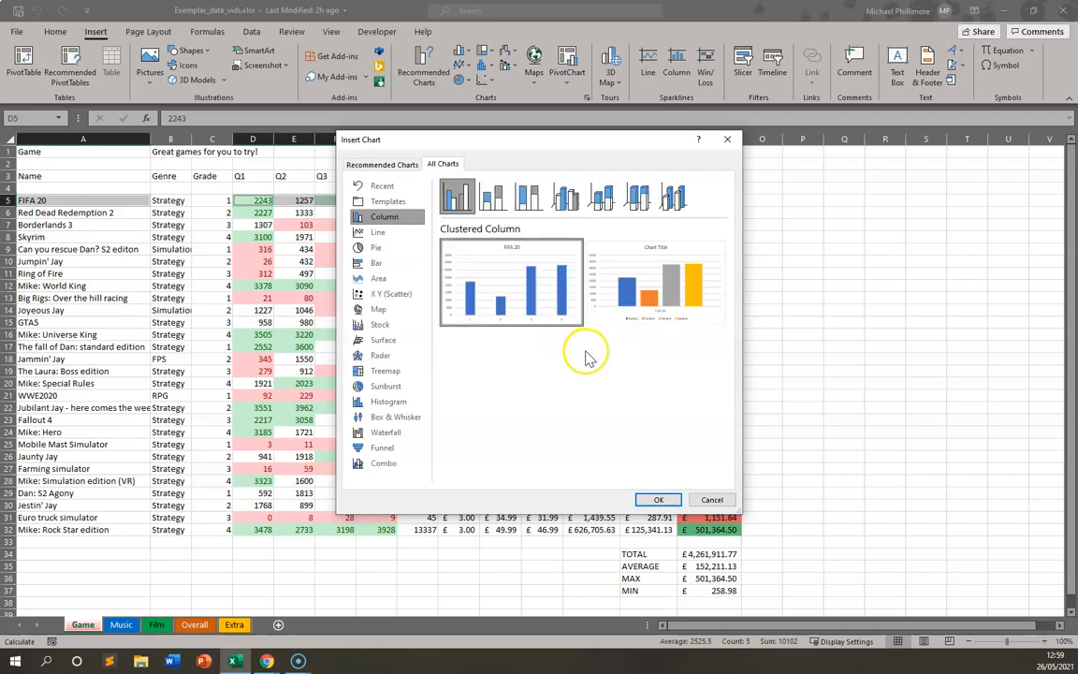
{"action": "mouse_move", "coordinate": [659, 304]}
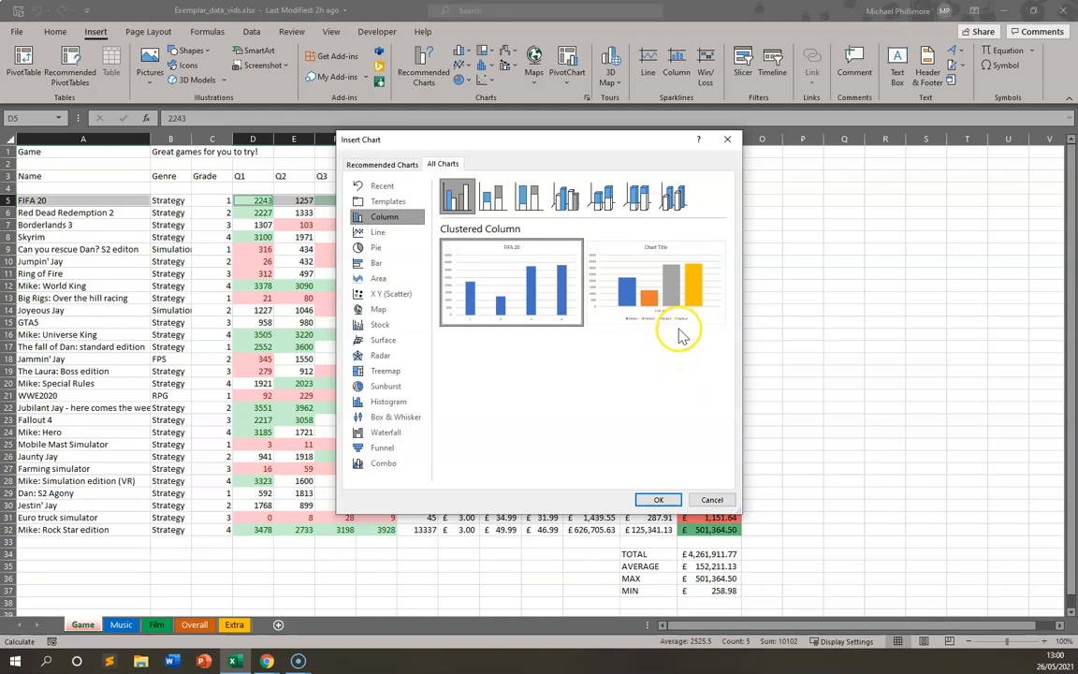
{"action": "left_click", "coordinate": [393, 234]}
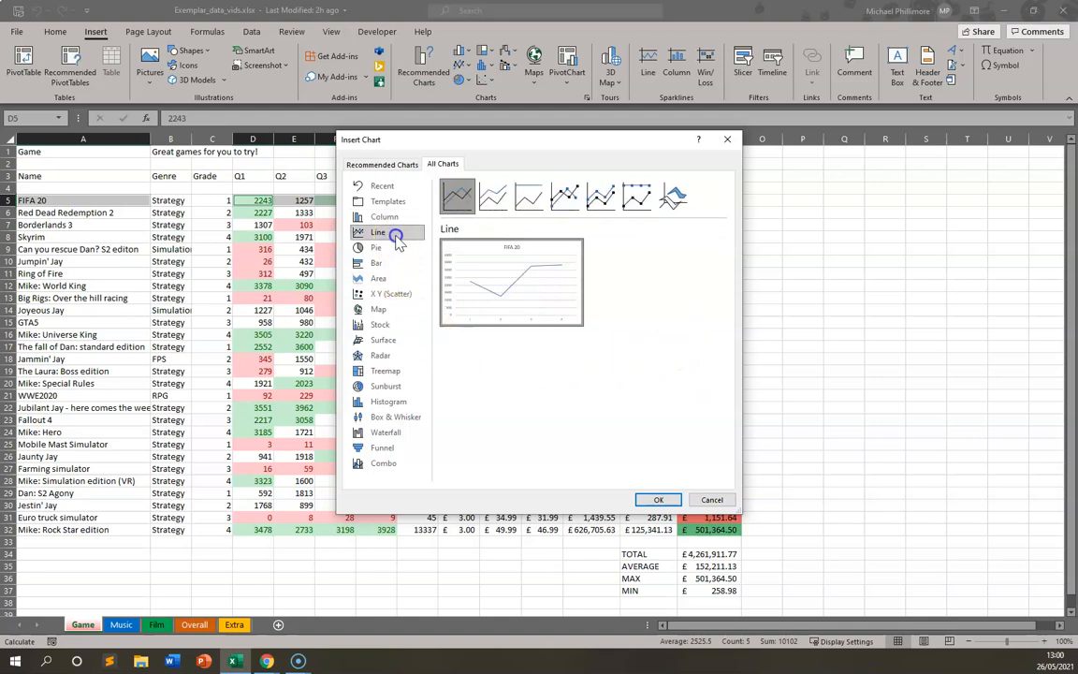
{"action": "mouse_move", "coordinate": [458, 270]}
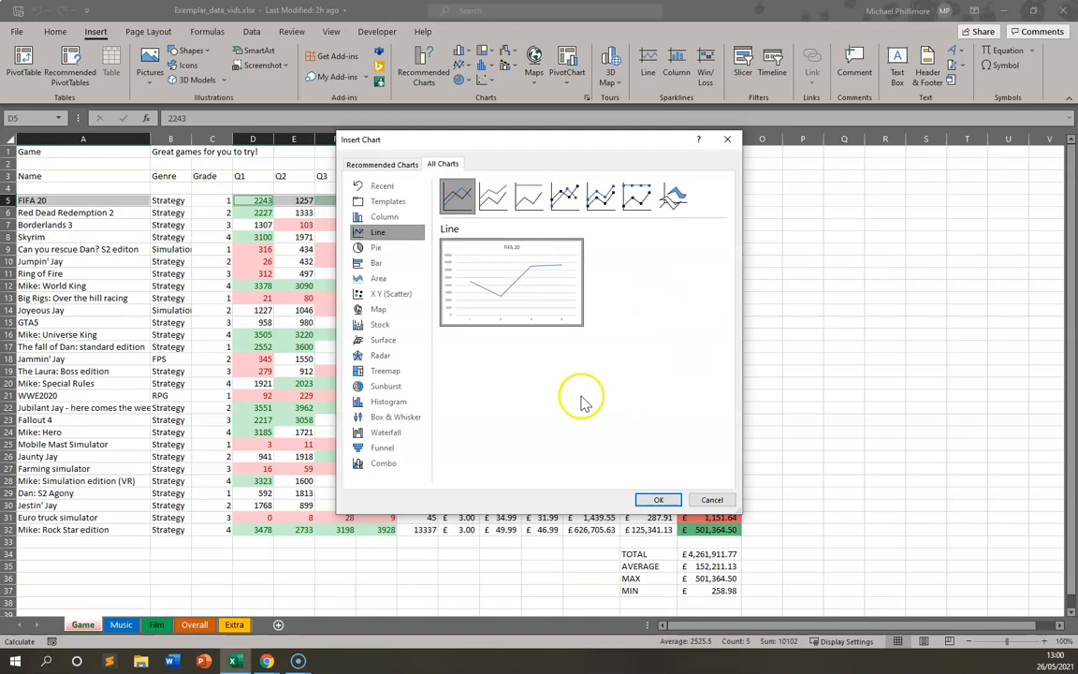
{"action": "left_click", "coordinate": [386, 249]}
{"action": "mouse_move", "coordinate": [447, 299]}
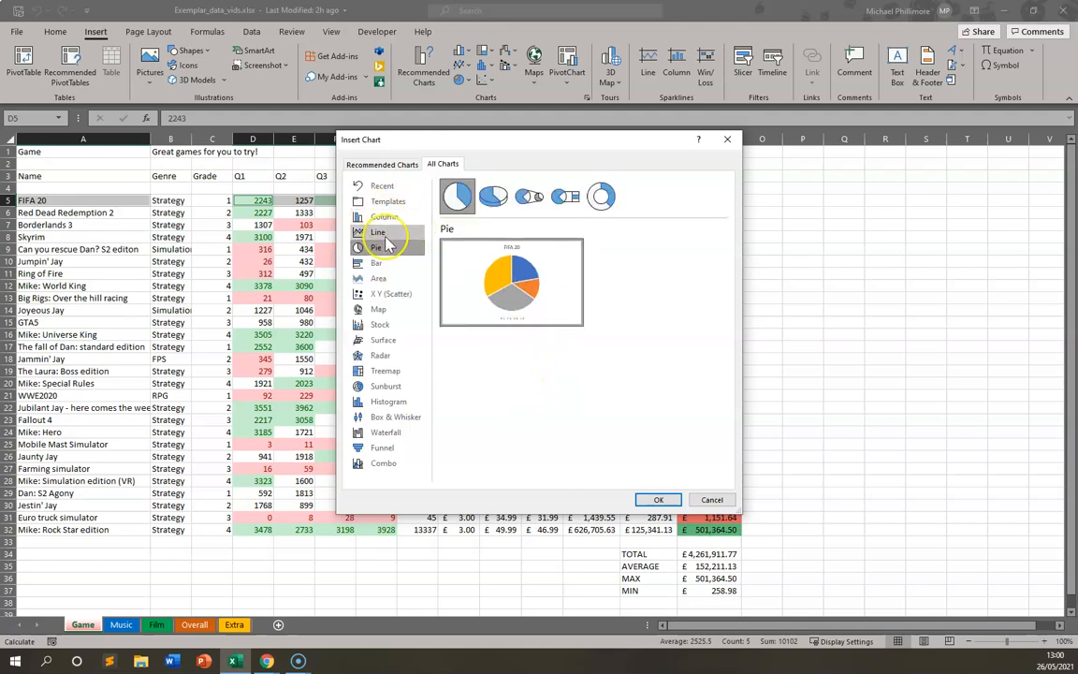
{"action": "left_click", "coordinate": [379, 232]}
{"action": "left_click", "coordinate": [655, 501]}
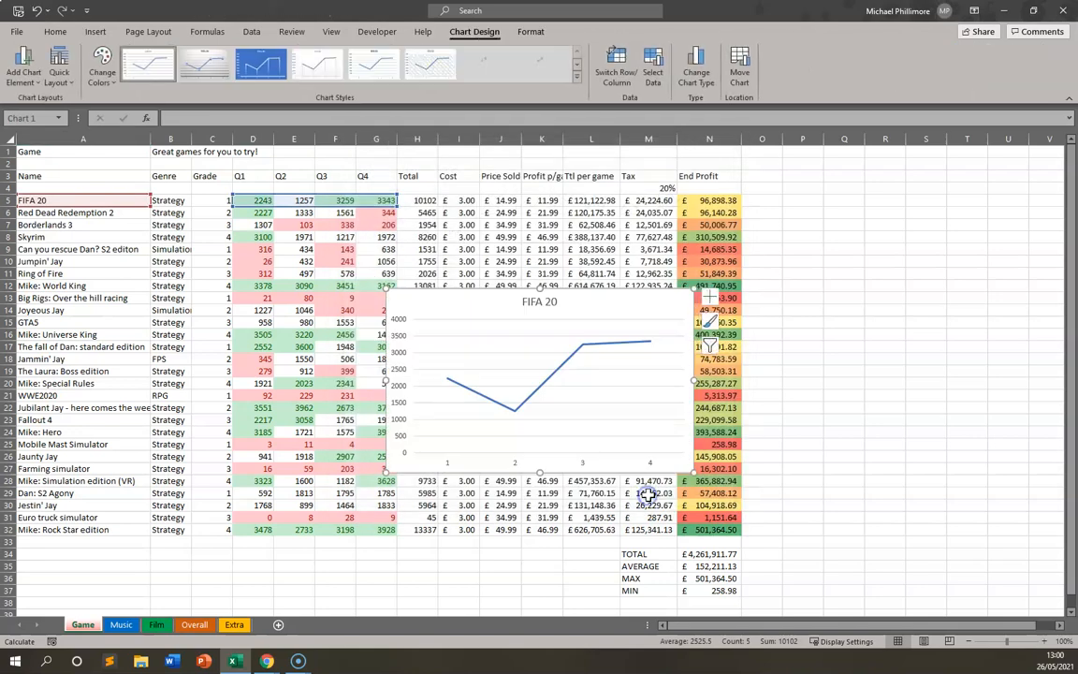
{"action": "left_click_drag", "start_coordinate": [587, 291], "coordinate": [990, 210]}
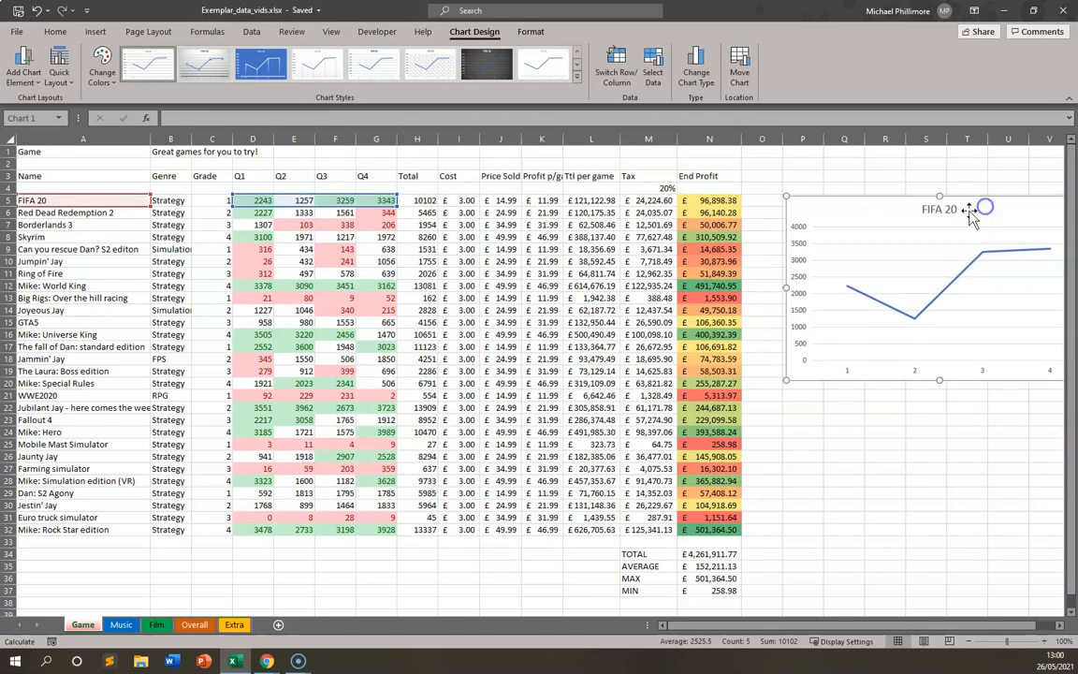
Try a FIFA 20 Q2 value of 5000 in E5 and undo the change
{"action": "left_click", "coordinate": [296, 201]}
{"action": "type", "text": "5000"}
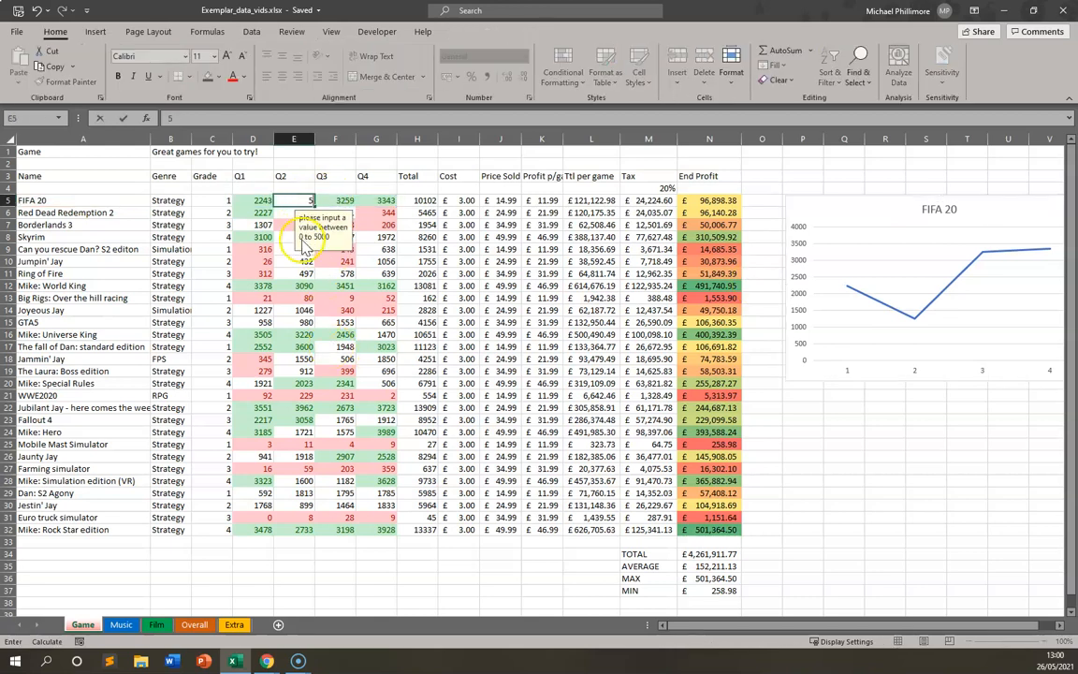
{"action": "left_click", "coordinate": [358, 323]}
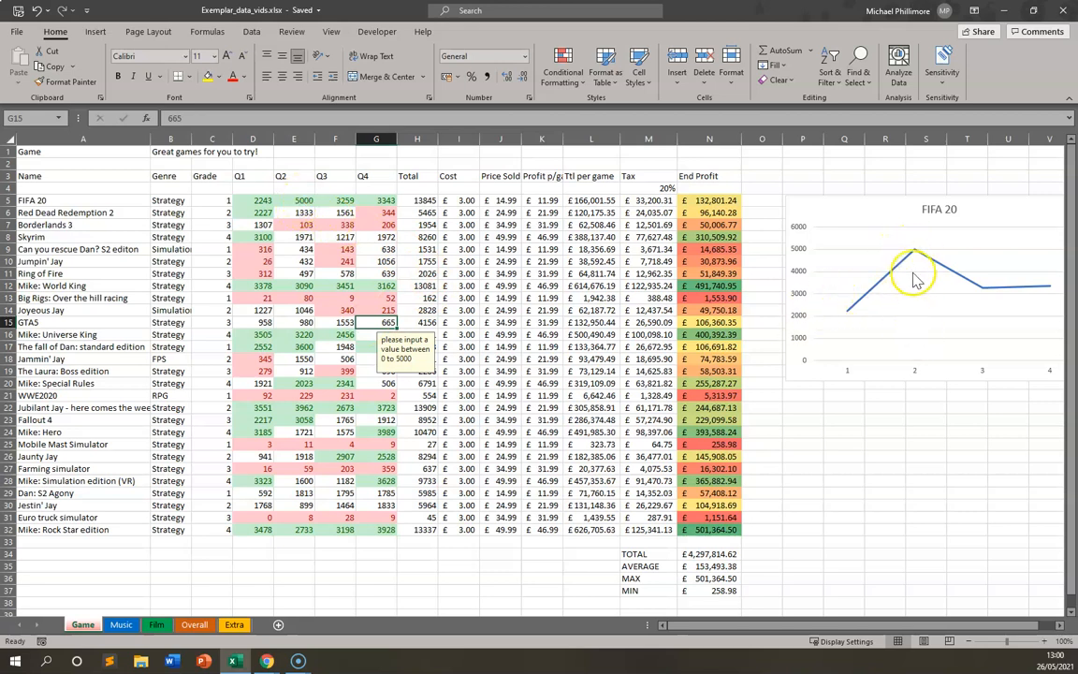
{"action": "key", "text": "ctrl+z"}
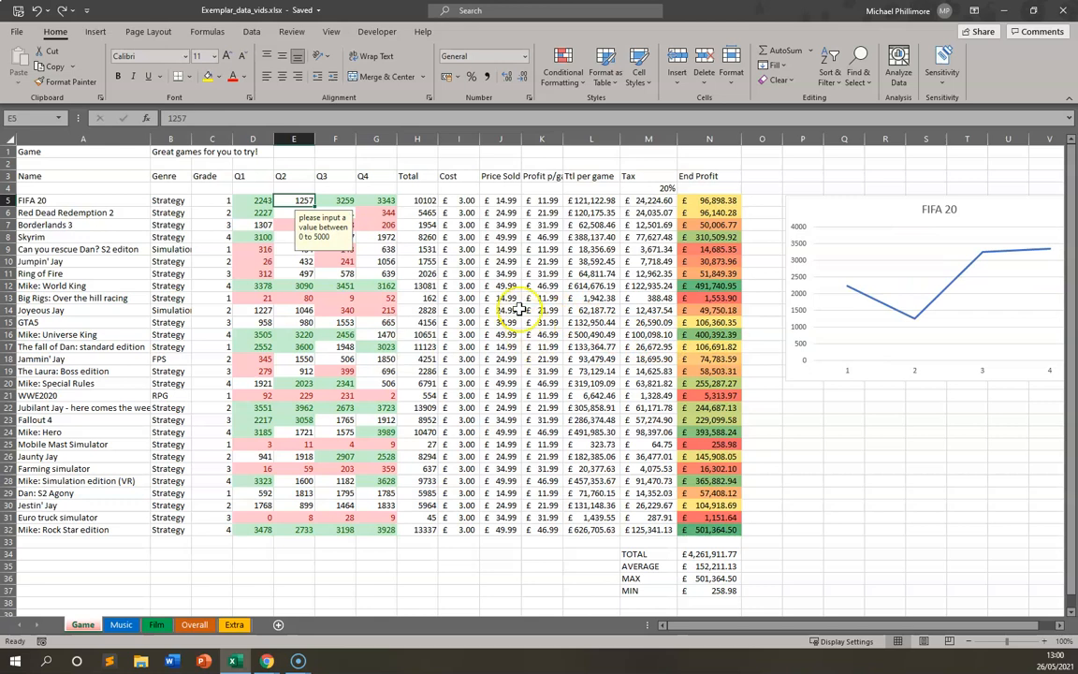
Enlarge the FIFA 20 chart from its lower-left corner and extend its lower edge slightly downward
{"action": "left_click", "coordinate": [845, 224]}
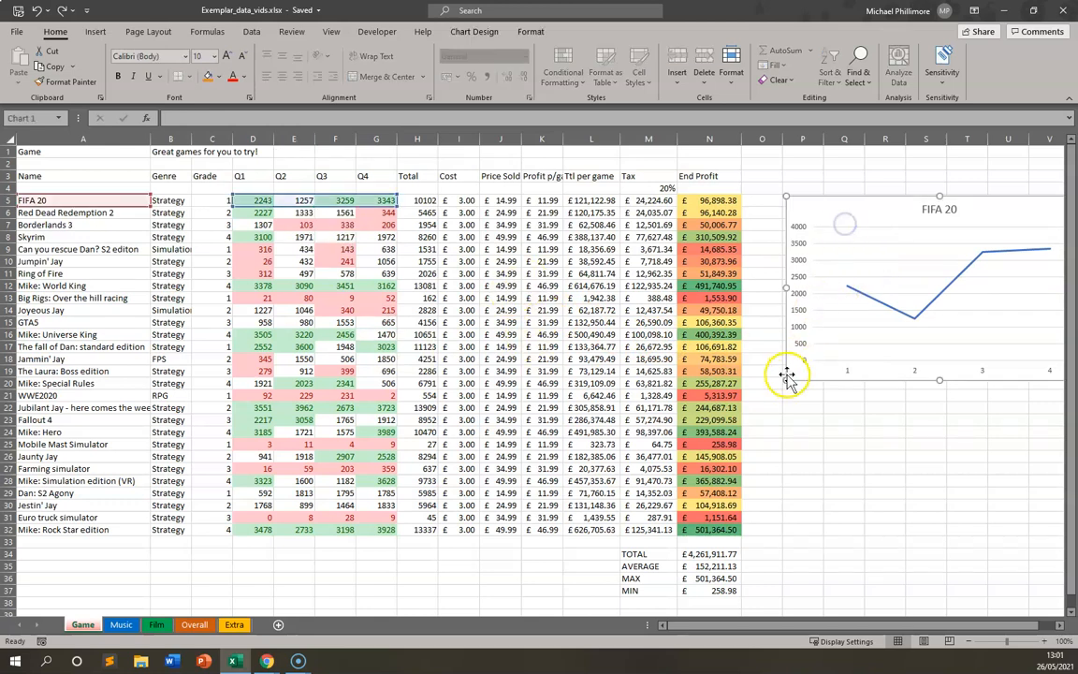
{"action": "left_click_drag", "start_coordinate": [784, 381], "coordinate": [599, 487]}
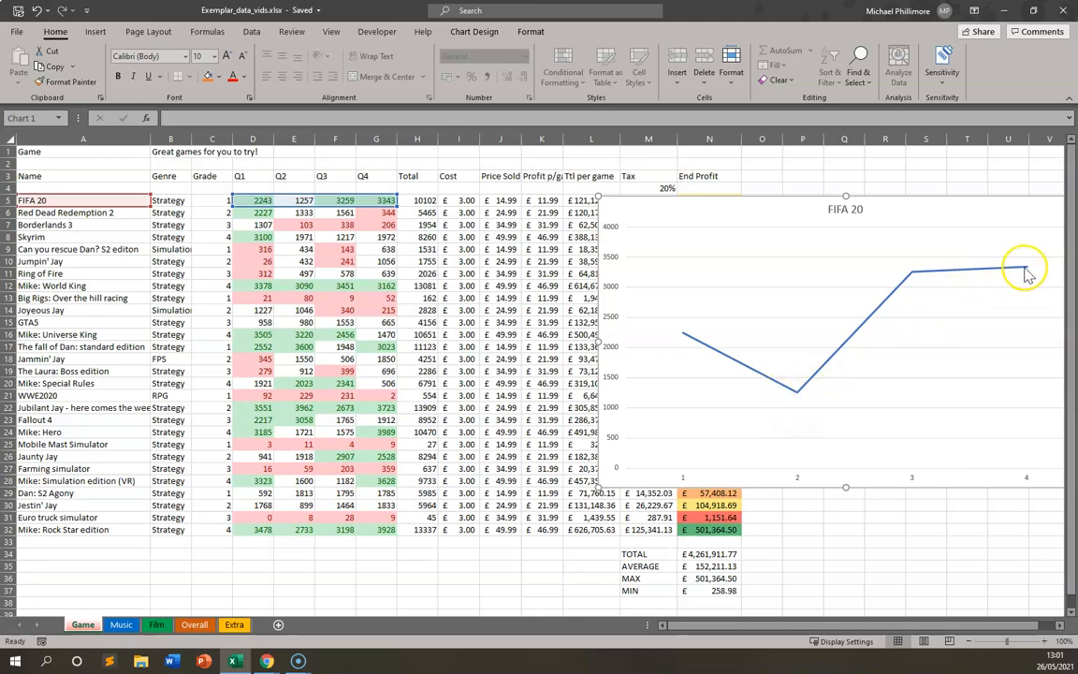
{"action": "mouse_move", "coordinate": [1029, 273]}
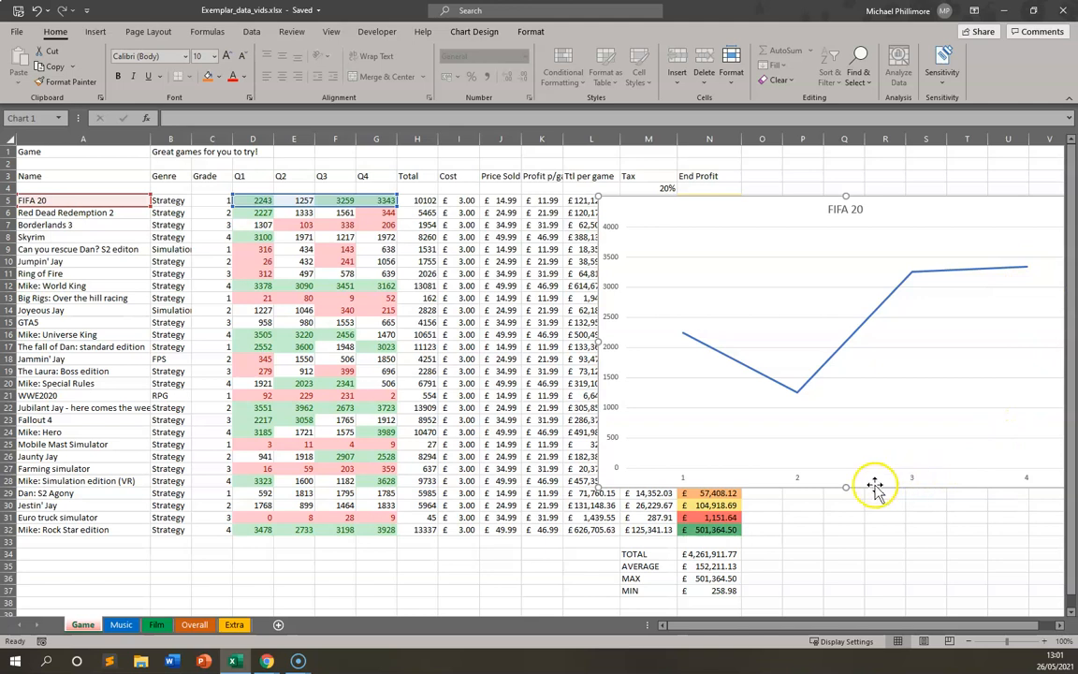
{"action": "left_click_drag", "start_coordinate": [846, 488], "coordinate": [847, 499]}
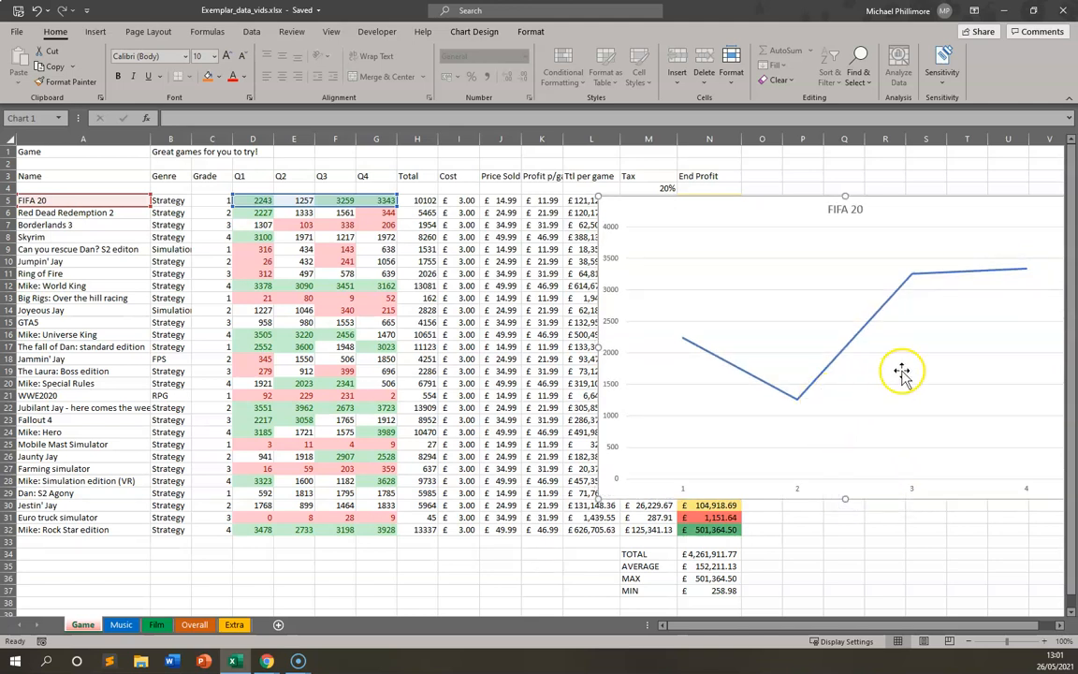
Review the chart's axis title and legend options, and make the chart smaller from its upper-left corner
{"action": "left_click", "coordinate": [472, 32]}
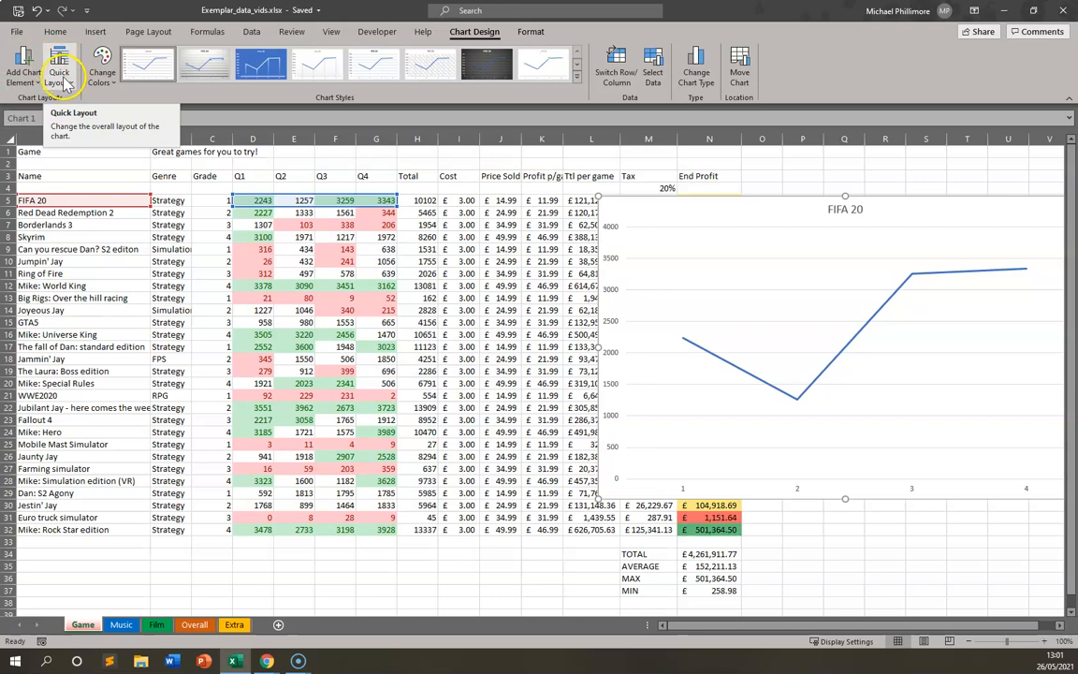
{"action": "left_click", "coordinate": [26, 71]}
{"action": "mouse_move", "coordinate": [45, 103]}
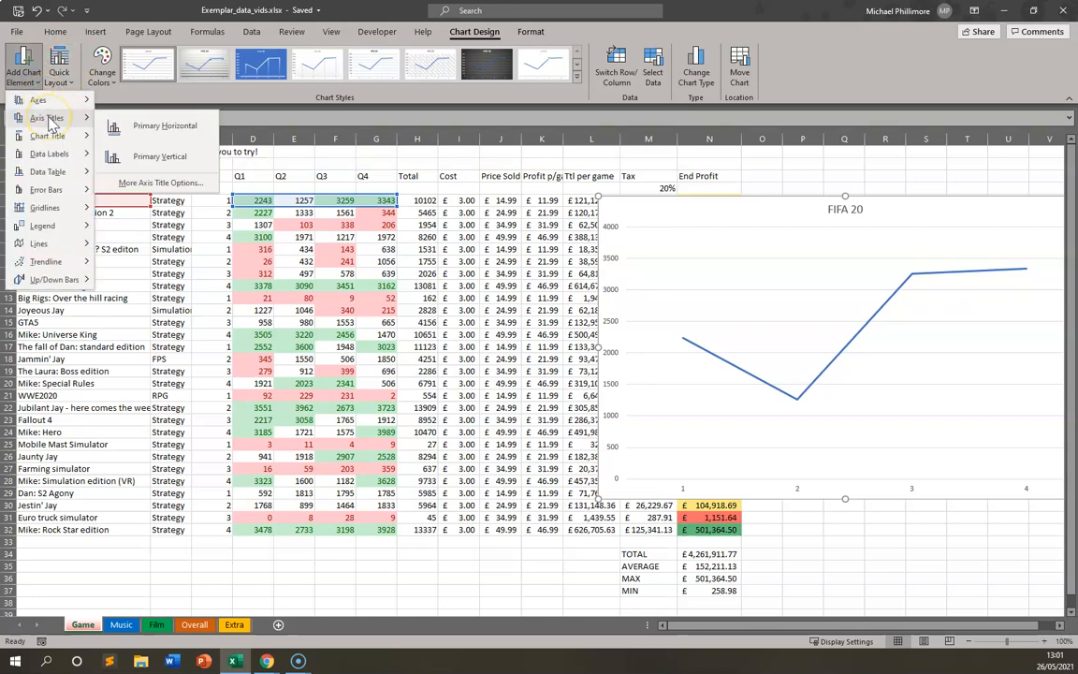
{"action": "mouse_move", "coordinate": [67, 238]}
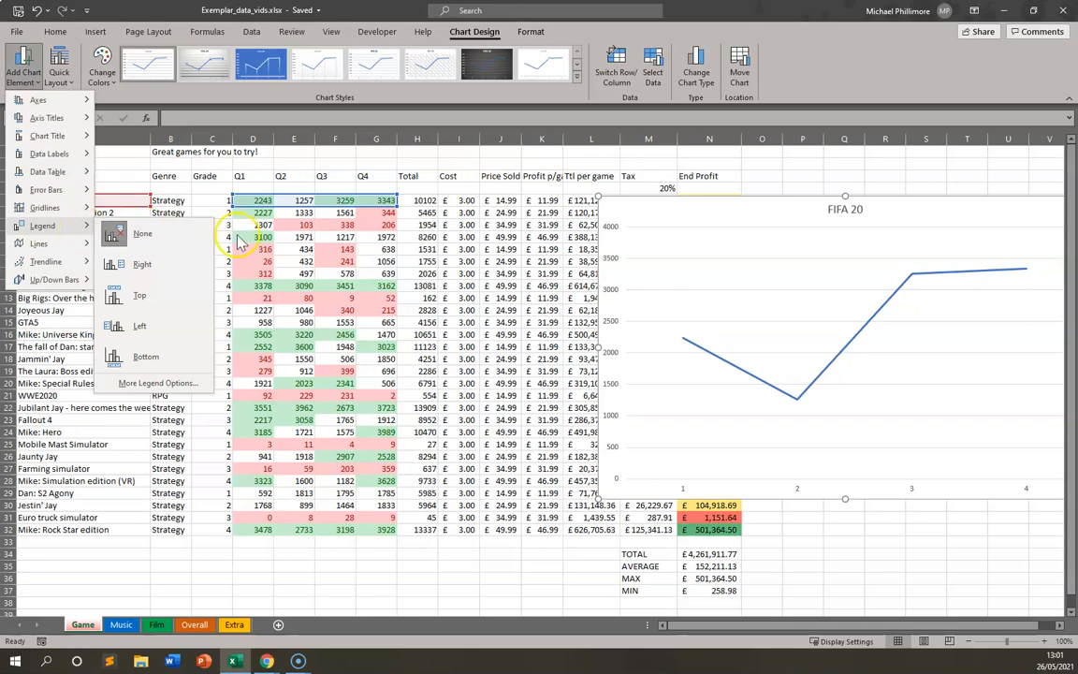
{"action": "left_click", "coordinate": [637, 227]}
{"action": "left_click_drag", "start_coordinate": [599, 198], "coordinate": [761, 267]}
On the Overall sheet, enter 2000000 as the Music figure in C7
{"action": "left_click", "coordinate": [195, 627]}
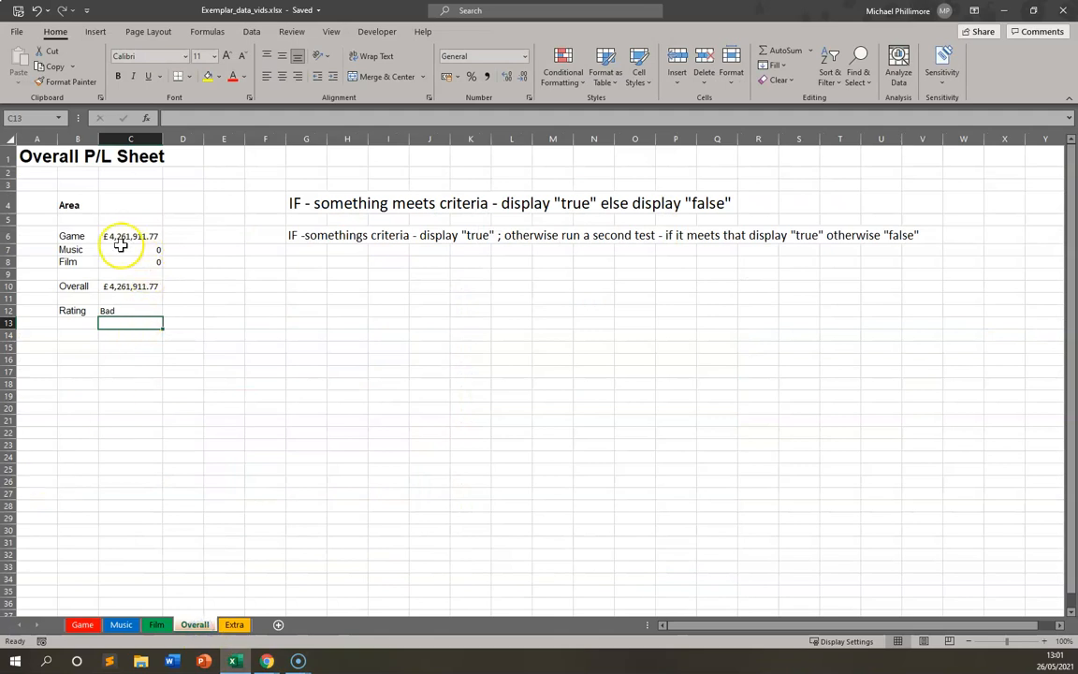
{"action": "left_click_drag", "start_coordinate": [115, 236], "coordinate": [116, 258]}
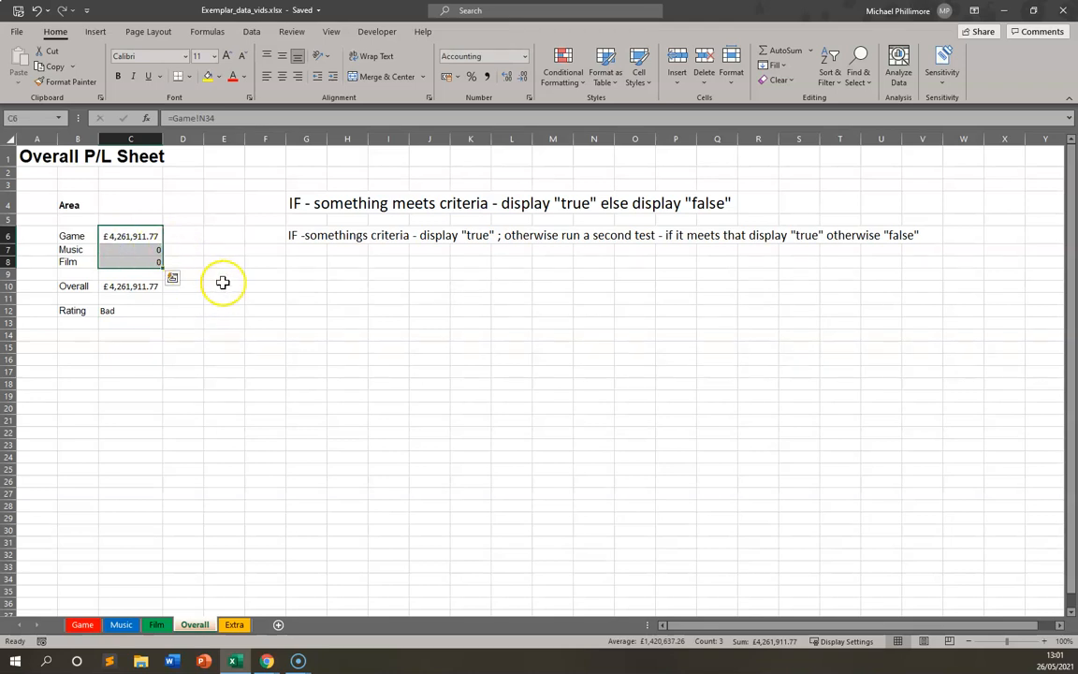
{"action": "left_click", "coordinate": [138, 250]}
{"action": "type", "text": "20"}
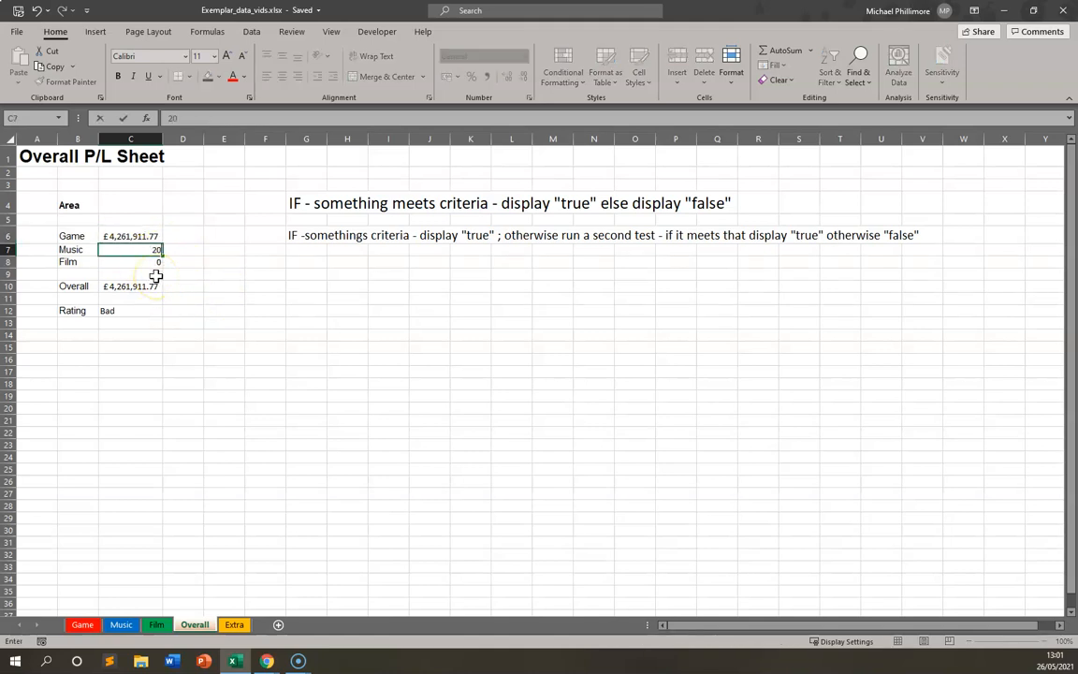
{"action": "key", "text": "Tab"}
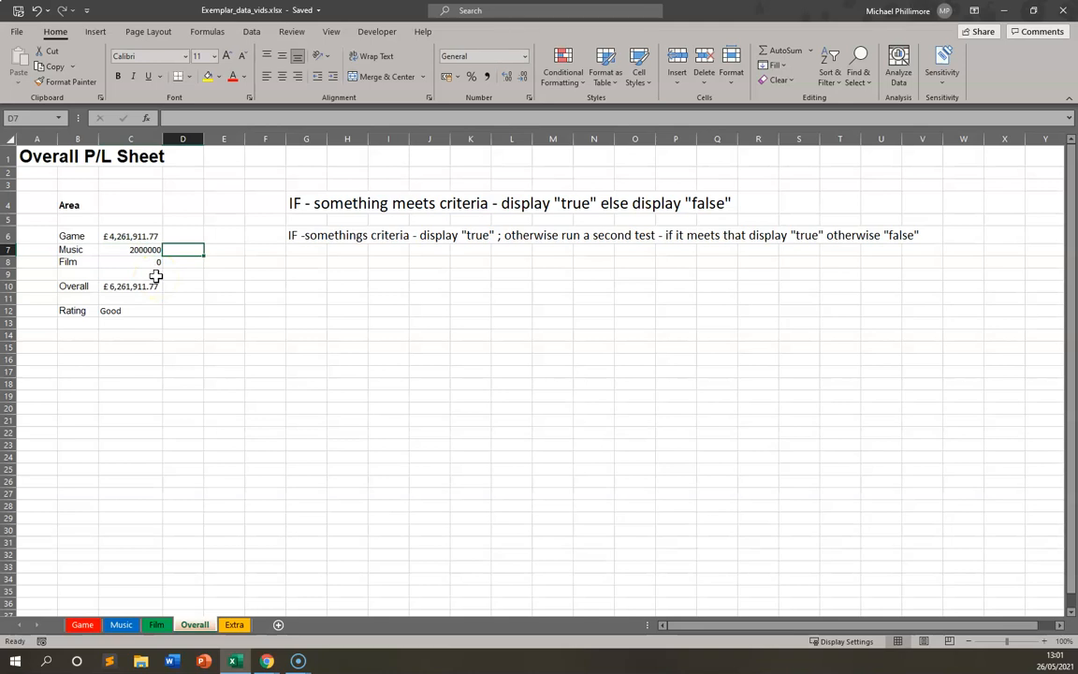
{"action": "key", "text": "Return"}
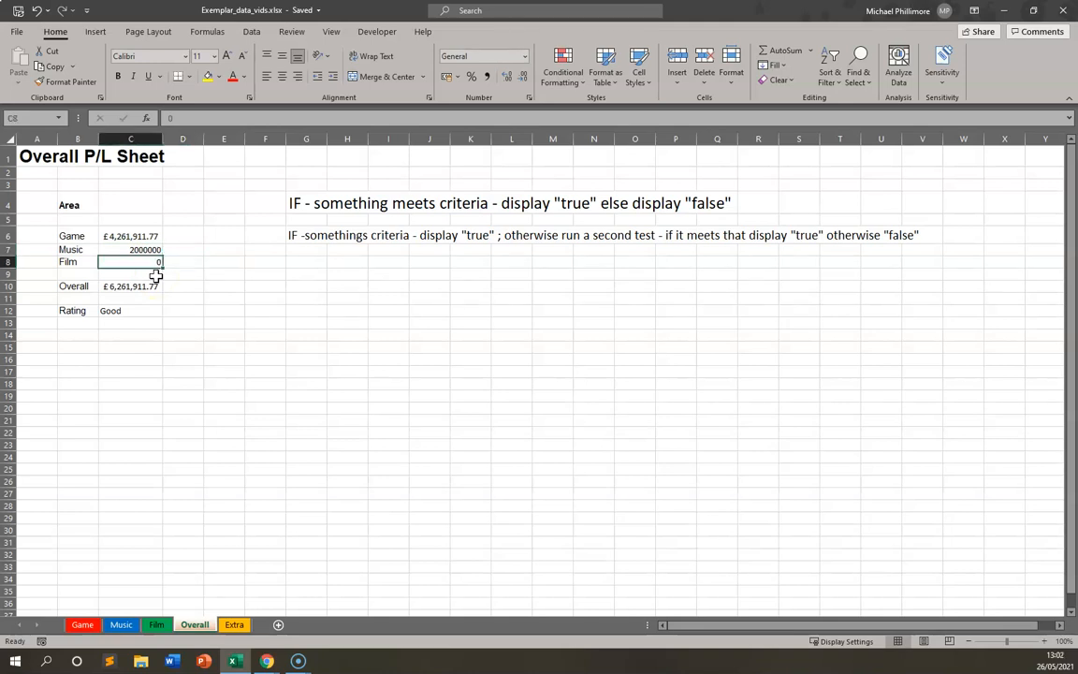
Enter 1200000 as the Film figure in C8 and apply pound accounting format to the Music and Film figures
{"action": "type", "text": "1200"}
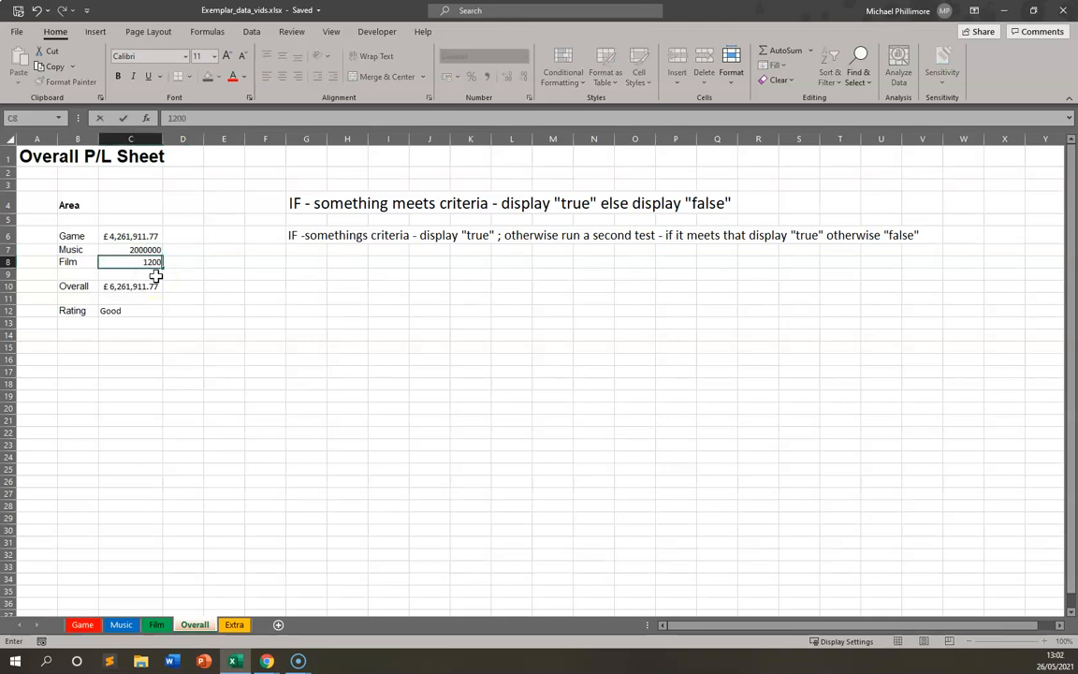
{"action": "left_click", "coordinate": [178, 272]}
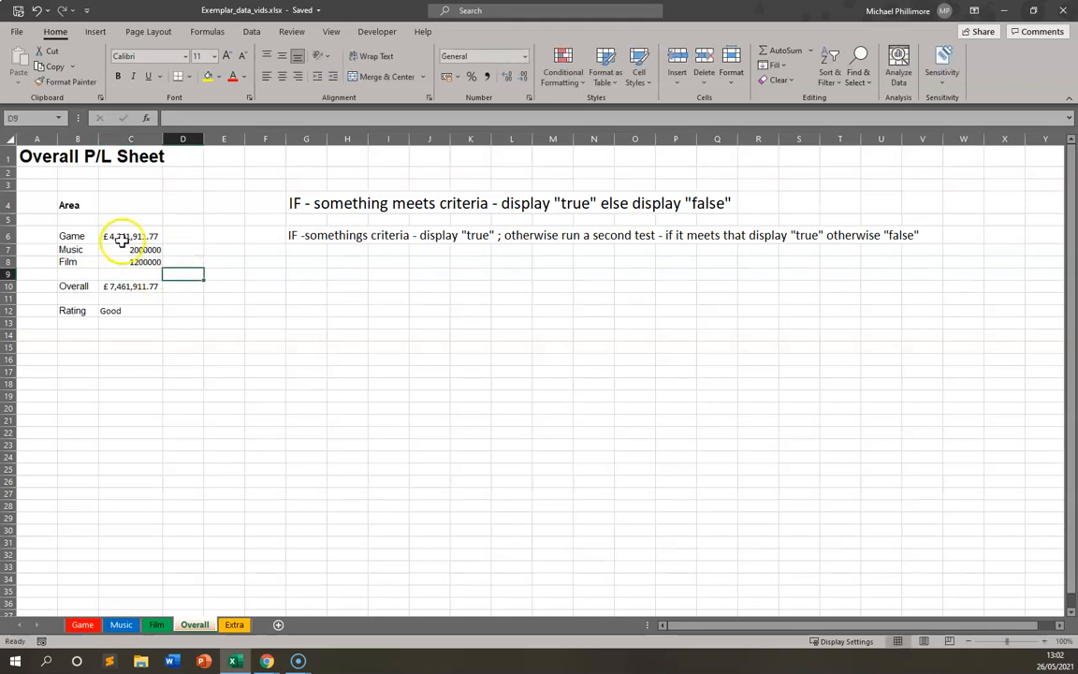
{"action": "left_click_drag", "start_coordinate": [126, 249], "coordinate": [126, 261]}
{"action": "left_click", "coordinate": [447, 77]}
{"action": "left_click", "coordinate": [280, 386]}
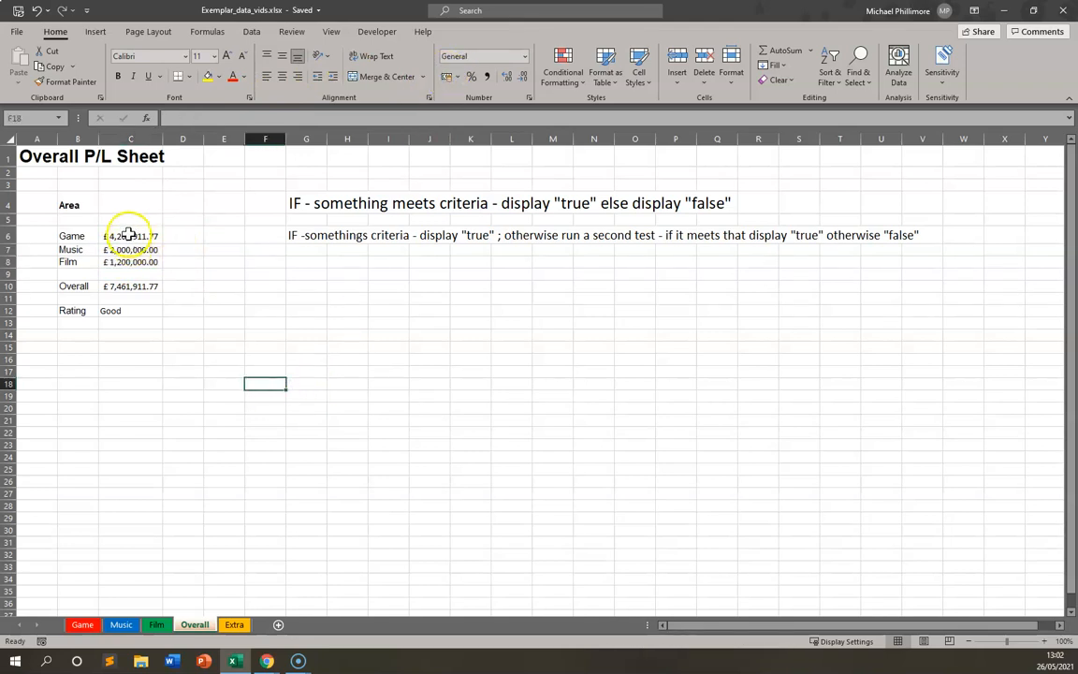
Insert a recommended pie chart from the Game, Music and Film figures in B6:C8 on the Overall sheet
{"action": "left_click_drag", "start_coordinate": [70, 236], "coordinate": [132, 261]}
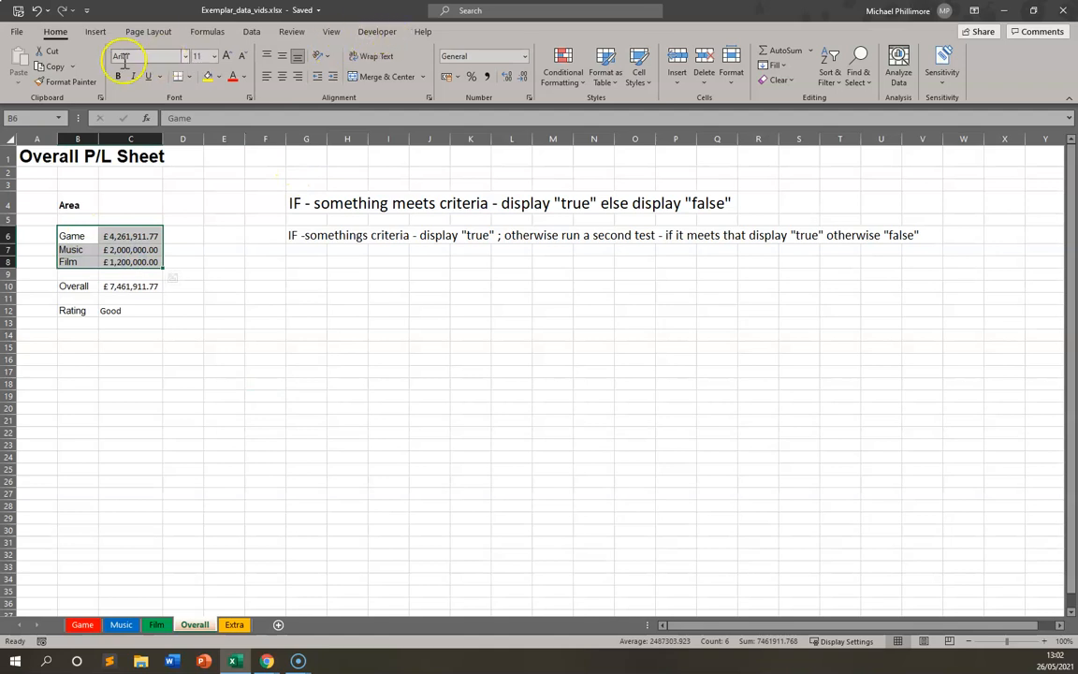
{"action": "left_click", "coordinate": [95, 31]}
{"action": "left_click", "coordinate": [424, 72]}
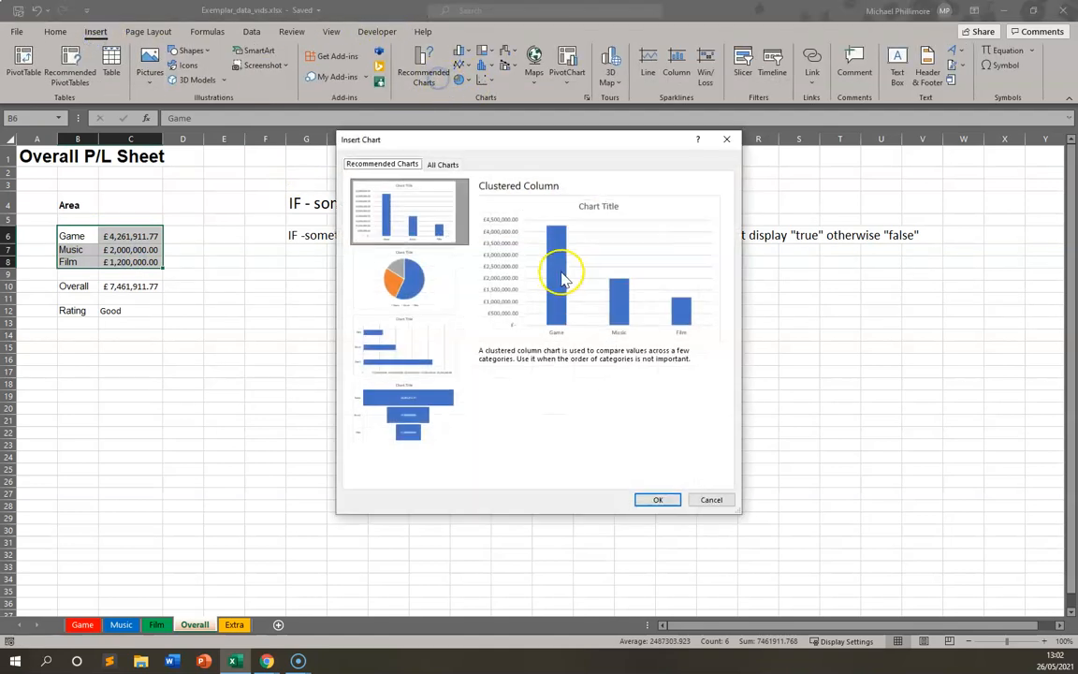
{"action": "left_click", "coordinate": [410, 292]}
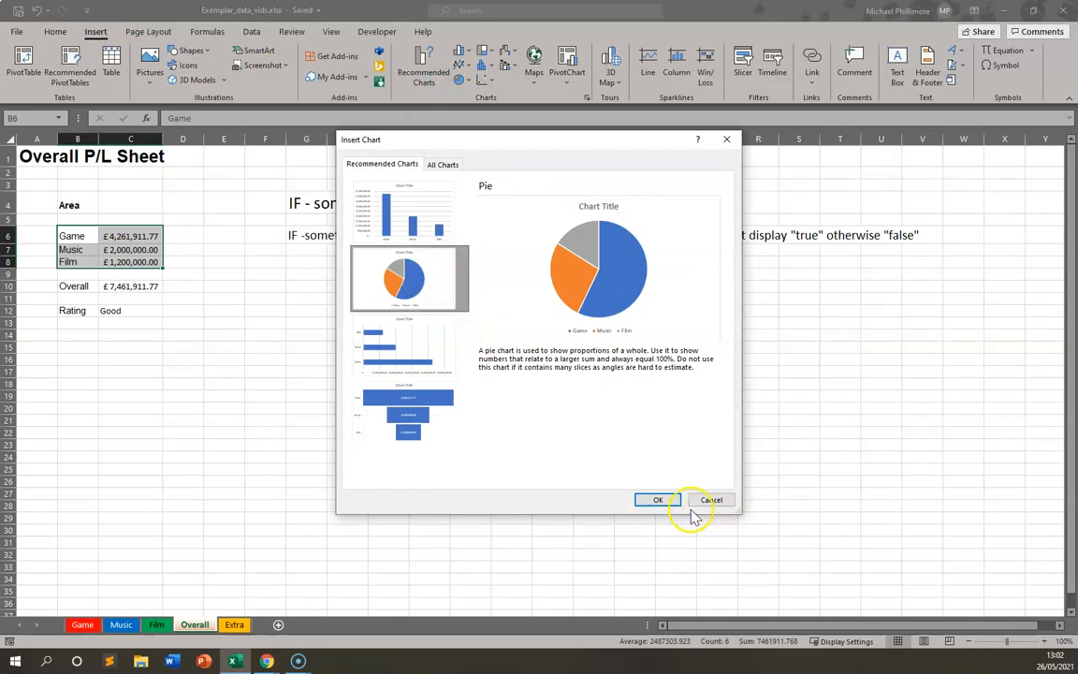
{"action": "left_click", "coordinate": [659, 501]}
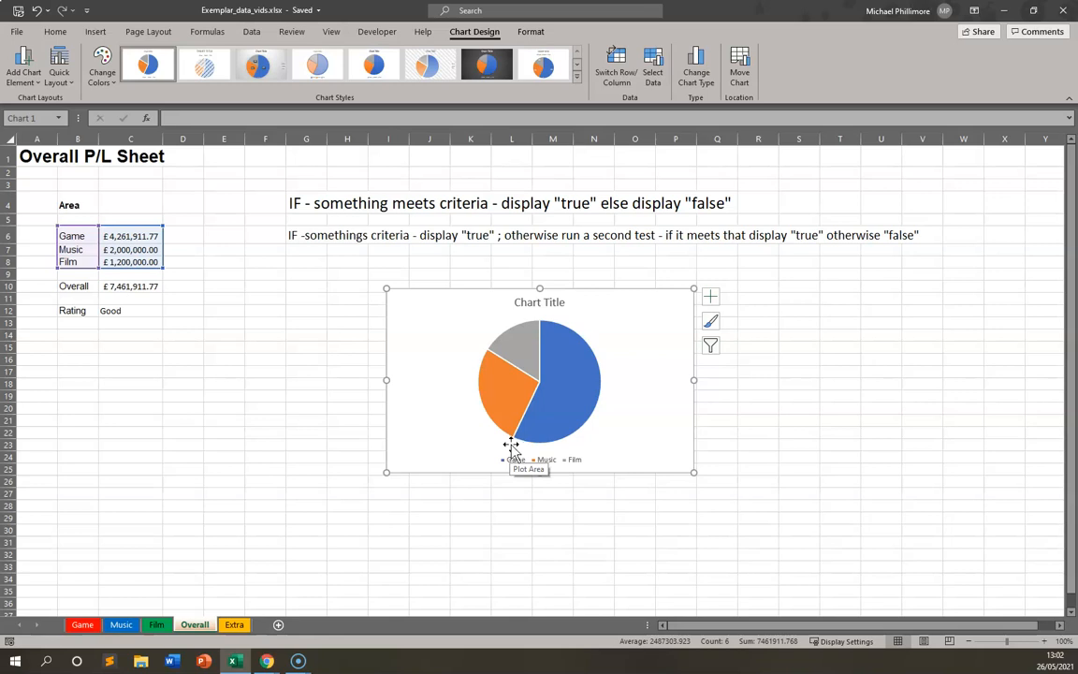
{"action": "left_click", "coordinate": [643, 335]}
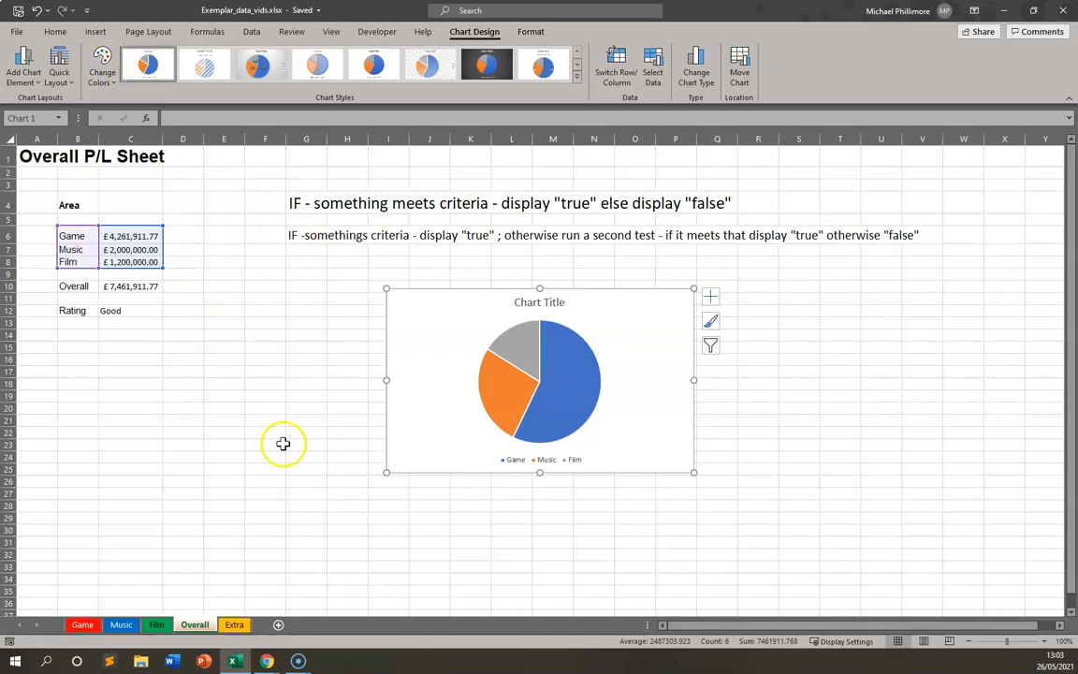
Add a new worksheet ahead of the Game sheet and rename it Front Page
{"action": "left_click", "coordinate": [84, 627]}
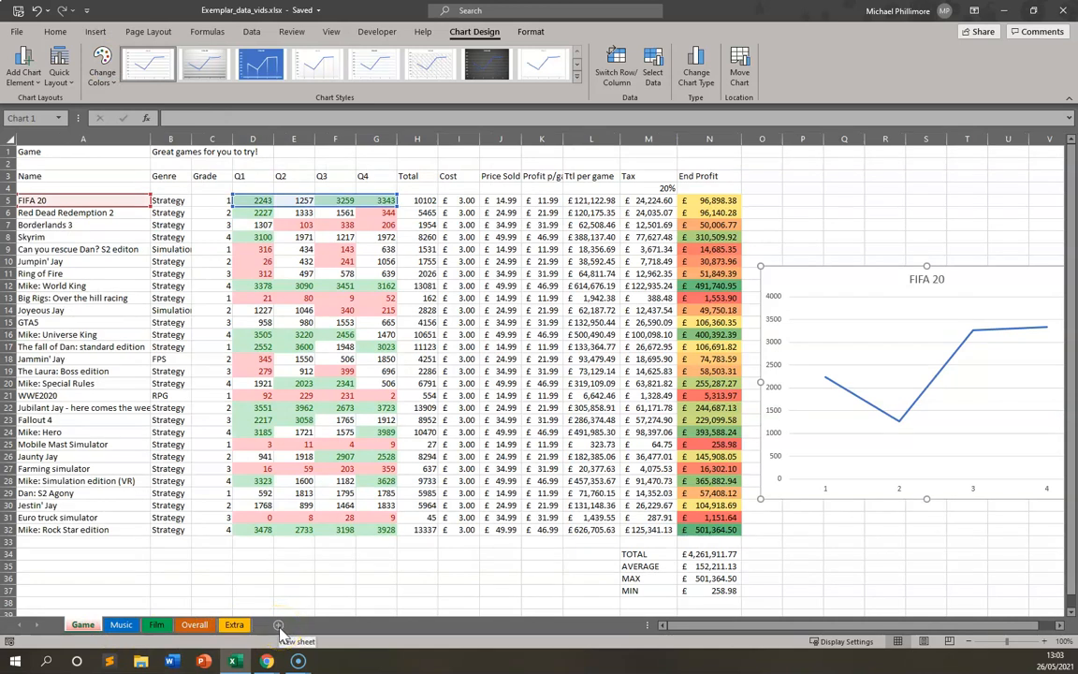
{"action": "left_click", "coordinate": [279, 625]}
{"action": "left_click_drag", "start_coordinate": [121, 623], "coordinate": [59, 624]}
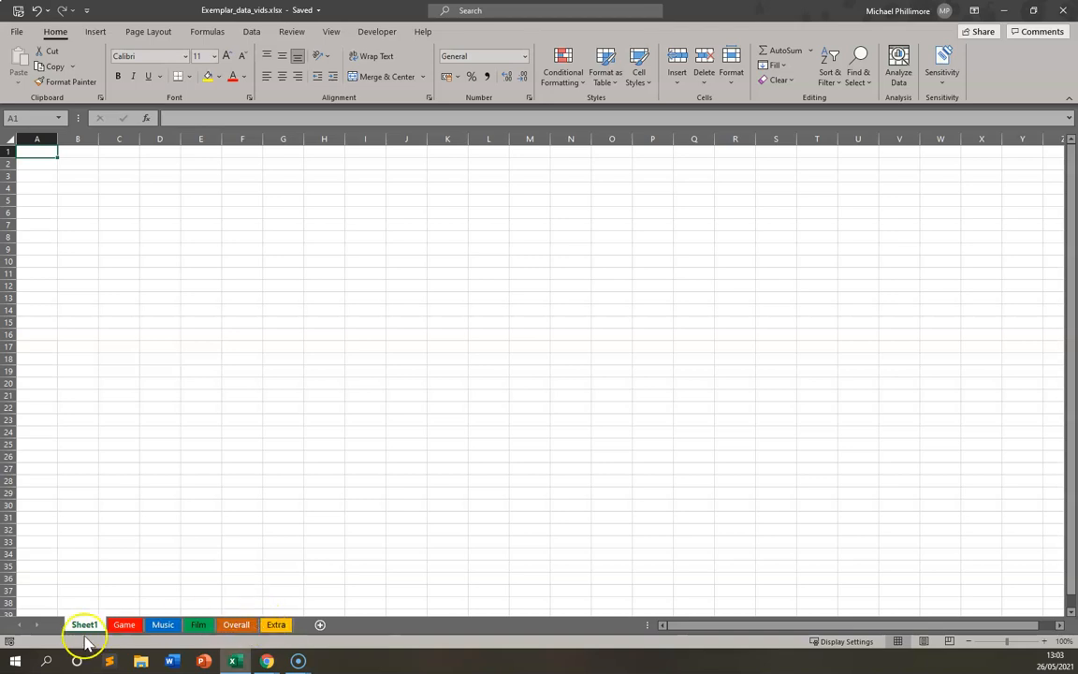
{"action": "left_click_drag", "start_coordinate": [81, 625], "coordinate": [83, 621]}
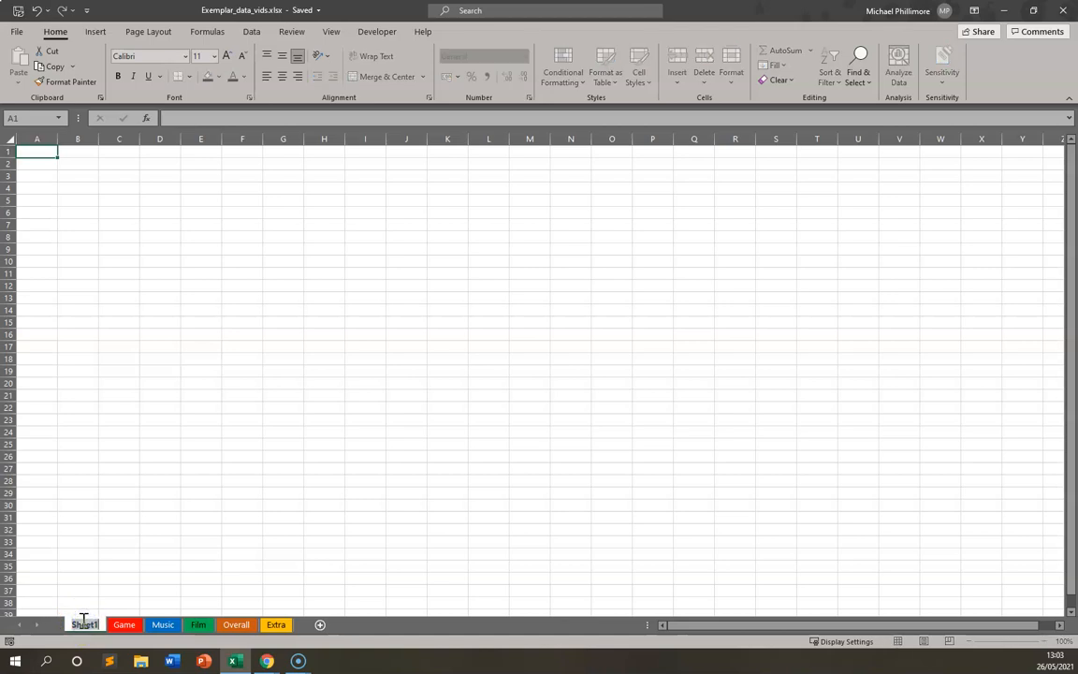
{"action": "type", "text": "Front Page"}
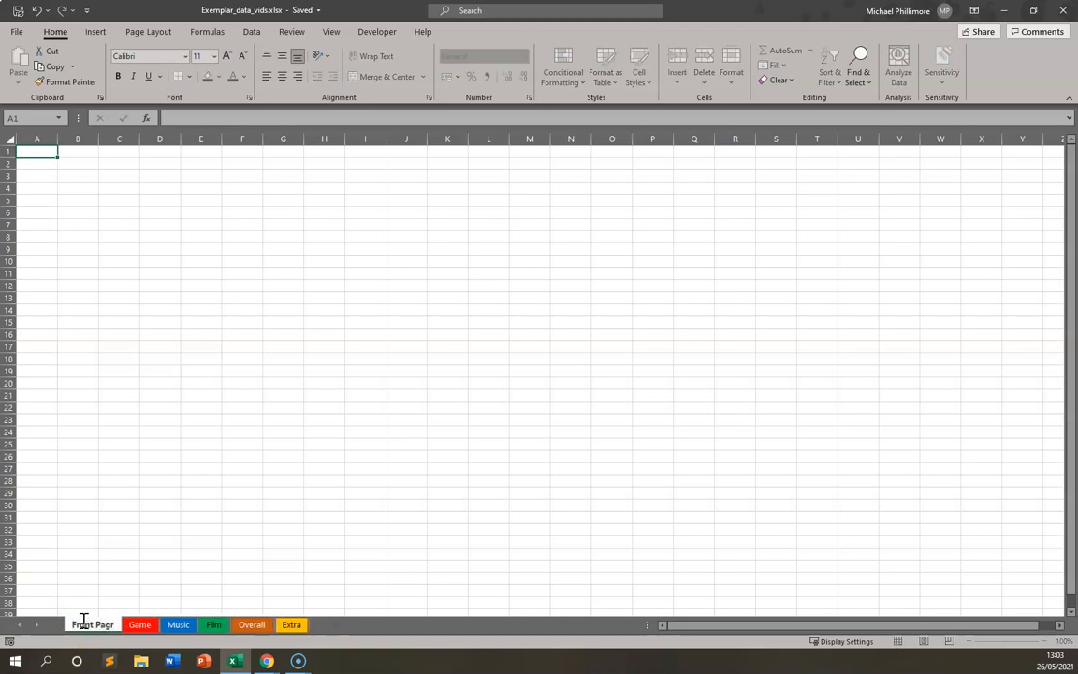
{"action": "key", "text": "BackSpace"}
{"action": "type", "text": "e"}
{"action": "left_click", "coordinate": [195, 427]}
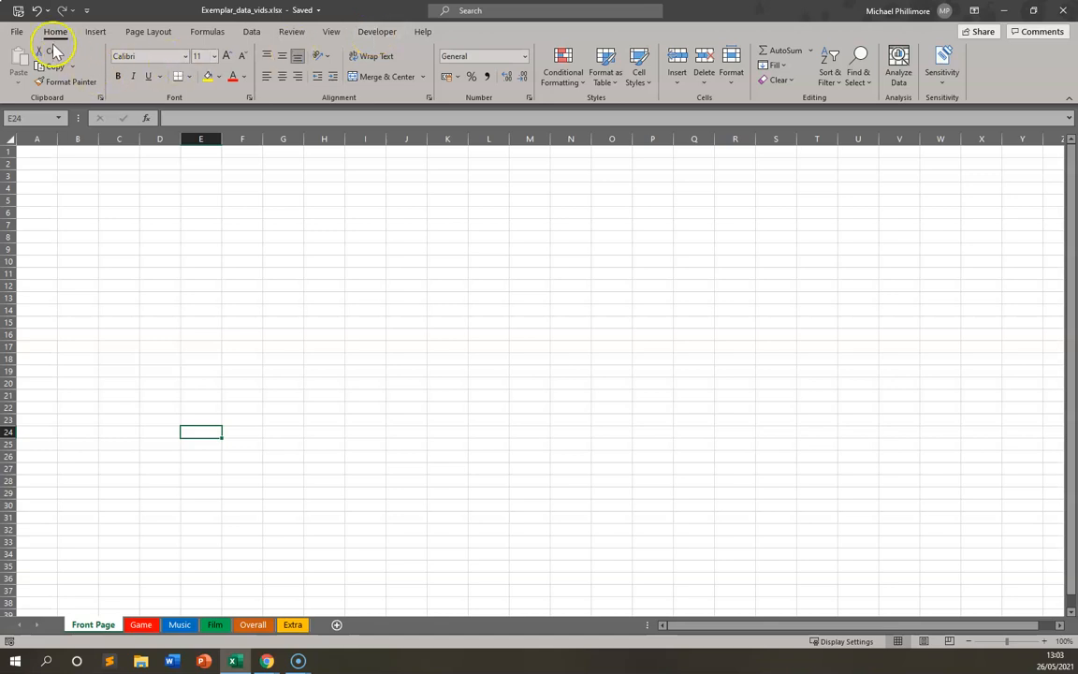
In the ribbon customization options, turn the Developer main tab off and back on, and apply the settings
{"action": "left_click", "coordinate": [21, 34]}
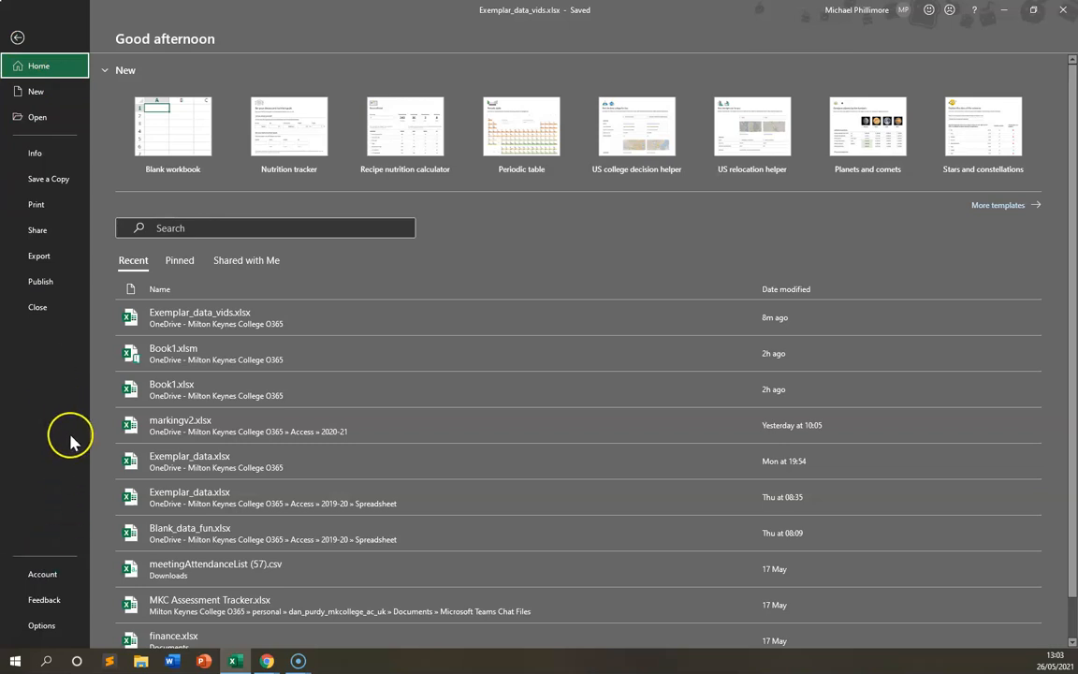
{"action": "left_click", "coordinate": [58, 627]}
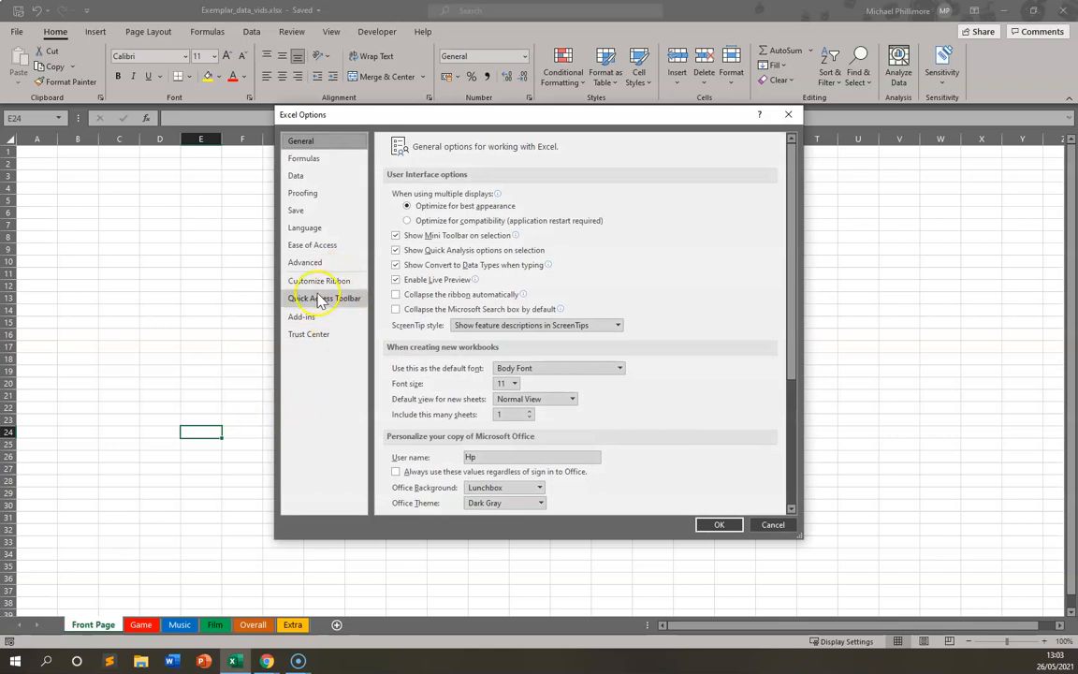
{"action": "left_click", "coordinate": [336, 281]}
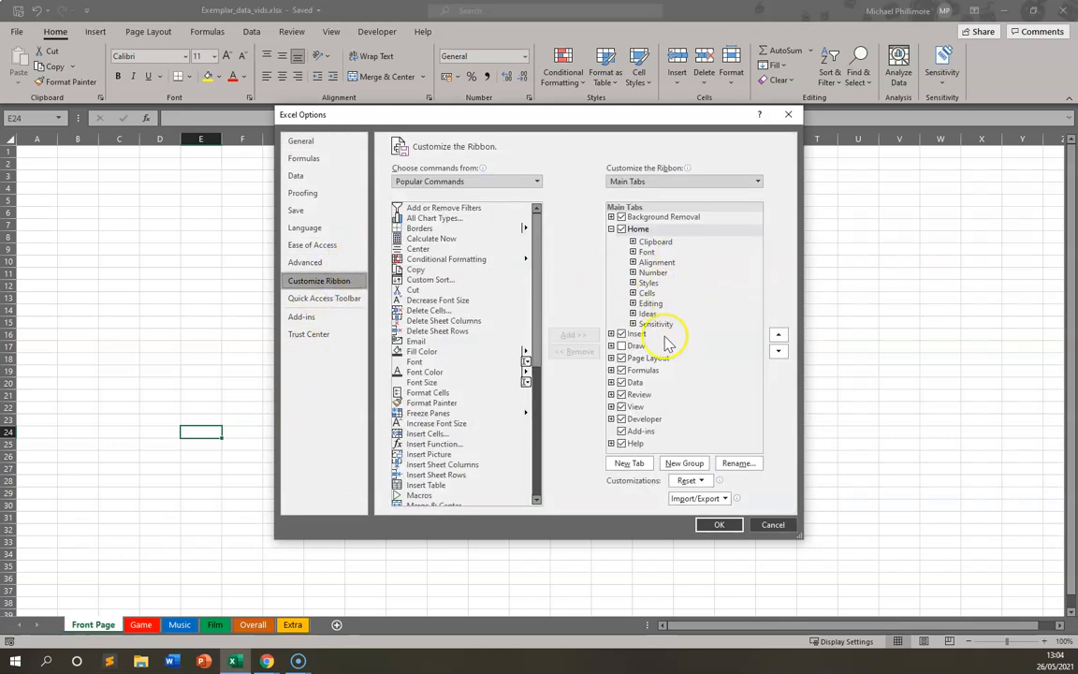
{"action": "left_click", "coordinate": [622, 420]}
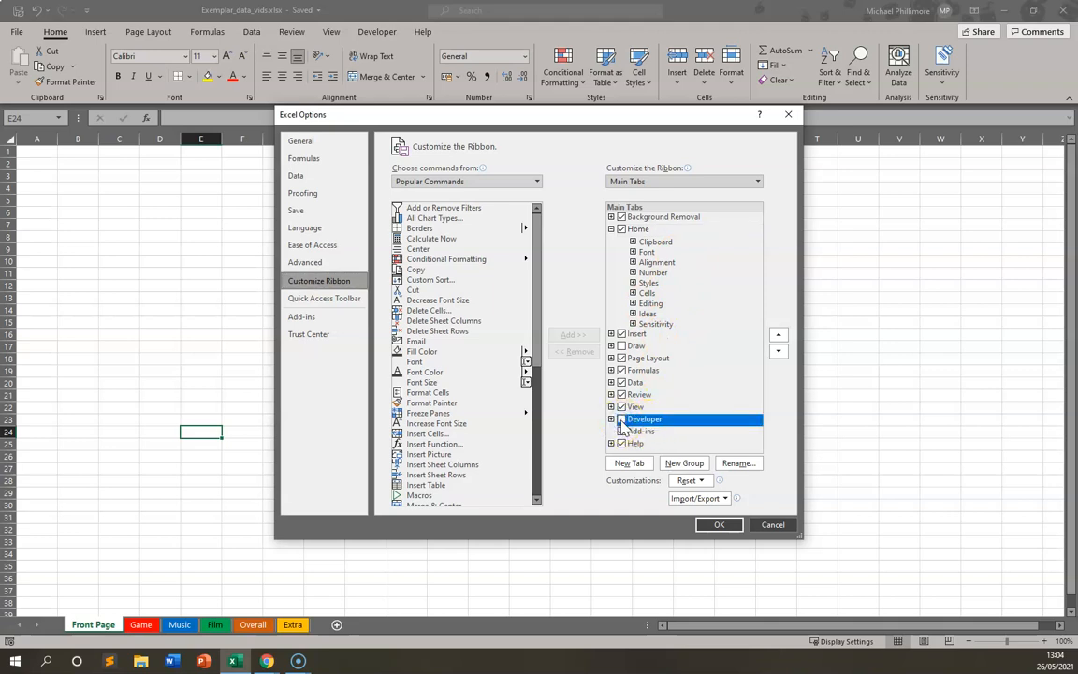
{"action": "left_click", "coordinate": [716, 526]}
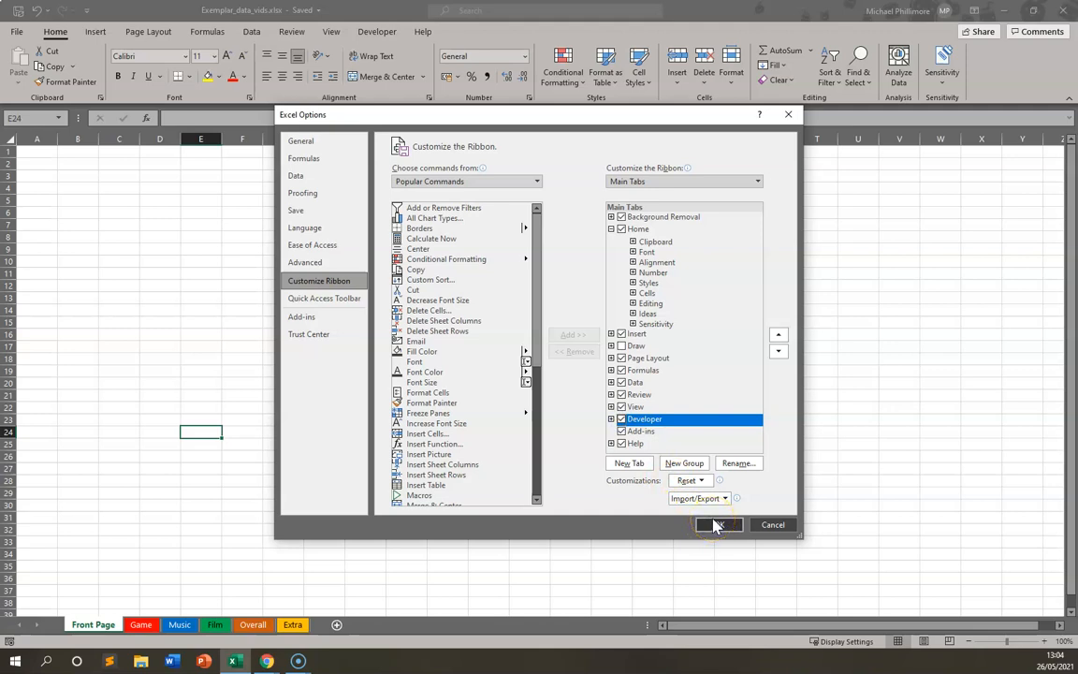
{"action": "left_click", "coordinate": [716, 526]}
{"action": "left_click", "coordinate": [717, 526]}
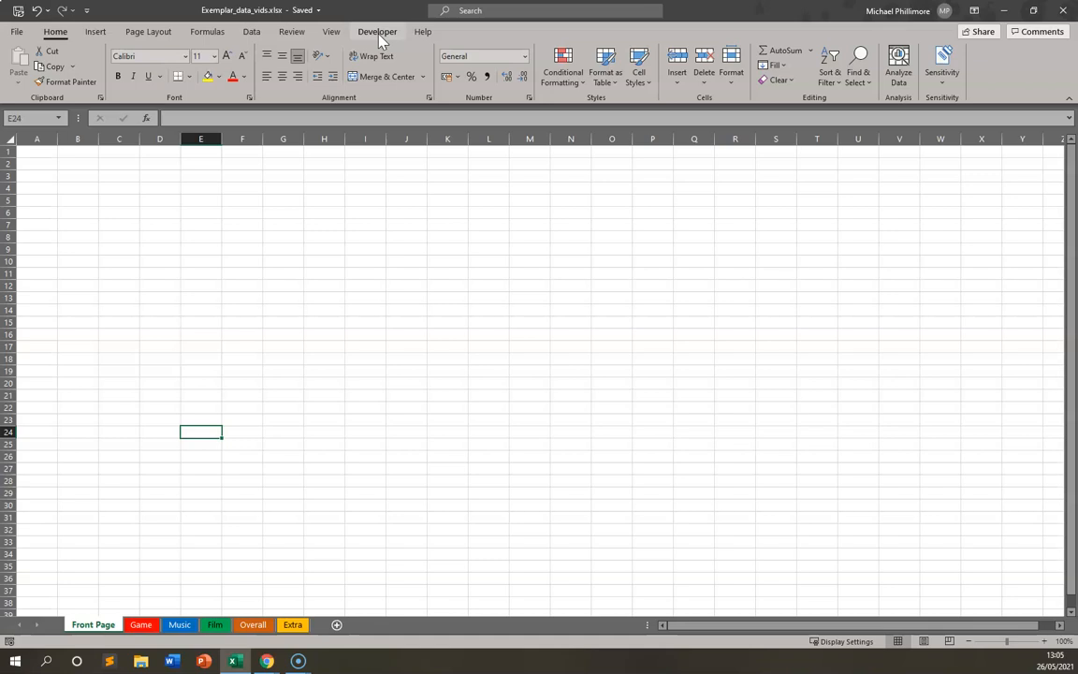
Record a macro named Game, stored in this workbook, that switches from the Front Page to the Game sheet
{"action": "left_click", "coordinate": [380, 35]}
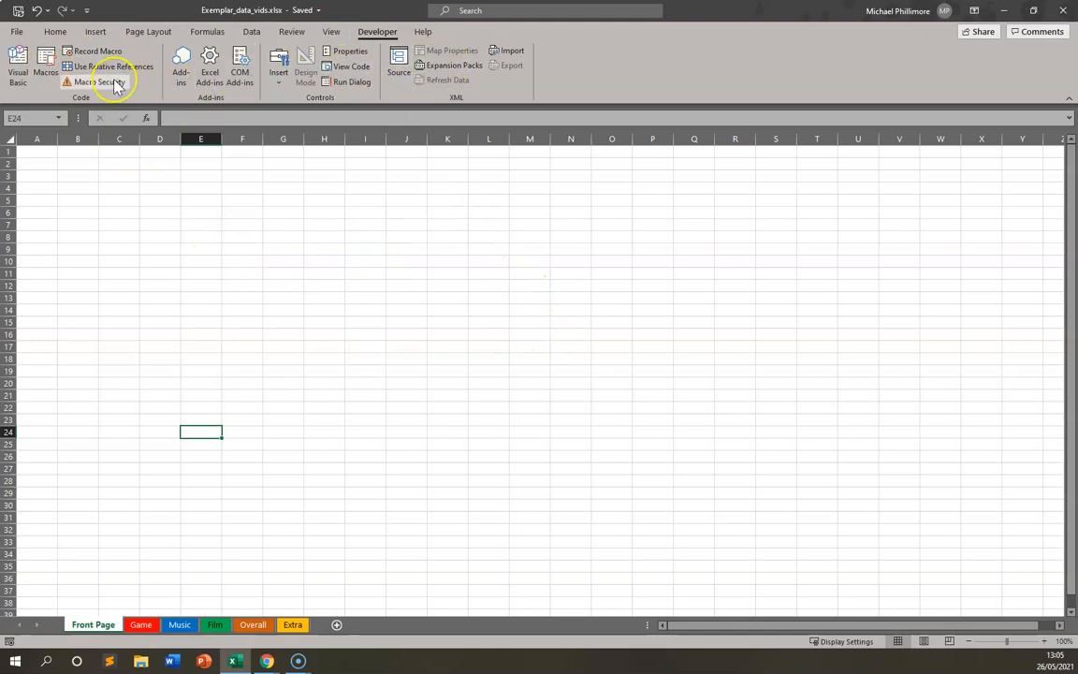
{"action": "left_click", "coordinate": [279, 77]}
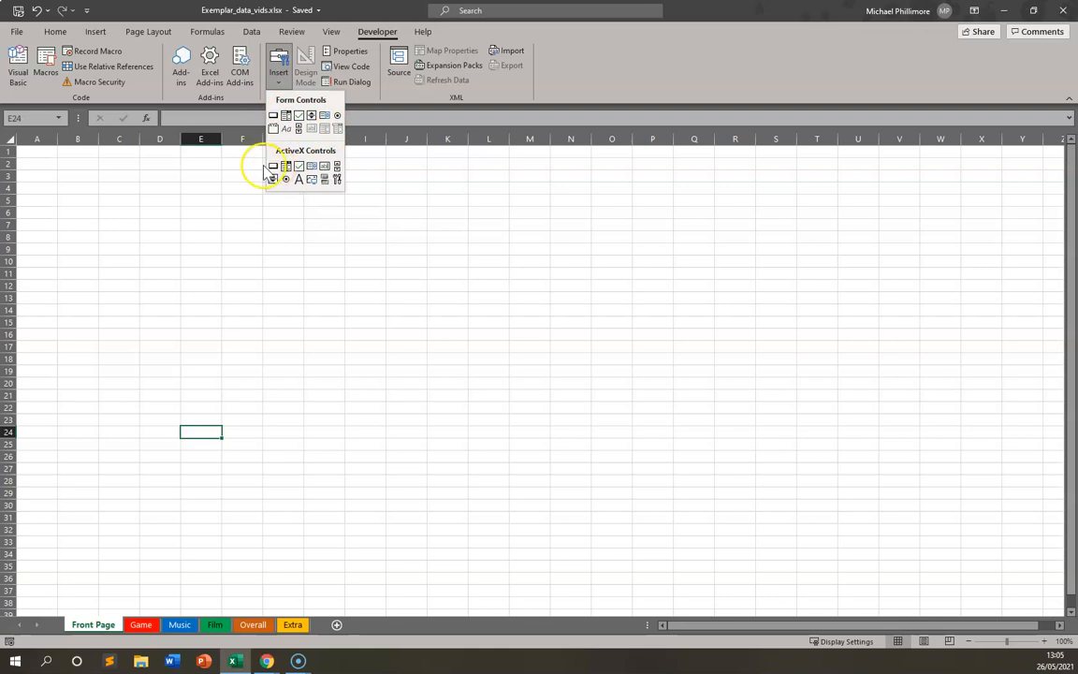
{"action": "left_click", "coordinate": [26, 86]}
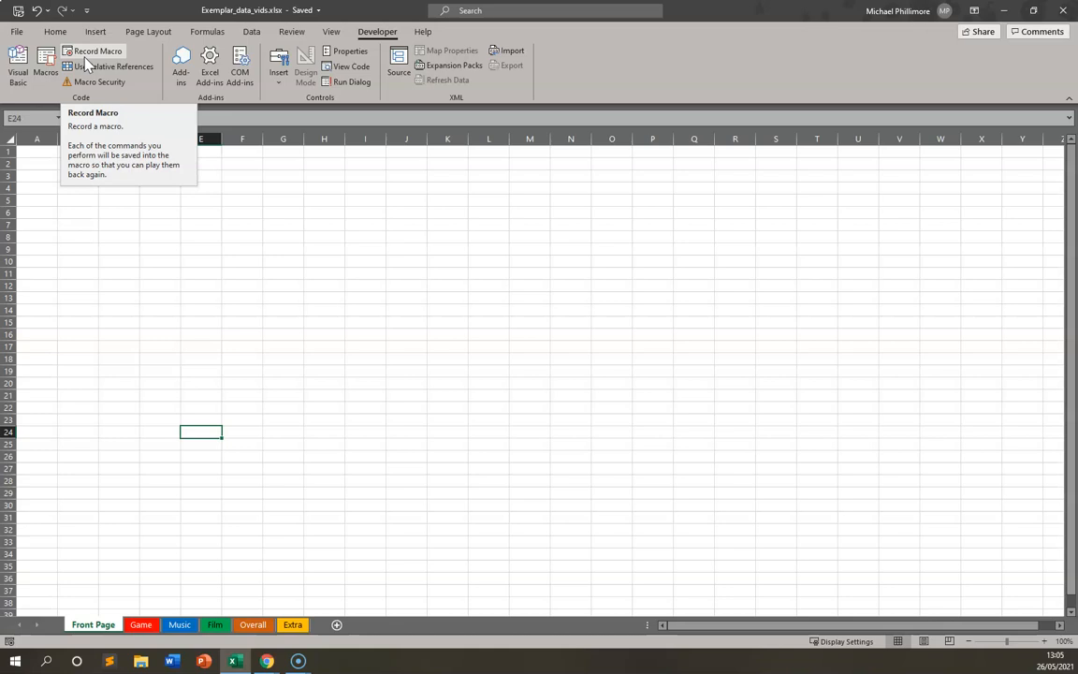
{"action": "left_click", "coordinate": [92, 51]}
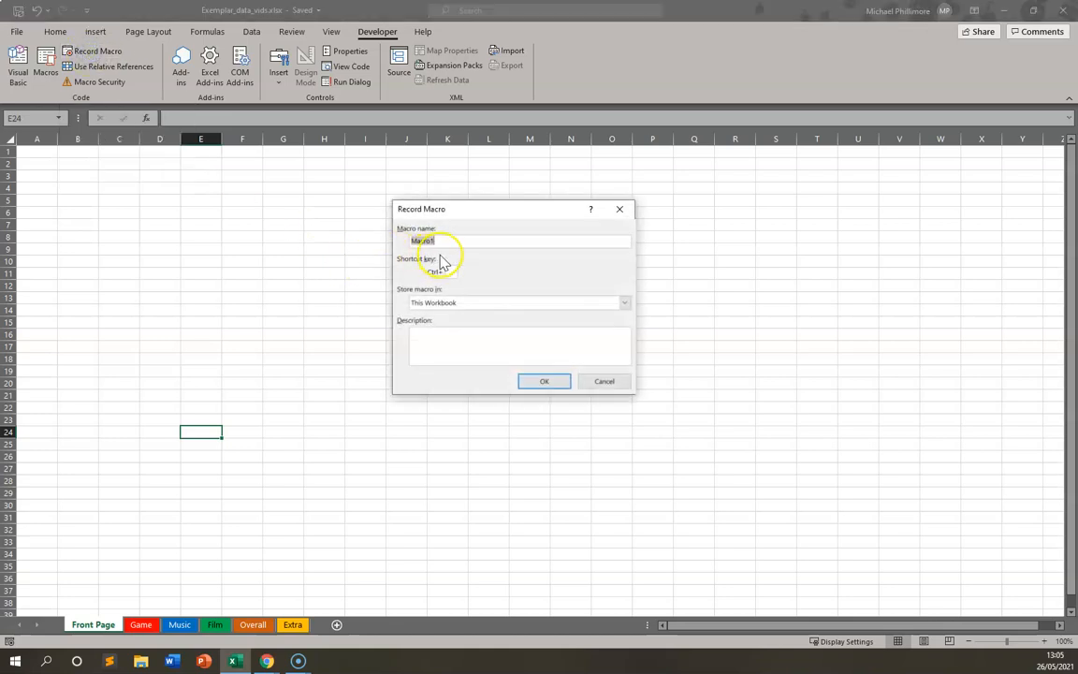
{"action": "type", "text": "Game"}
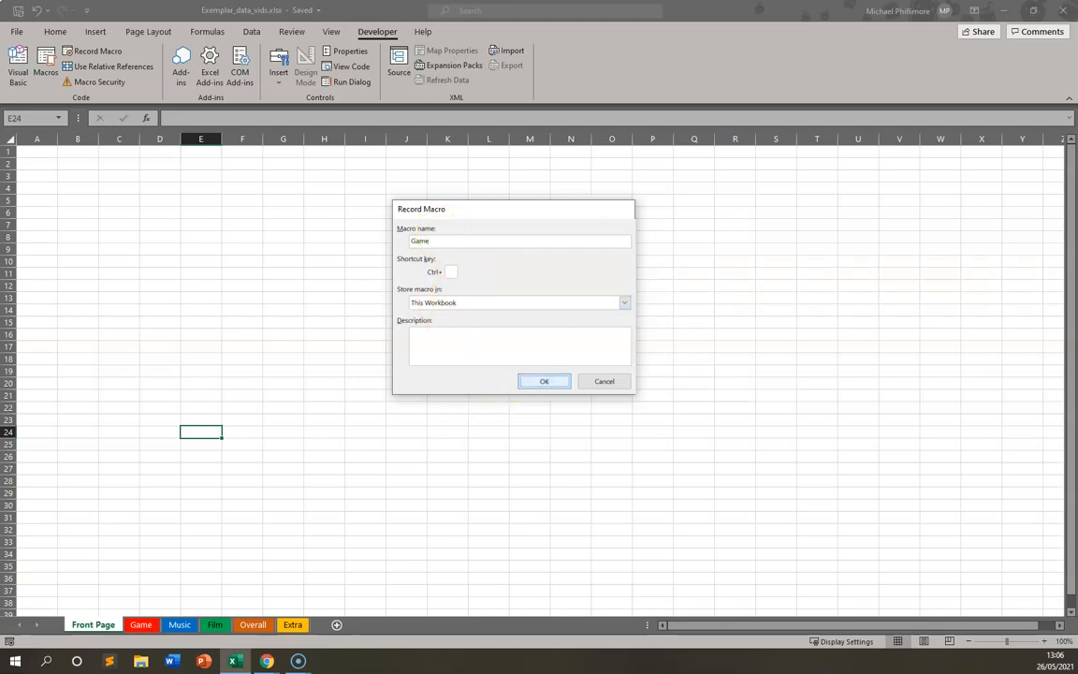
{"action": "left_click", "coordinate": [530, 381]}
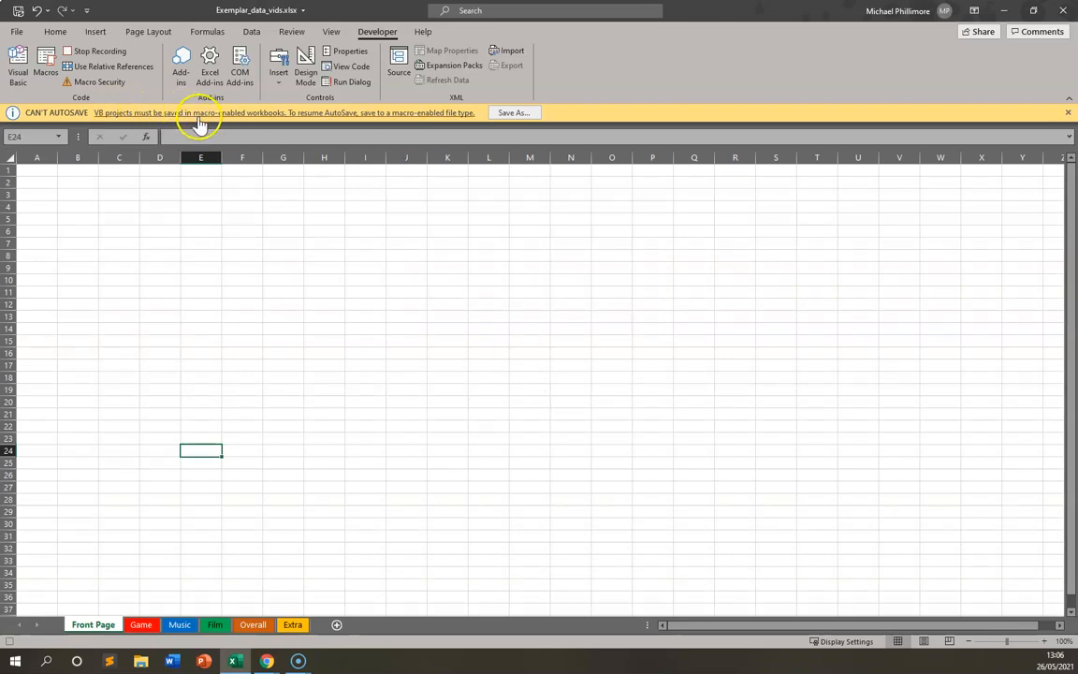
{"action": "left_click", "coordinate": [239, 142]}
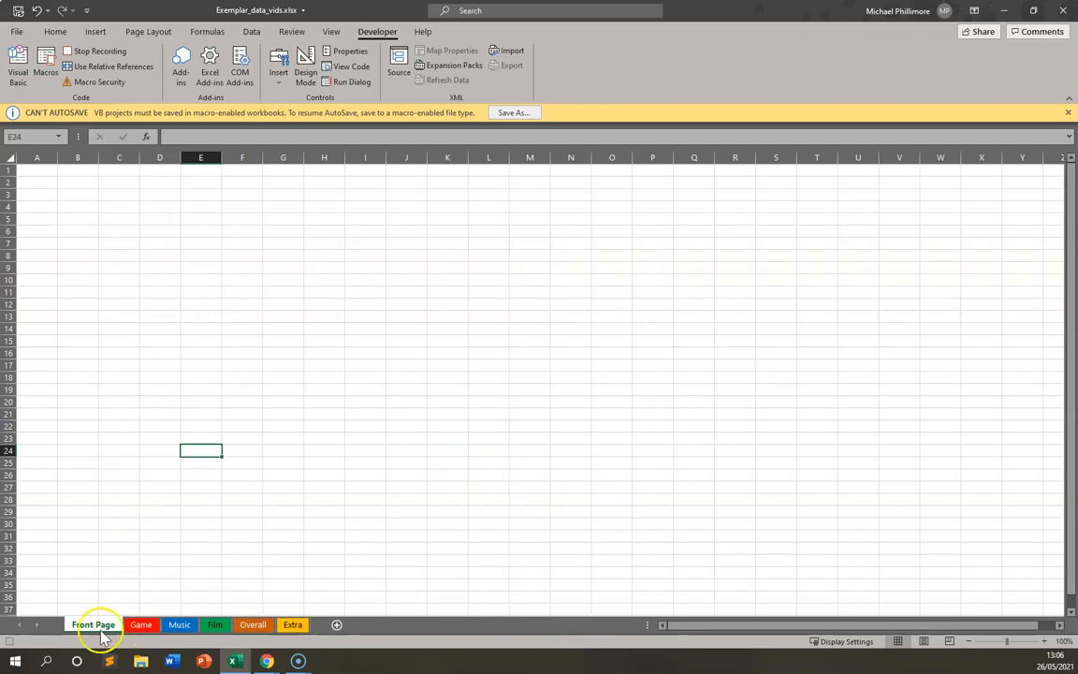
{"action": "left_click", "coordinate": [140, 627]}
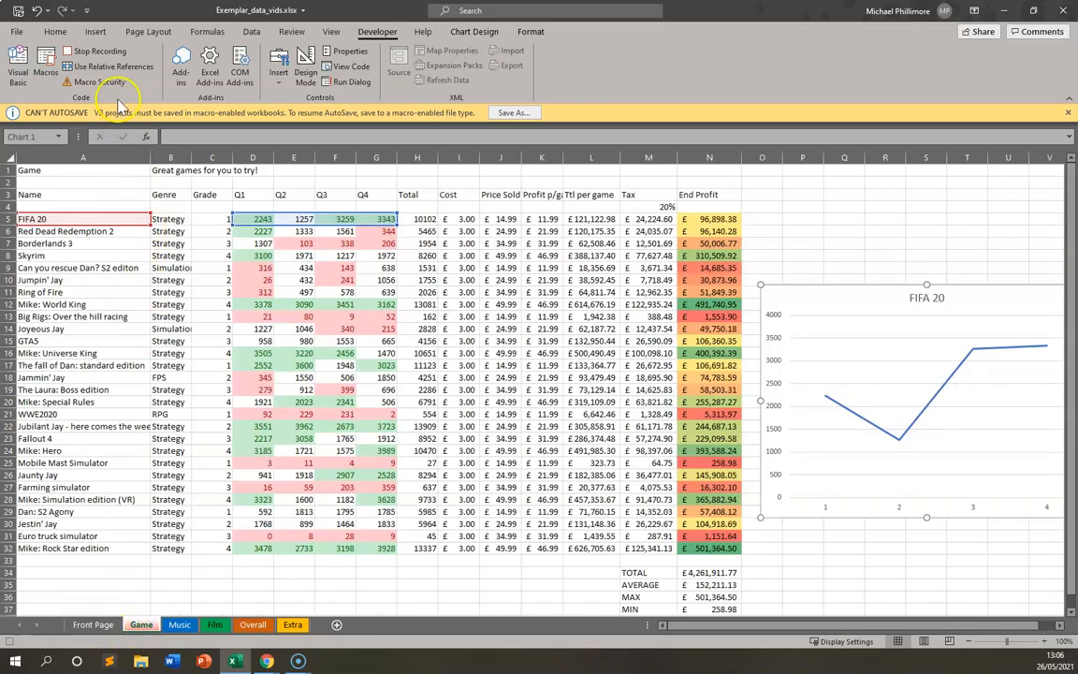
{"action": "left_click", "coordinate": [89, 51]}
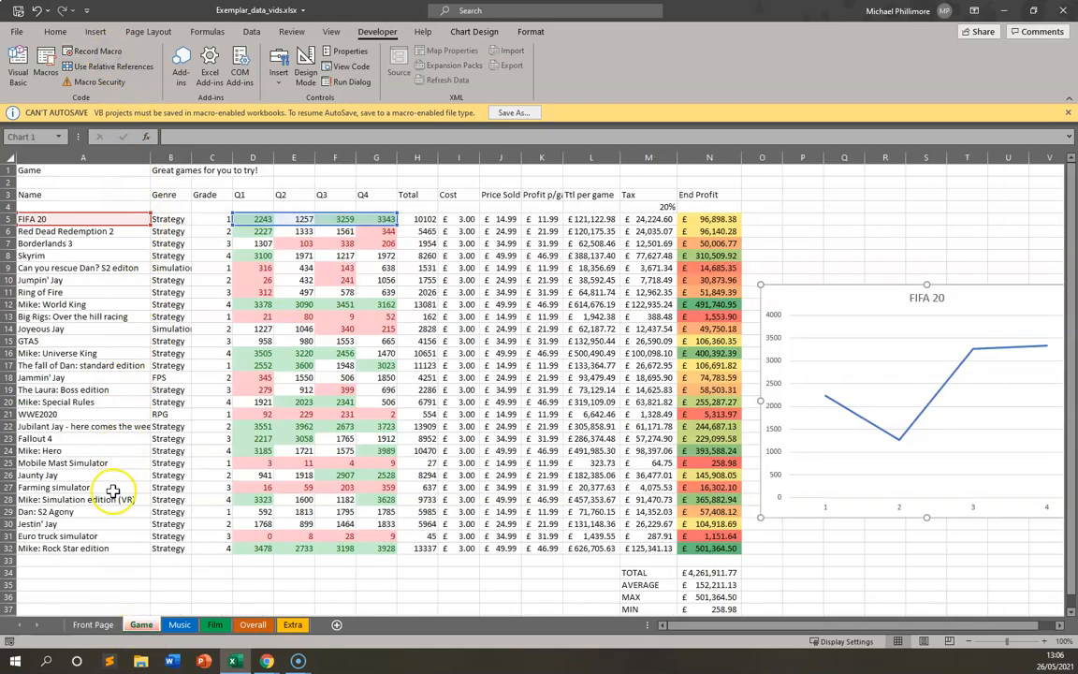
In design mode, draw an ActiveX toggle button about 218 by 71 points across C7:G12 on the Front Page, and view its code
{"action": "left_click", "coordinate": [94, 625]}
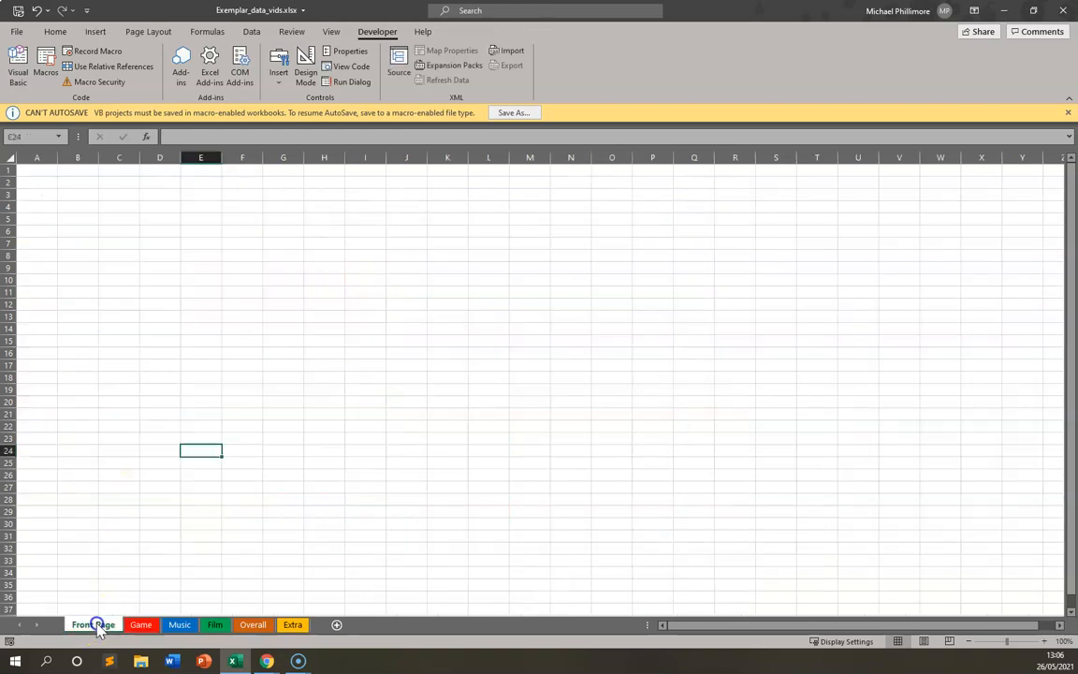
{"action": "left_click", "coordinate": [302, 87]}
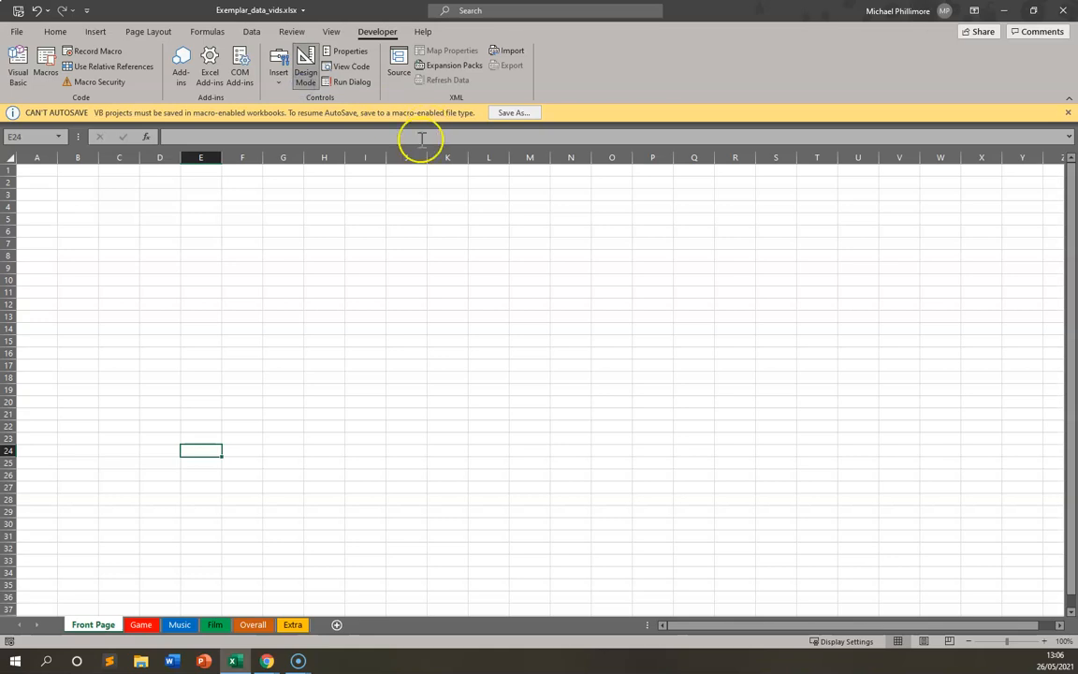
{"action": "left_click", "coordinate": [280, 81]}
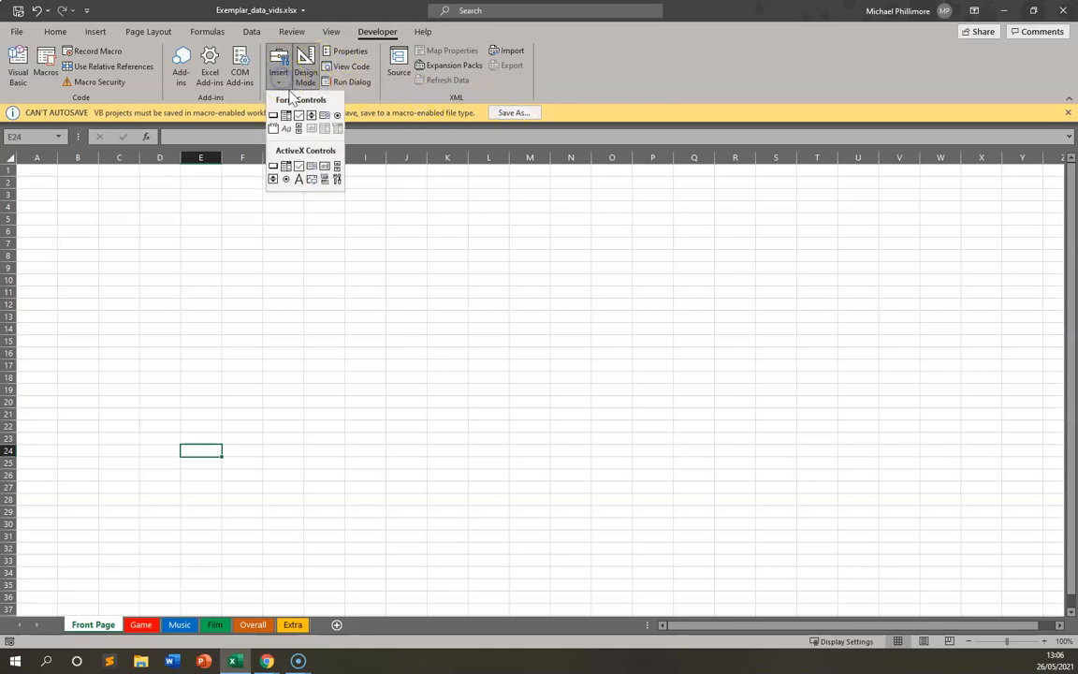
{"action": "left_click", "coordinate": [326, 181]}
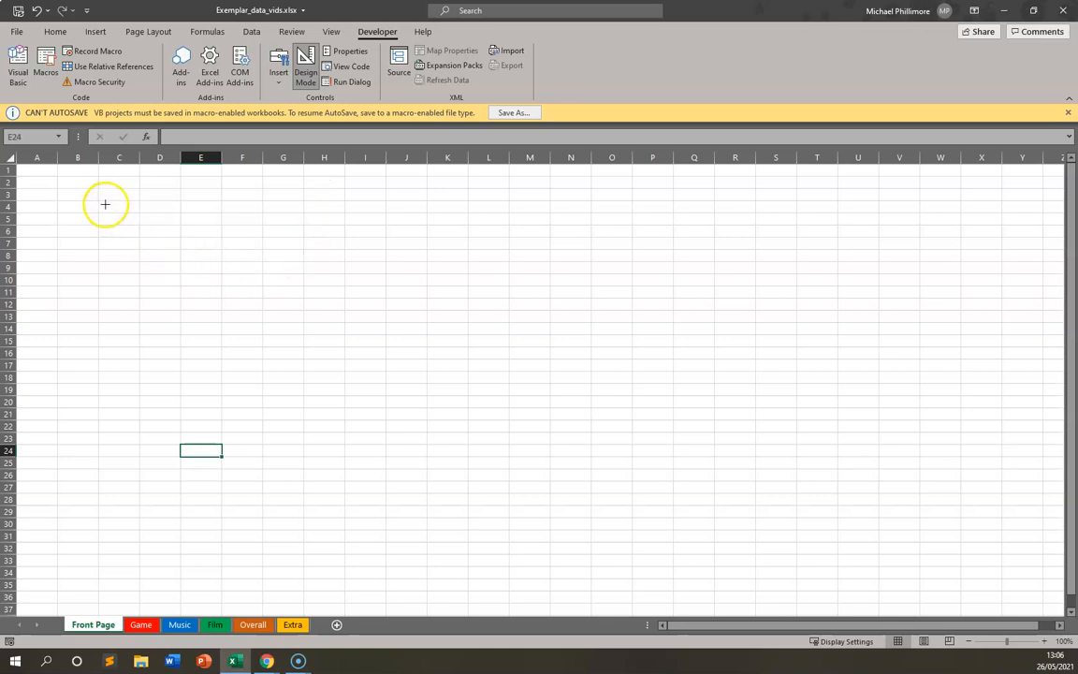
{"action": "left_click_drag", "start_coordinate": [111, 243], "coordinate": [298, 301]}
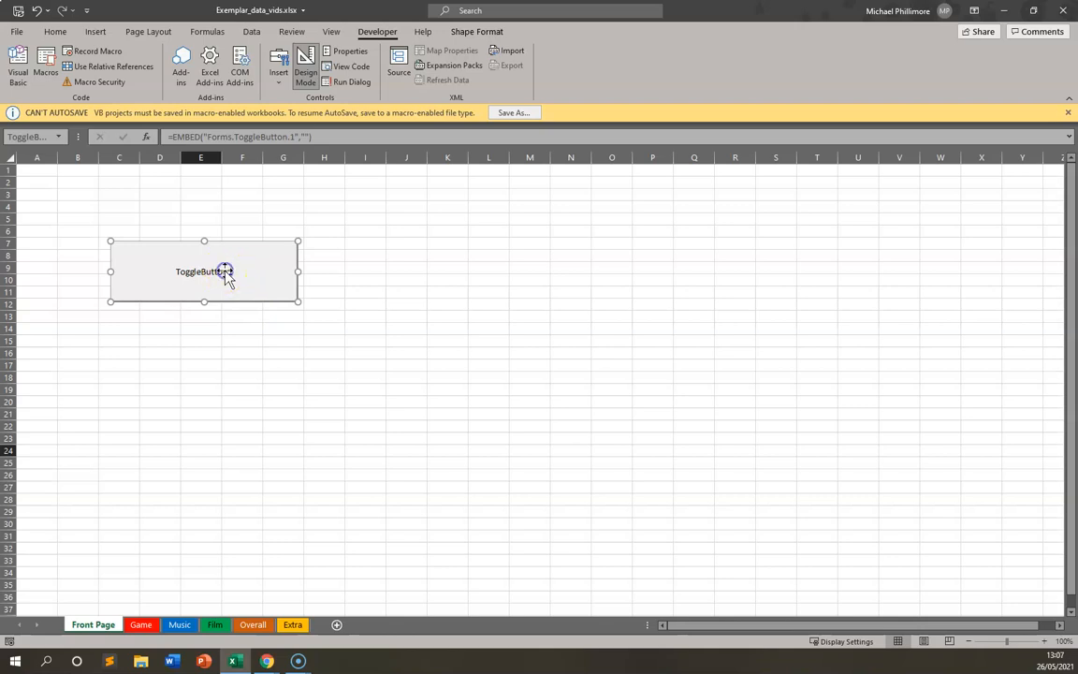
{"action": "double_click", "coordinate": [227, 270]}
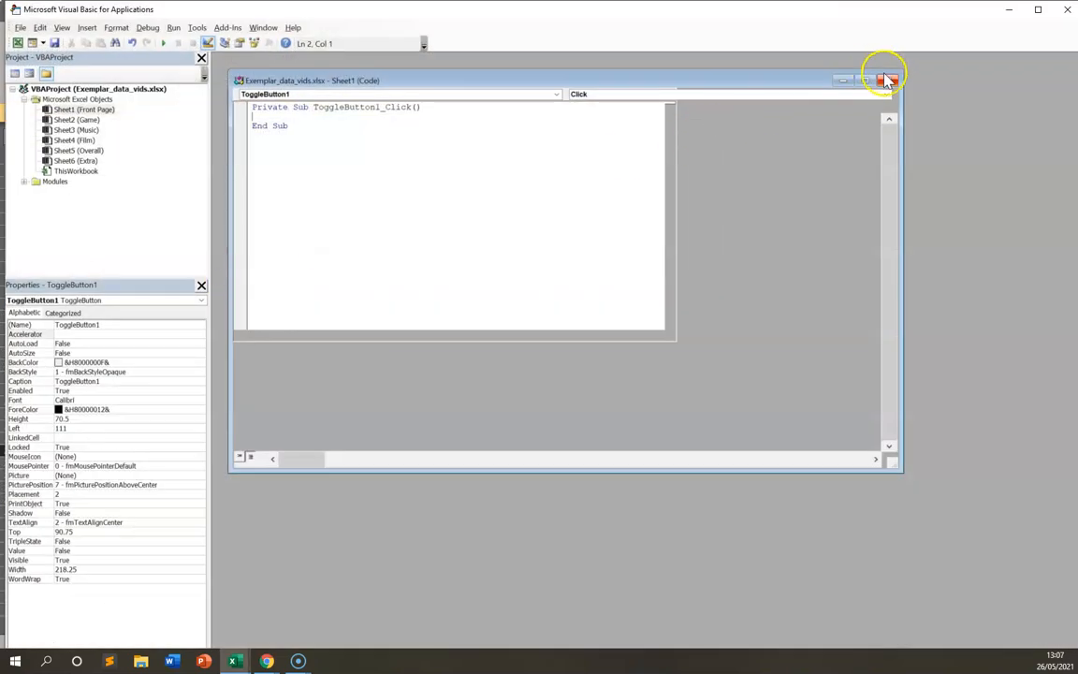
{"action": "left_click", "coordinate": [1067, 10]}
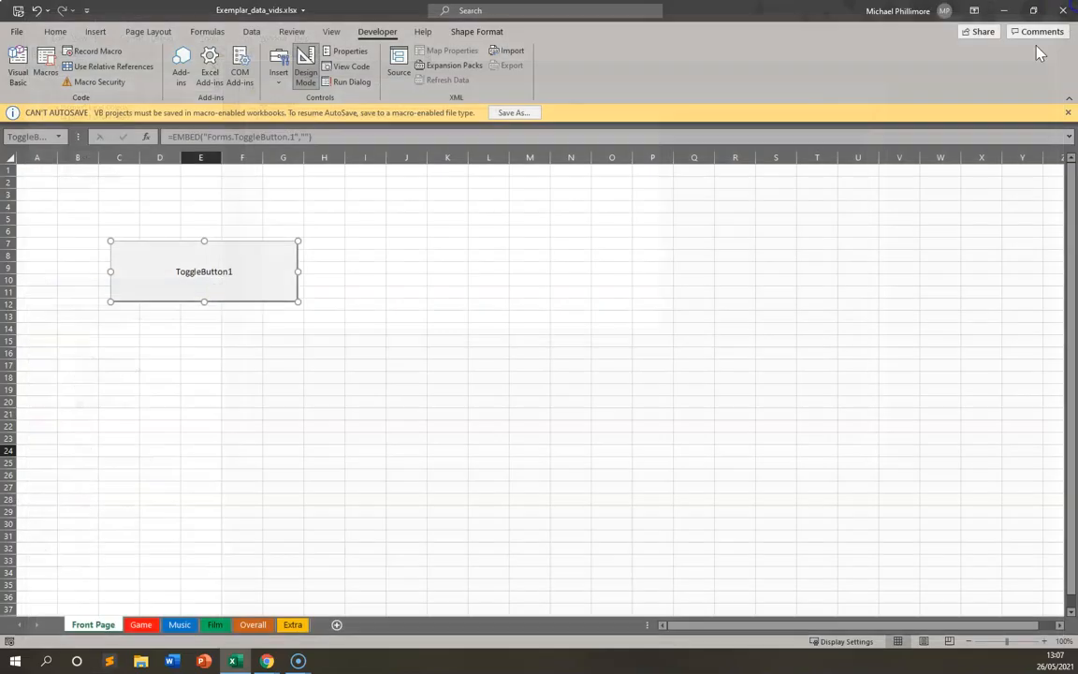
Check the toggle button's context options and delete the toggle button from the Front Page
{"action": "right_click", "coordinate": [229, 278]}
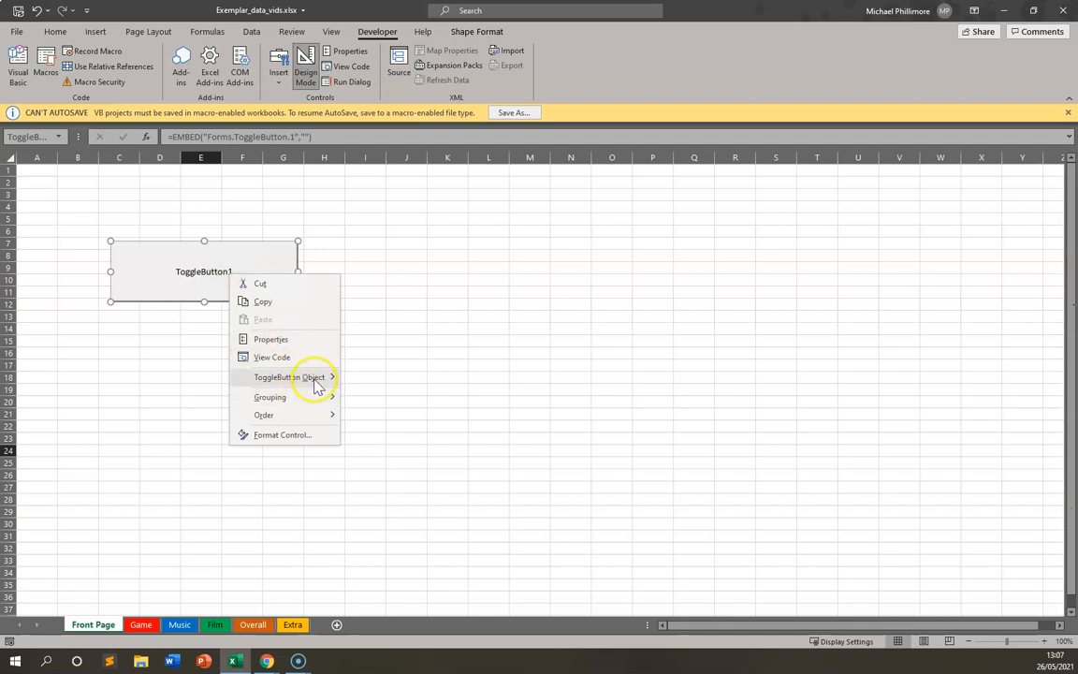
{"action": "mouse_move", "coordinate": [317, 384]}
{"action": "mouse_move", "coordinate": [314, 420]}
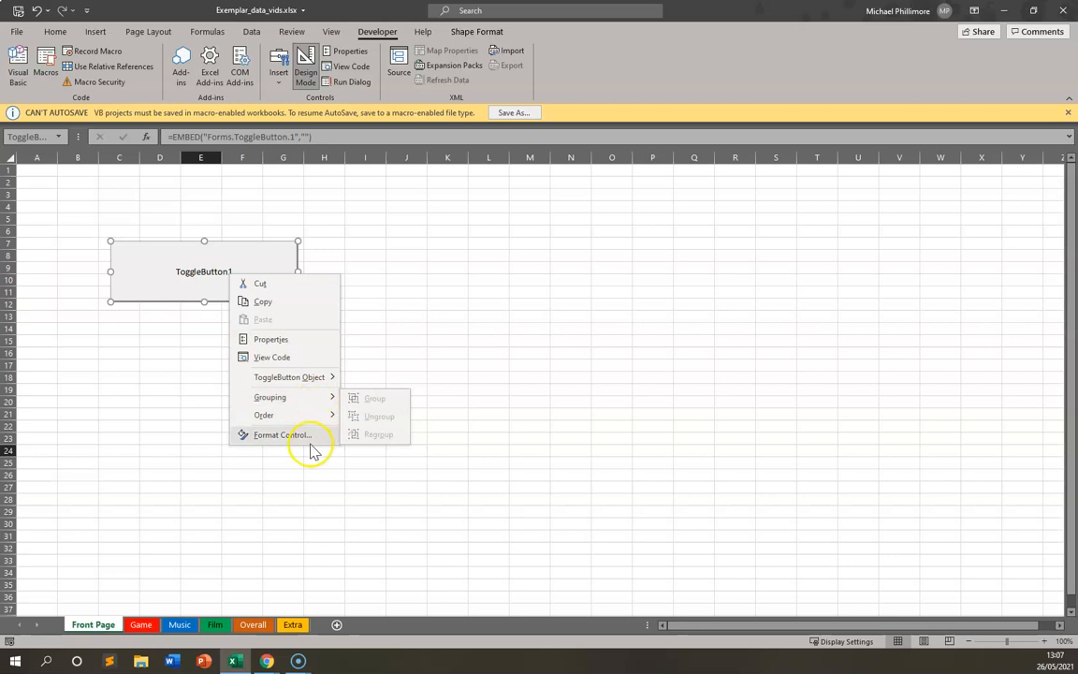
{"action": "right_click", "coordinate": [184, 272]}
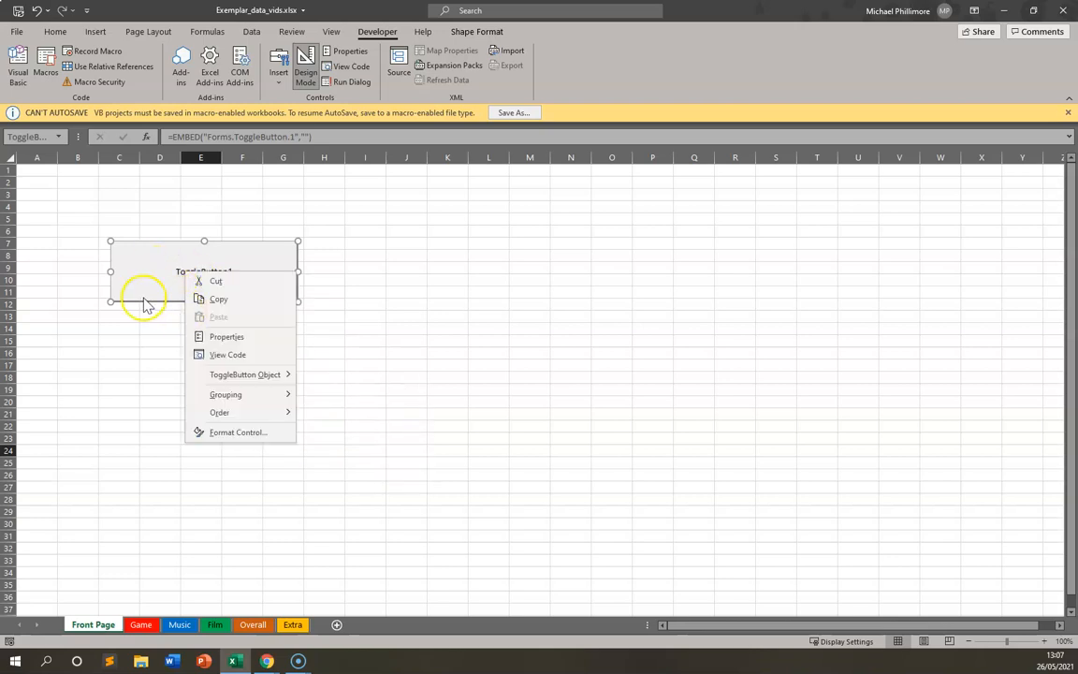
{"action": "key", "text": "Escape"}
{"action": "key", "text": "Delete"}
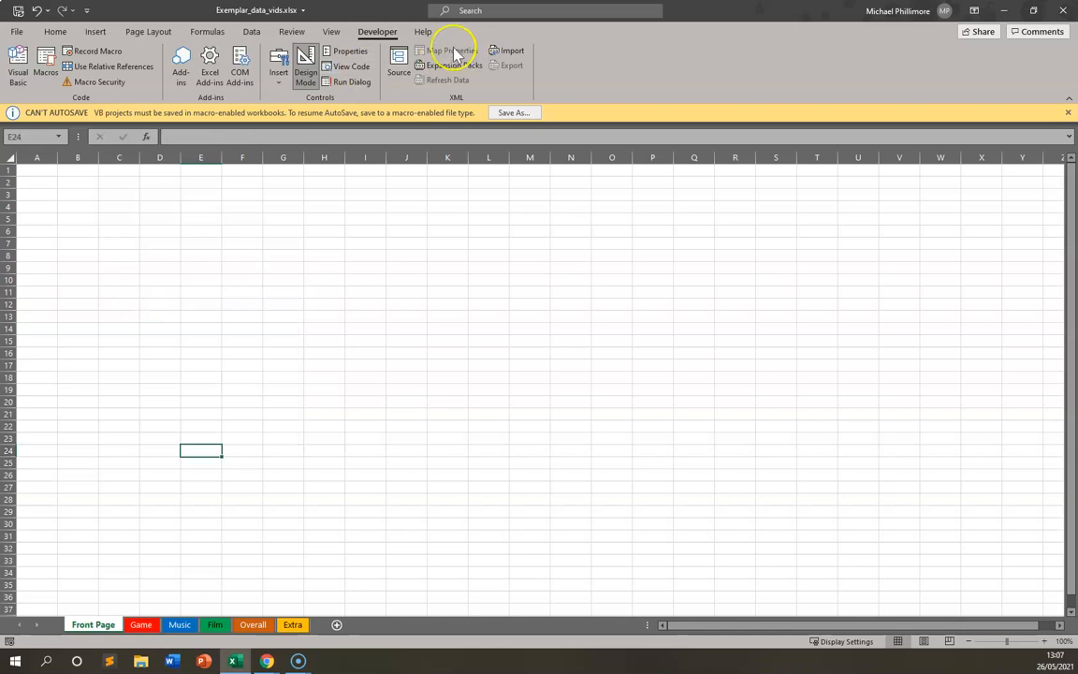
Save the workbook as a macro-enabled file, Exemplar_data_vids.xlsm
{"action": "left_click", "coordinate": [284, 61]}
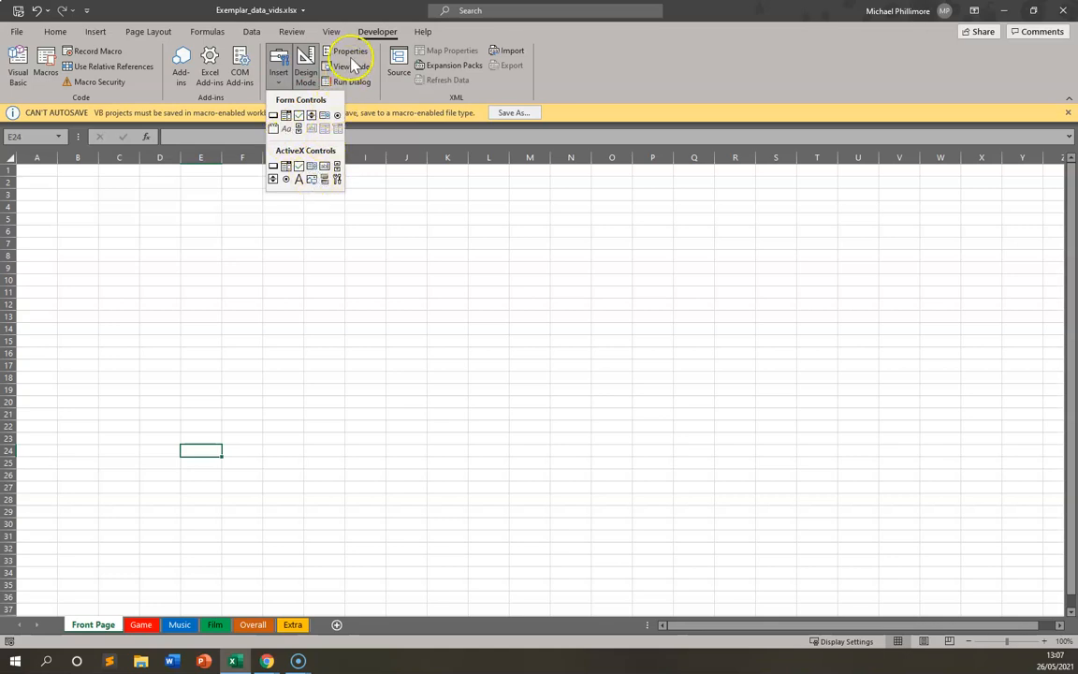
{"action": "left_click", "coordinate": [280, 64]}
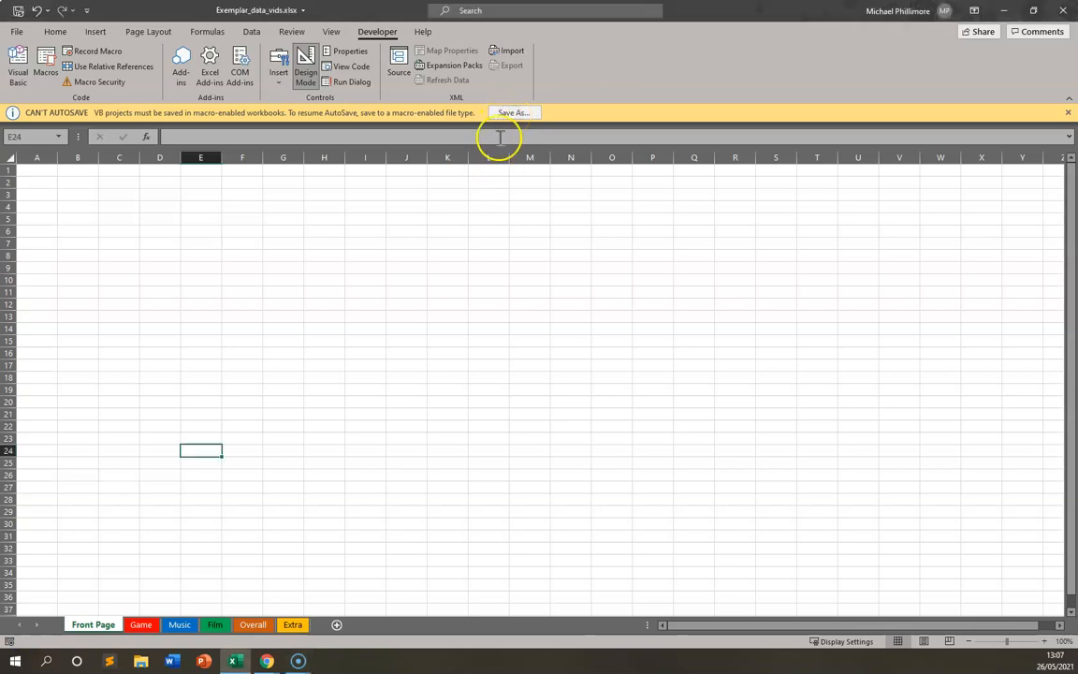
{"action": "left_click", "coordinate": [511, 113]}
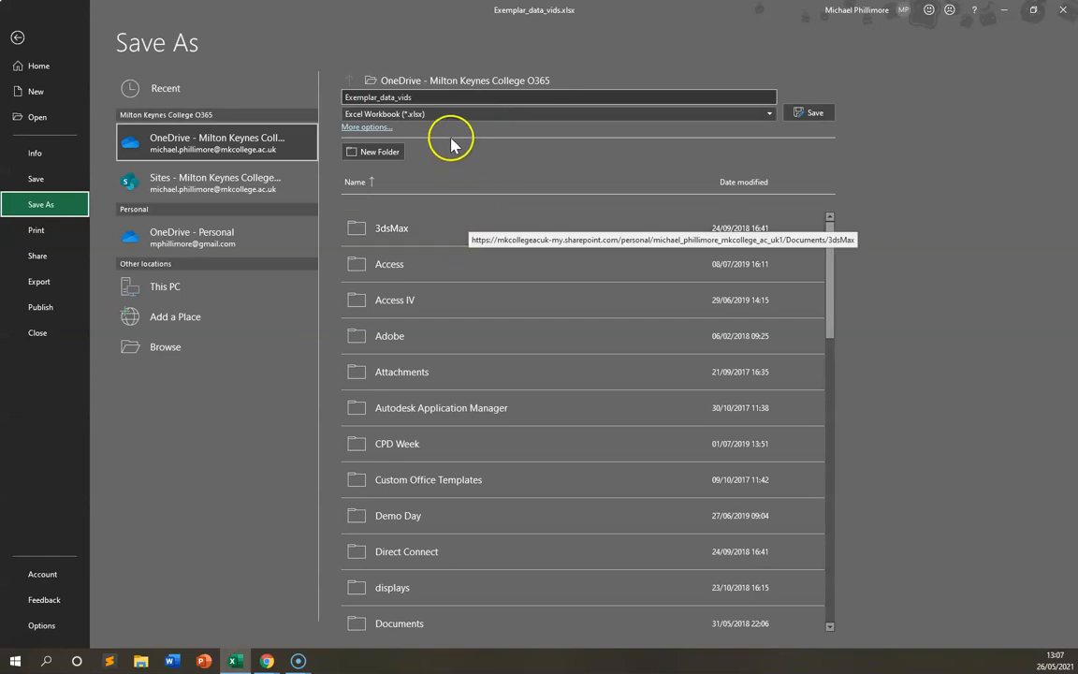
{"action": "left_click", "coordinate": [446, 115]}
{"action": "left_click", "coordinate": [446, 139]}
{"action": "left_click", "coordinate": [795, 119]}
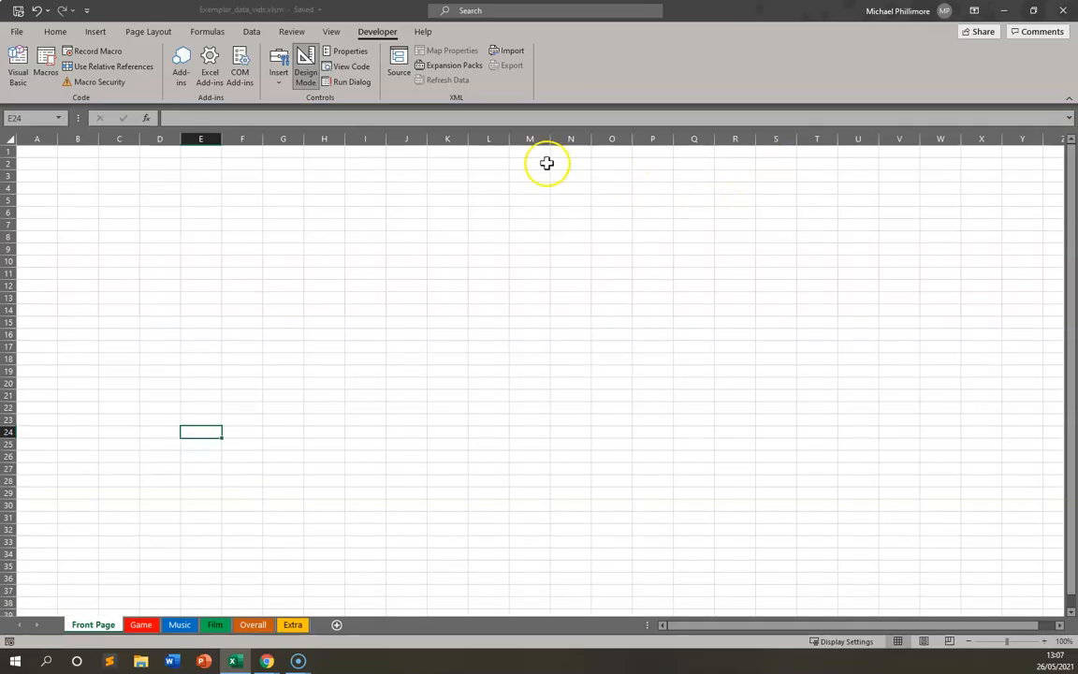
{"action": "left_click", "coordinate": [279, 71]}
{"action": "left_click", "coordinate": [309, 70]}
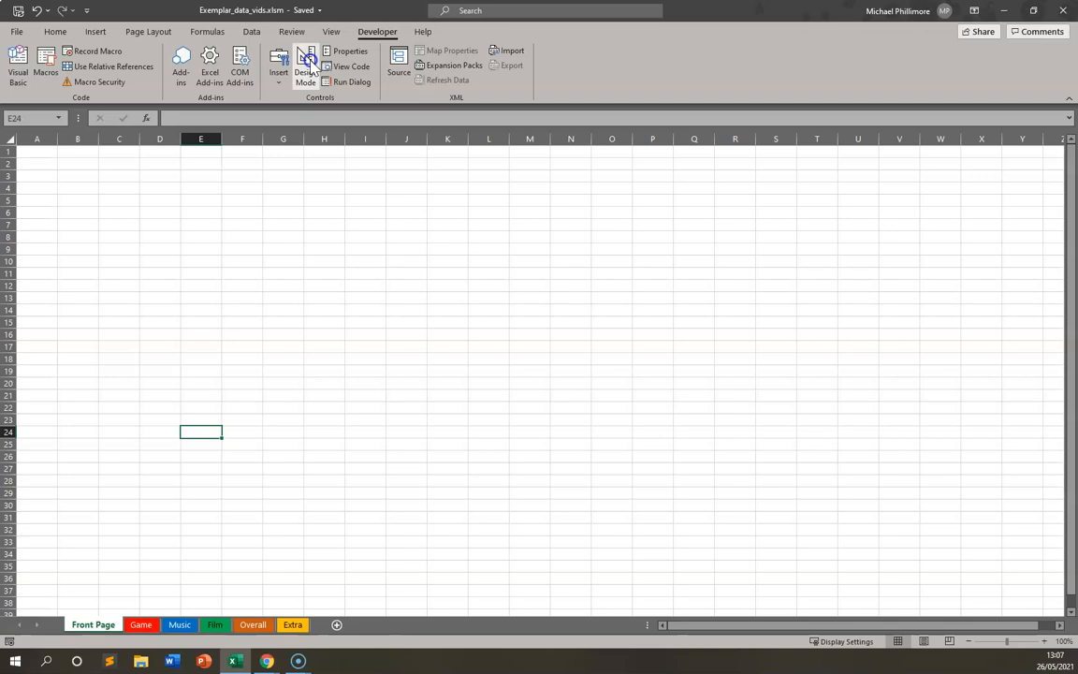
{"action": "left_click", "coordinate": [311, 68]}
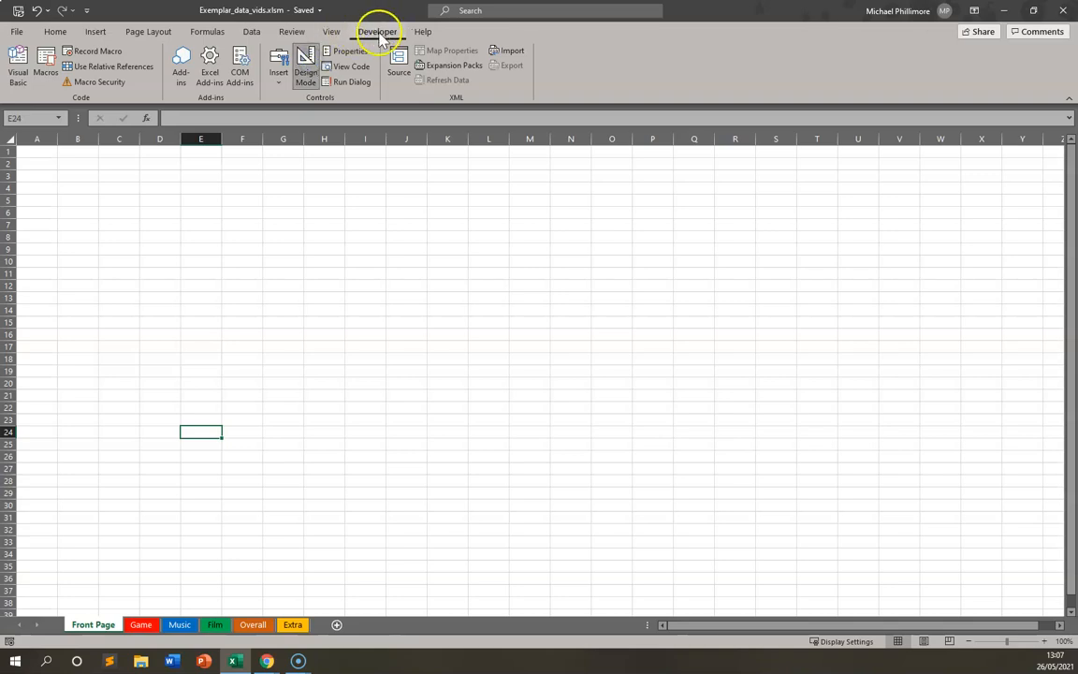
Draw a rectangle shape about 8.26 cm wide and 2.67 cm high across E7:I12 on the Front Page
{"action": "left_click", "coordinate": [98, 32]}
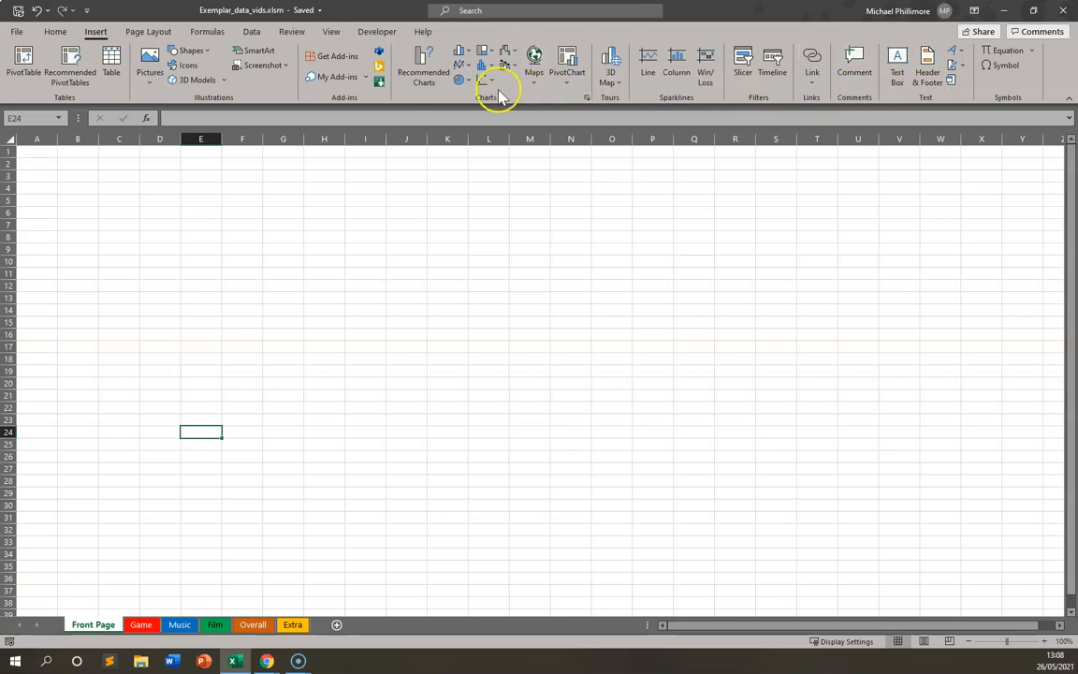
{"action": "left_click", "coordinate": [188, 51]}
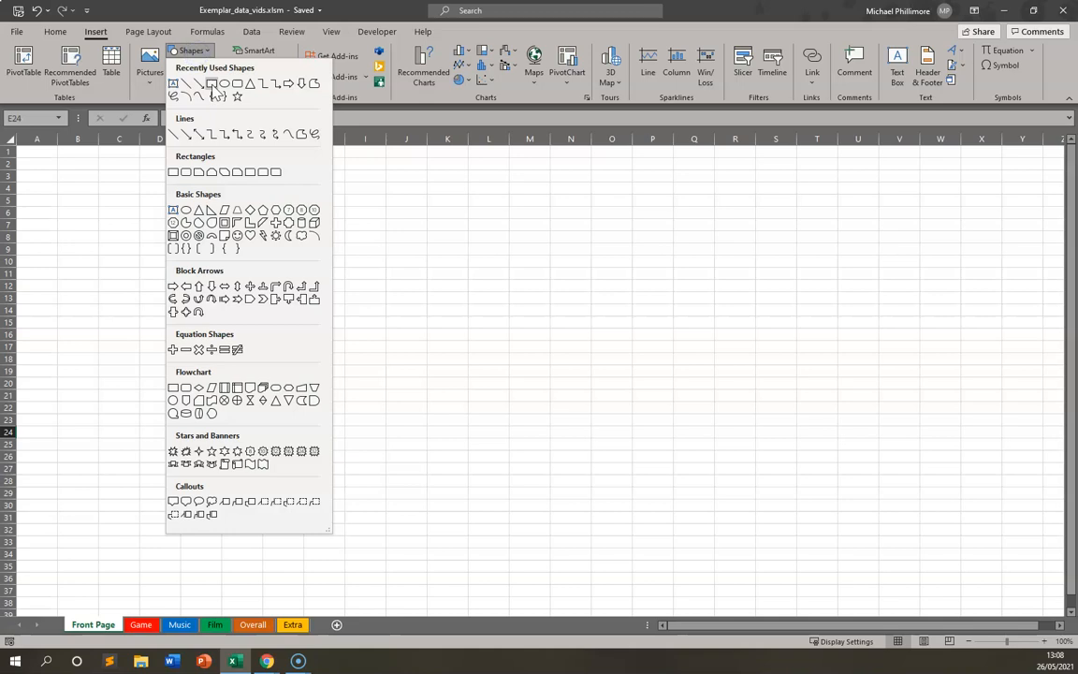
{"action": "left_click", "coordinate": [217, 173]}
{"action": "left_click", "coordinate": [178, 50]}
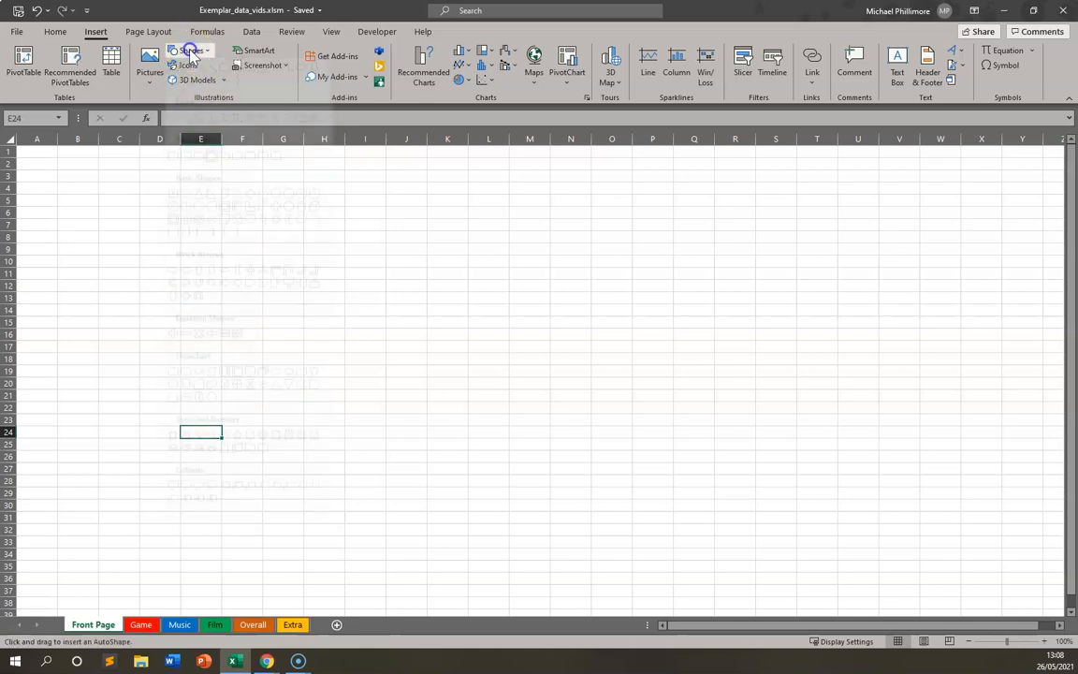
{"action": "left_click", "coordinate": [173, 171]}
{"action": "left_click_drag", "start_coordinate": [185, 225], "coordinate": [385, 288]}
Assign the Game macro to the blue rectangle and deselect the shape
{"action": "right_click", "coordinate": [349, 261]}
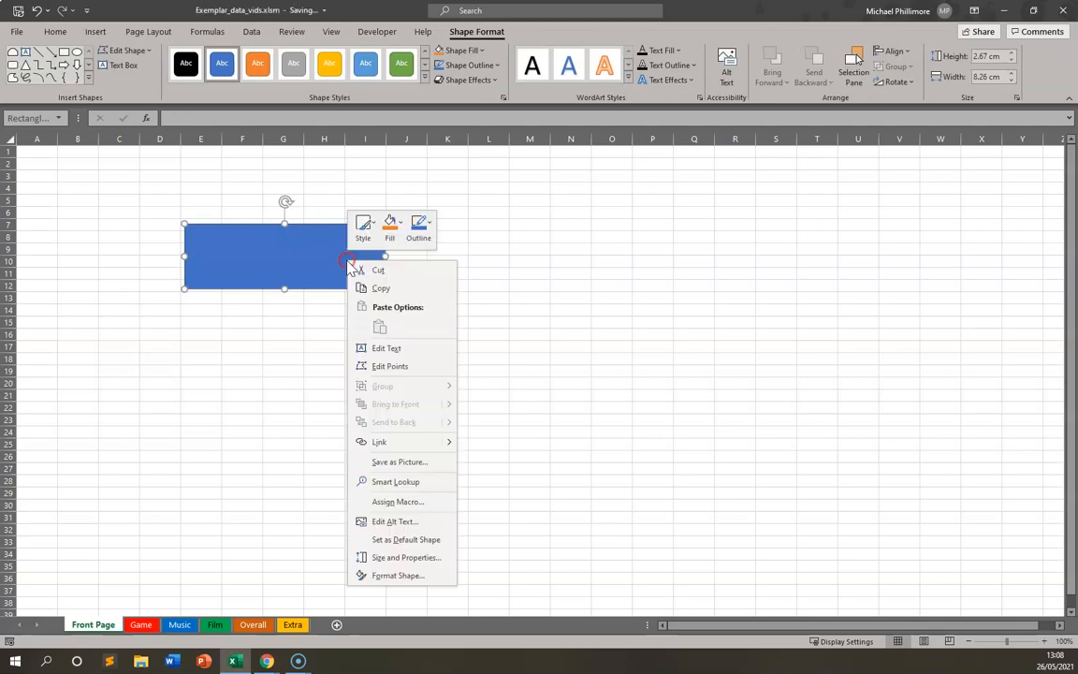
{"action": "left_click", "coordinate": [398, 501]}
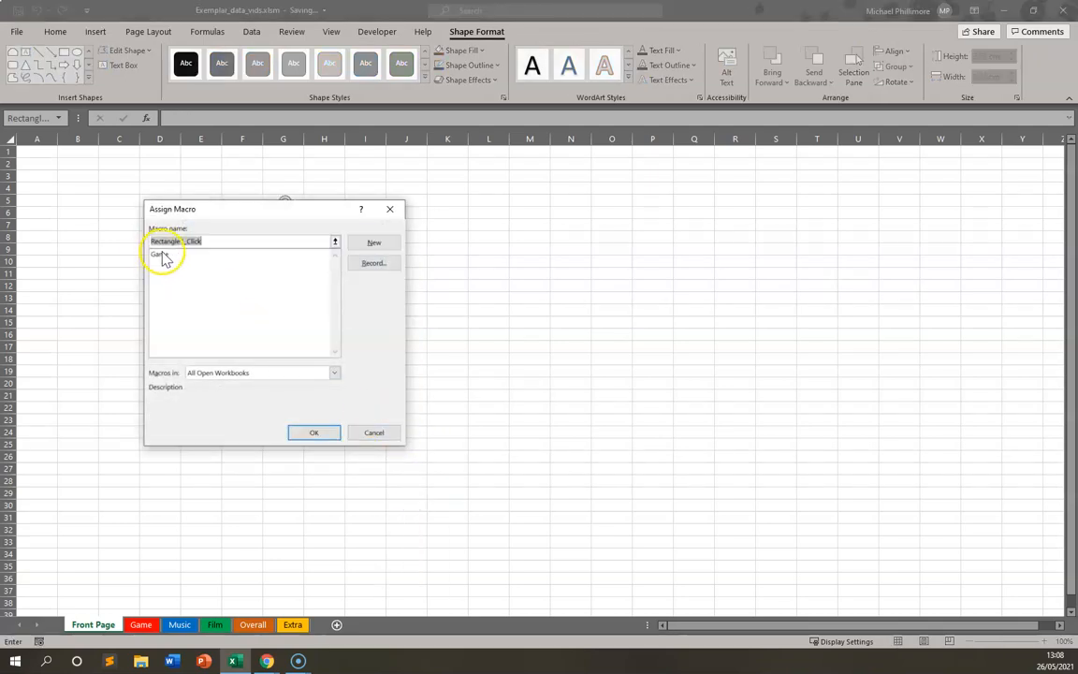
{"action": "left_click", "coordinate": [170, 262]}
{"action": "left_click", "coordinate": [183, 256]}
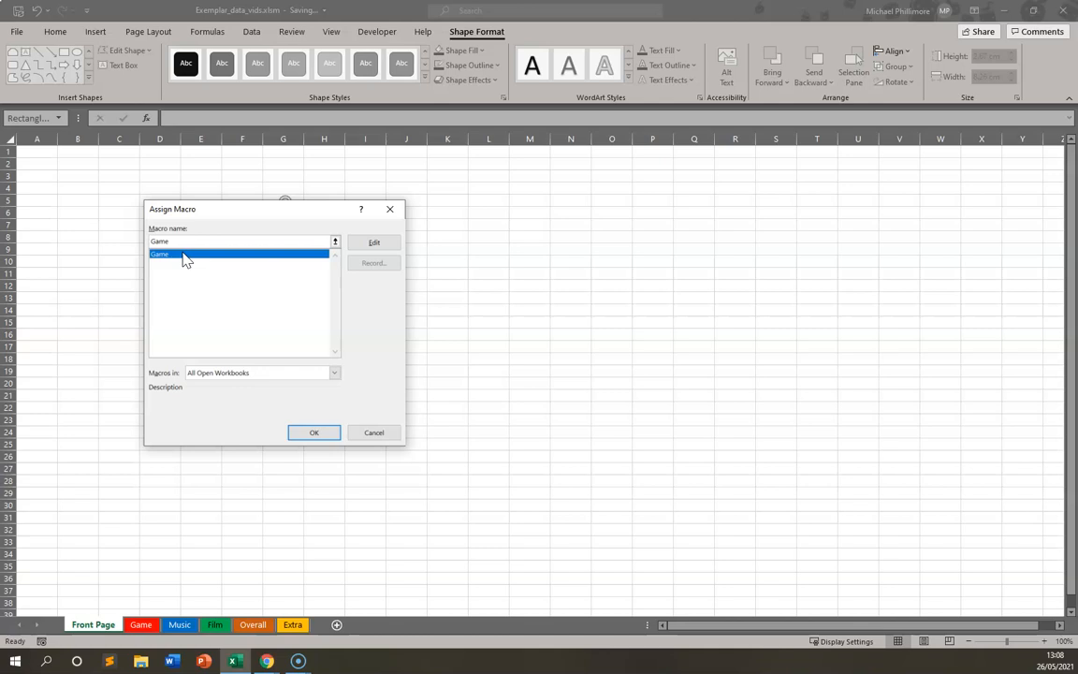
{"action": "left_click_drag", "start_coordinate": [240, 211], "coordinate": [349, 316]}
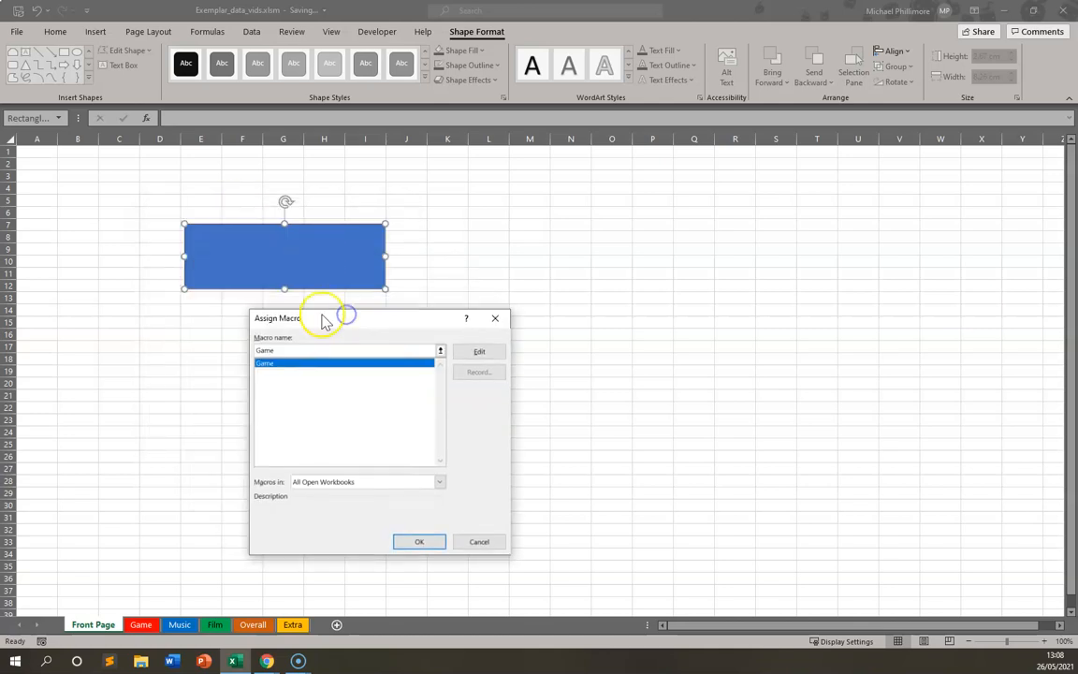
{"action": "left_click", "coordinate": [423, 543]}
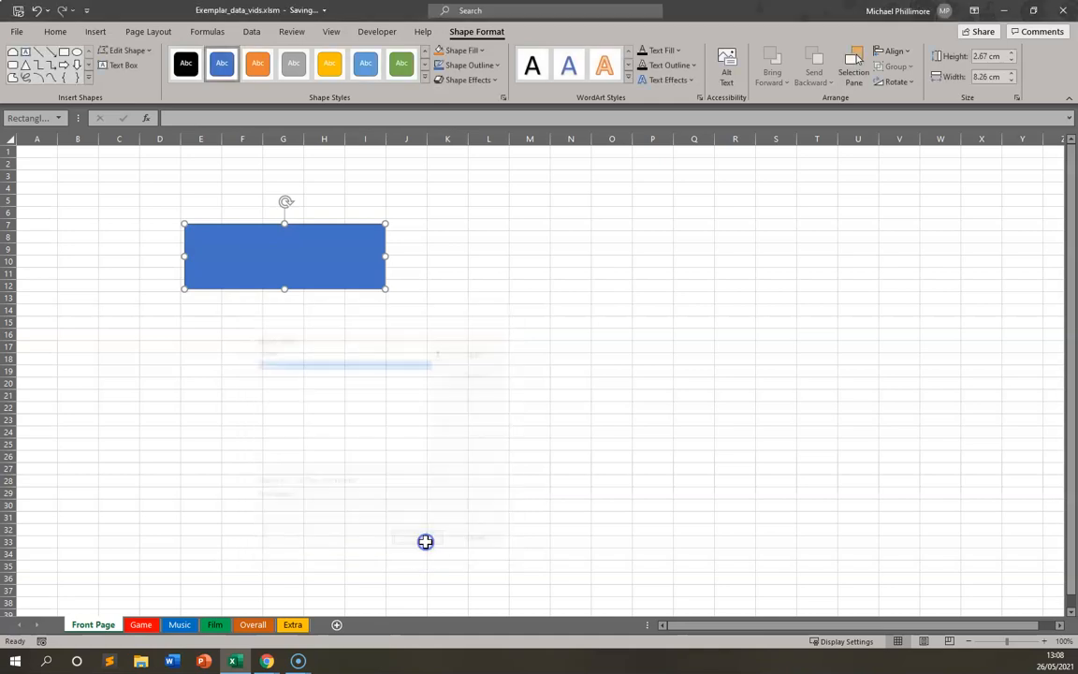
{"action": "left_click", "coordinate": [552, 361]}
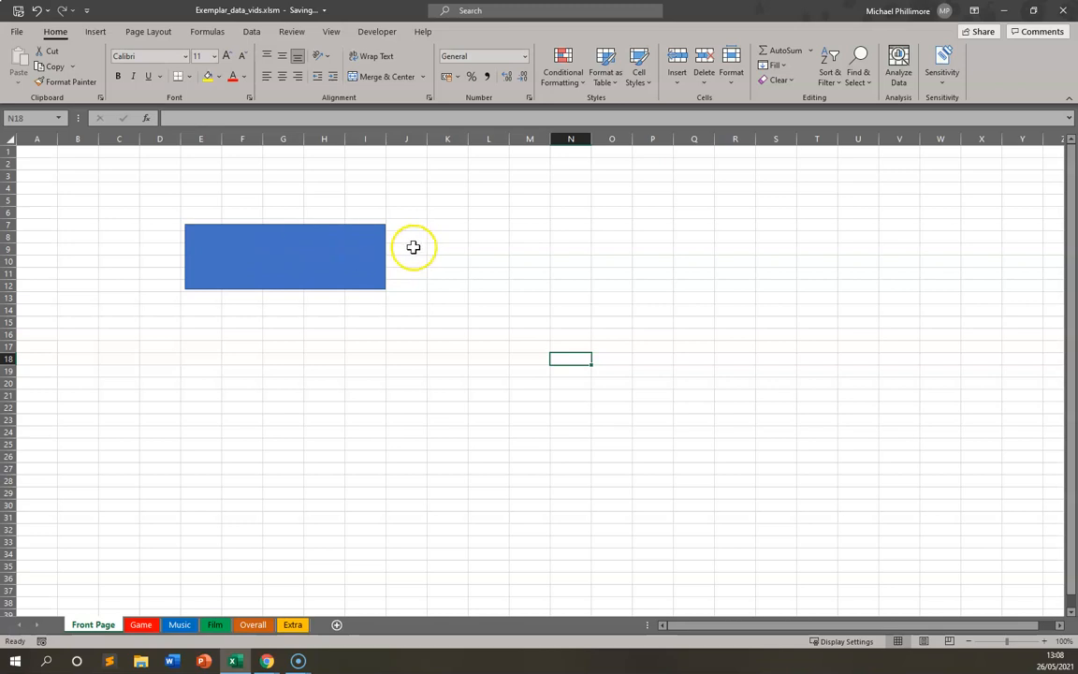
Test the rectangle's jump to the Game sheet several times, checking the FIFA 20 row there and returning to the Front Page
{"action": "left_click", "coordinate": [325, 266]}
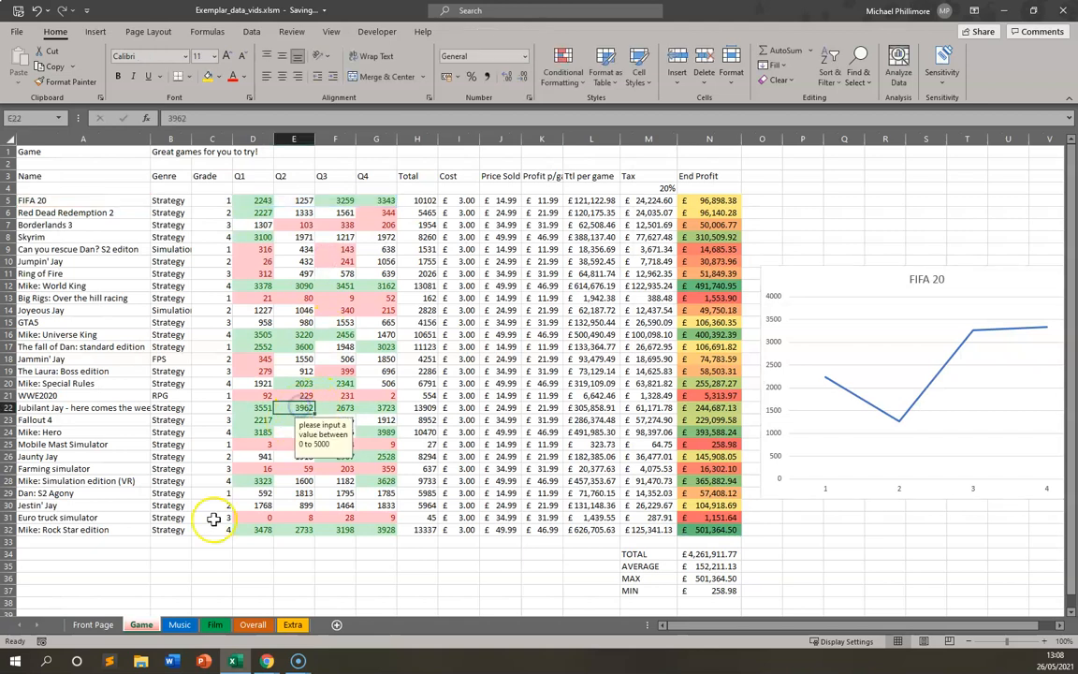
{"action": "left_click", "coordinate": [94, 624]}
{"action": "left_click", "coordinate": [230, 266]}
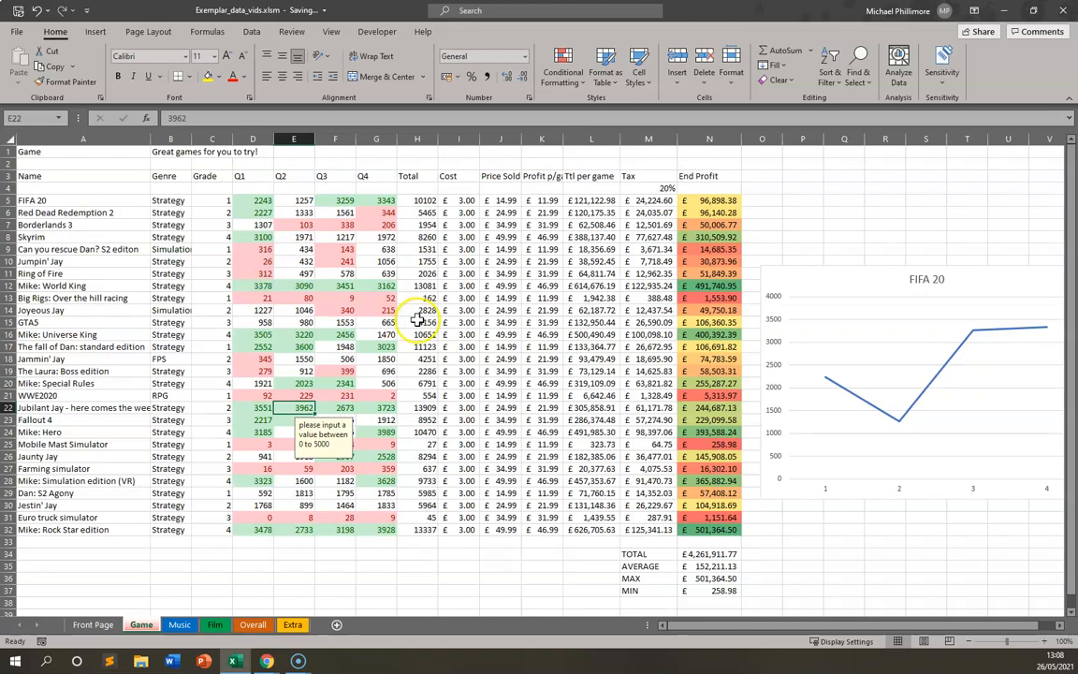
{"action": "left_click", "coordinate": [88, 200]}
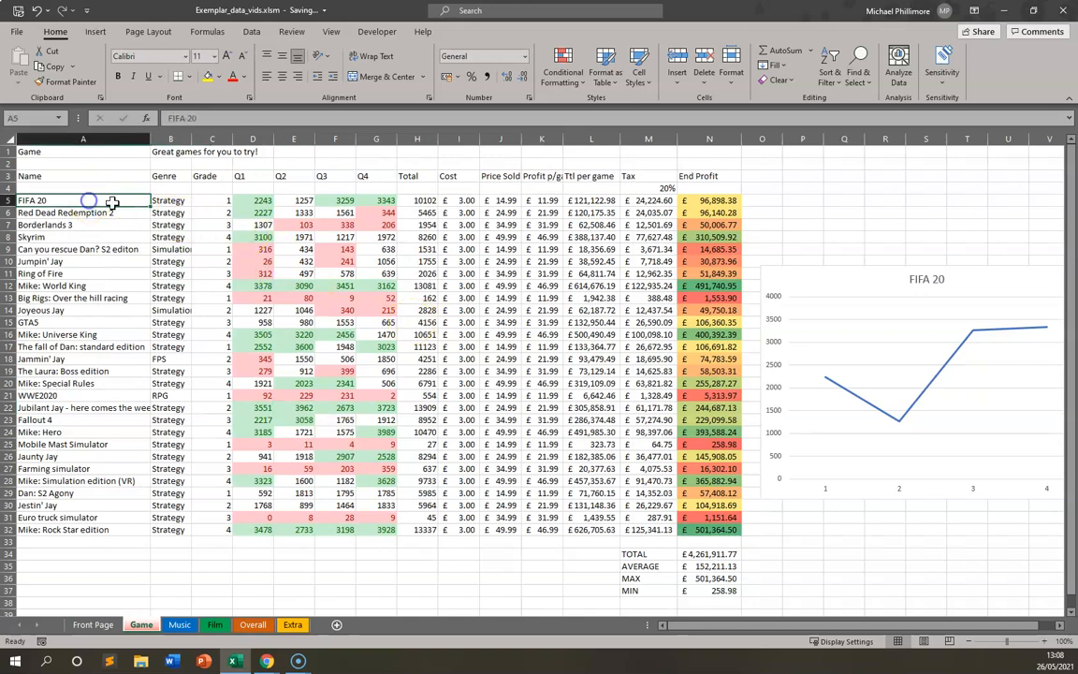
{"action": "left_click_drag", "start_coordinate": [265, 200], "coordinate": [384, 200]}
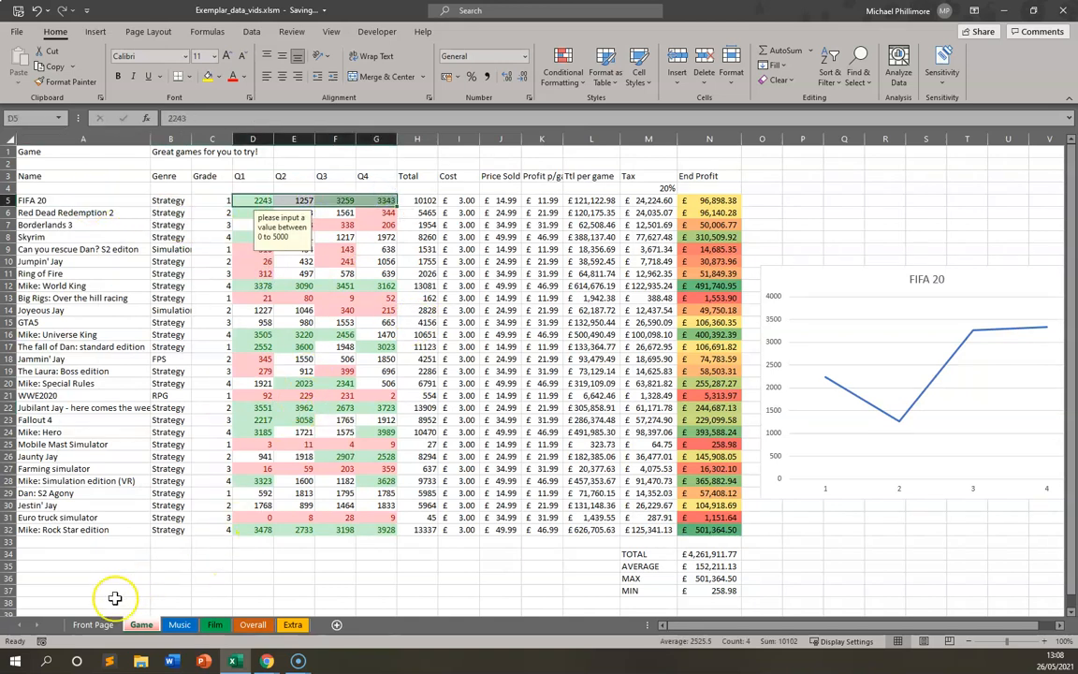
{"action": "left_click", "coordinate": [308, 297]}
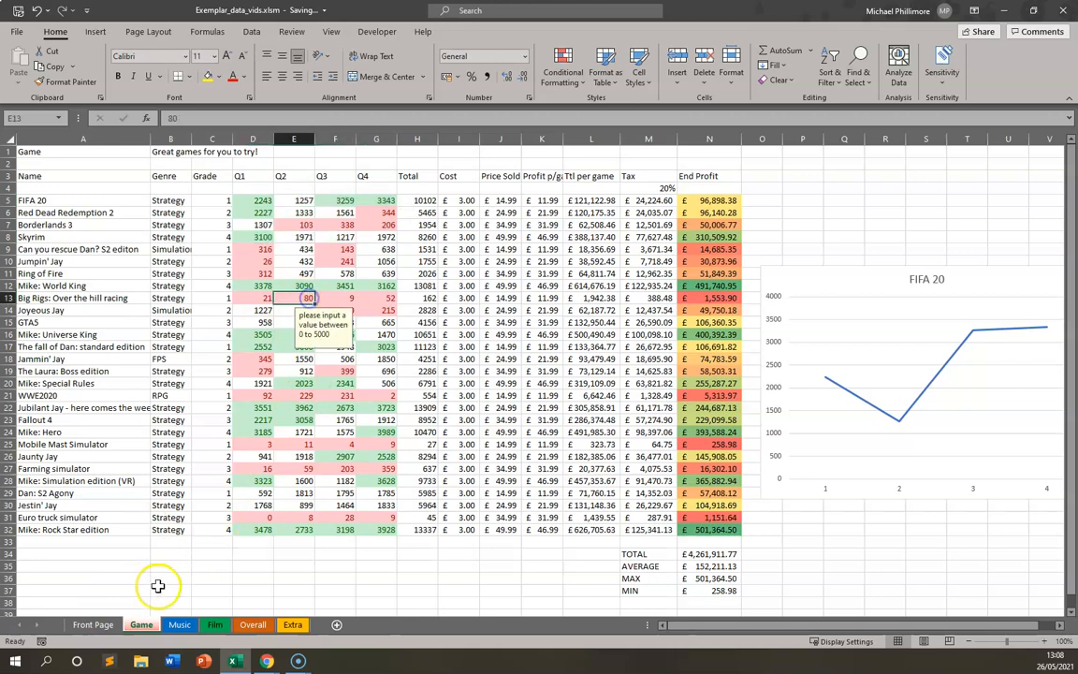
{"action": "left_click", "coordinate": [94, 624]}
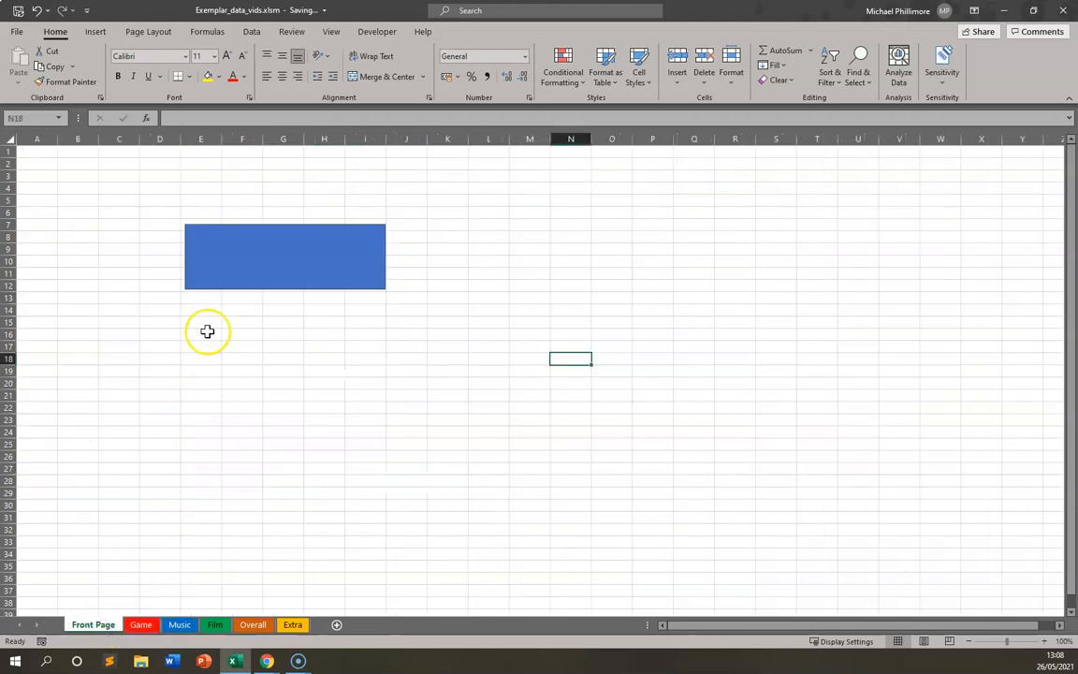
{"action": "left_click", "coordinate": [265, 267]}
{"action": "left_click", "coordinate": [108, 625]}
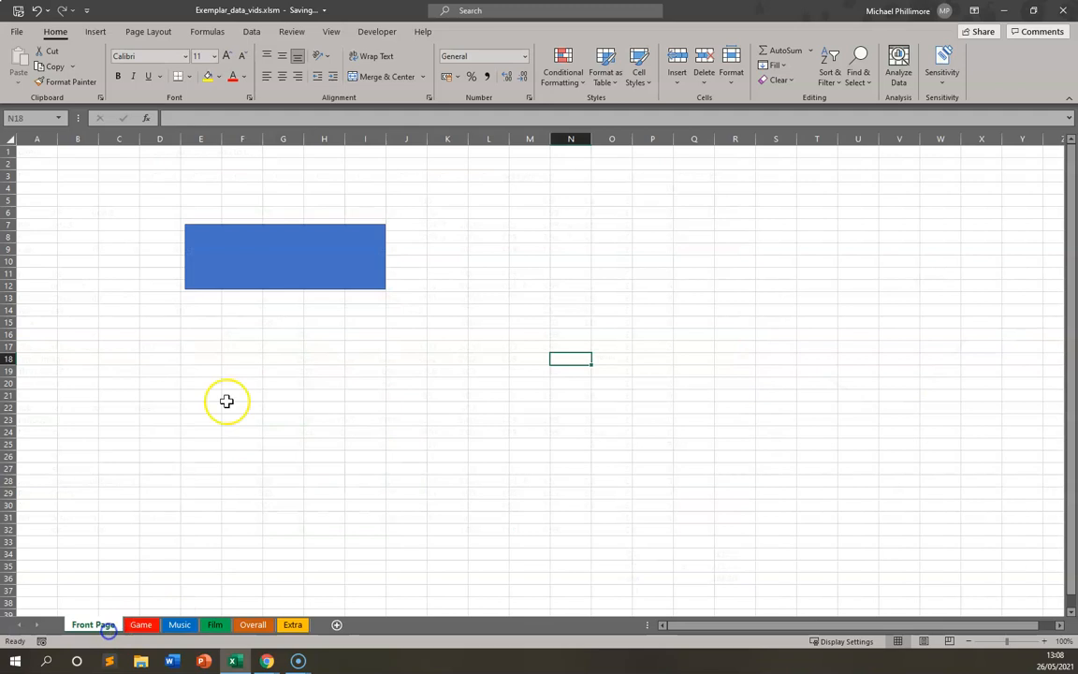
{"action": "left_click", "coordinate": [283, 254]}
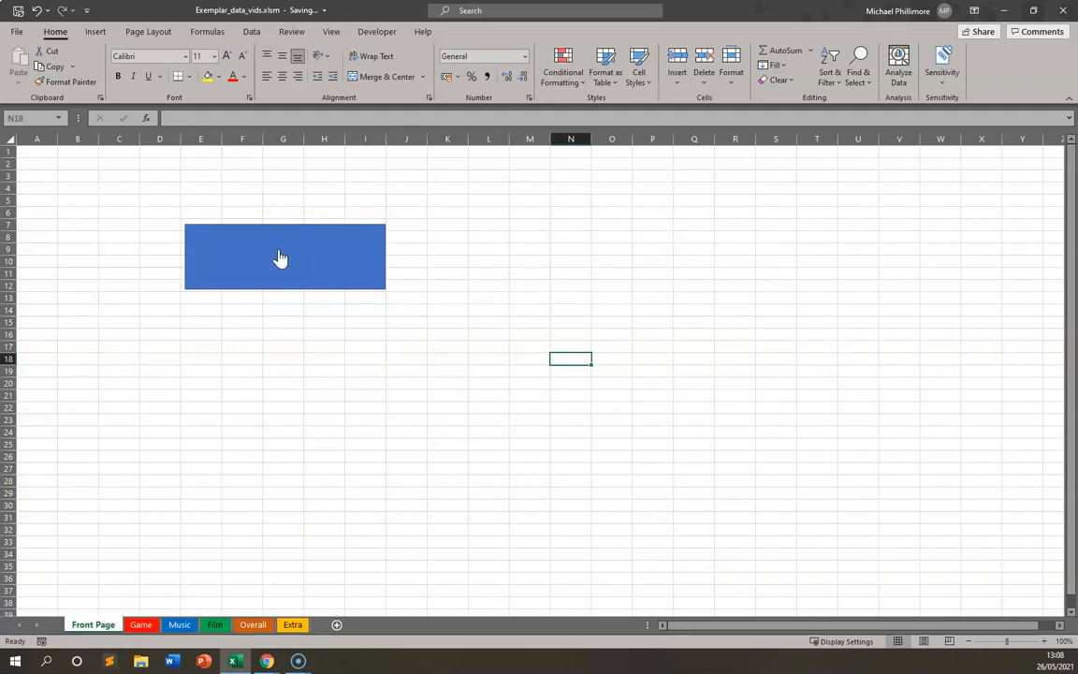
{"action": "left_click", "coordinate": [289, 273]}
{"action": "left_click", "coordinate": [229, 164]}
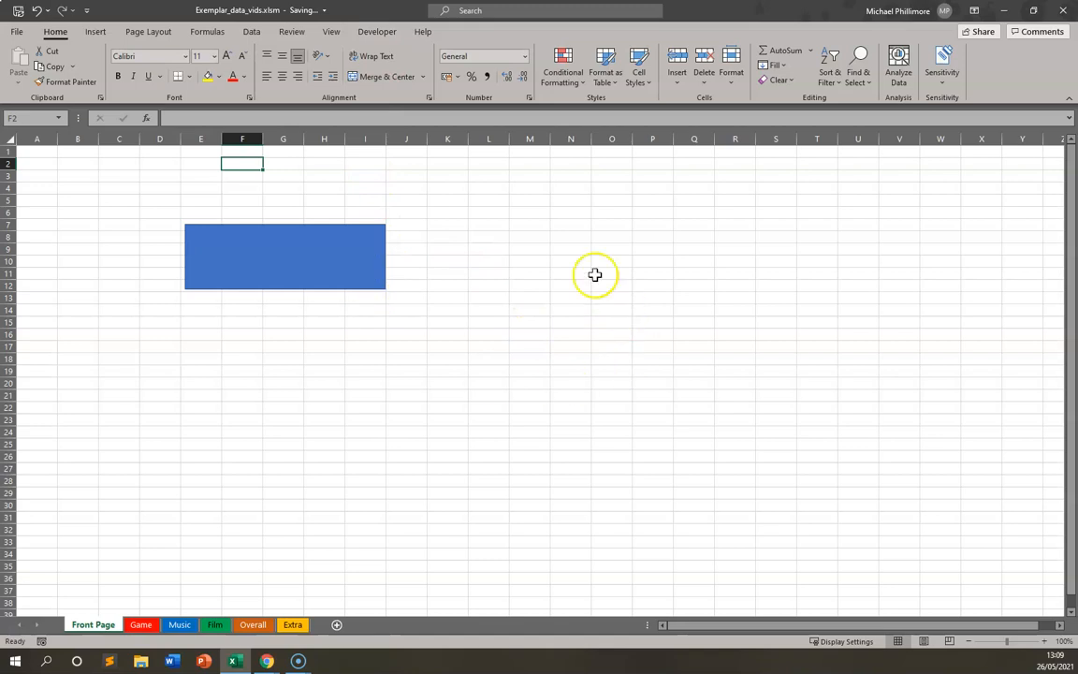
In the Visual Basic editor, insert a new UserForm and enlarge it to about 617 wide by 370.5 high
{"action": "left_click", "coordinate": [377, 33]}
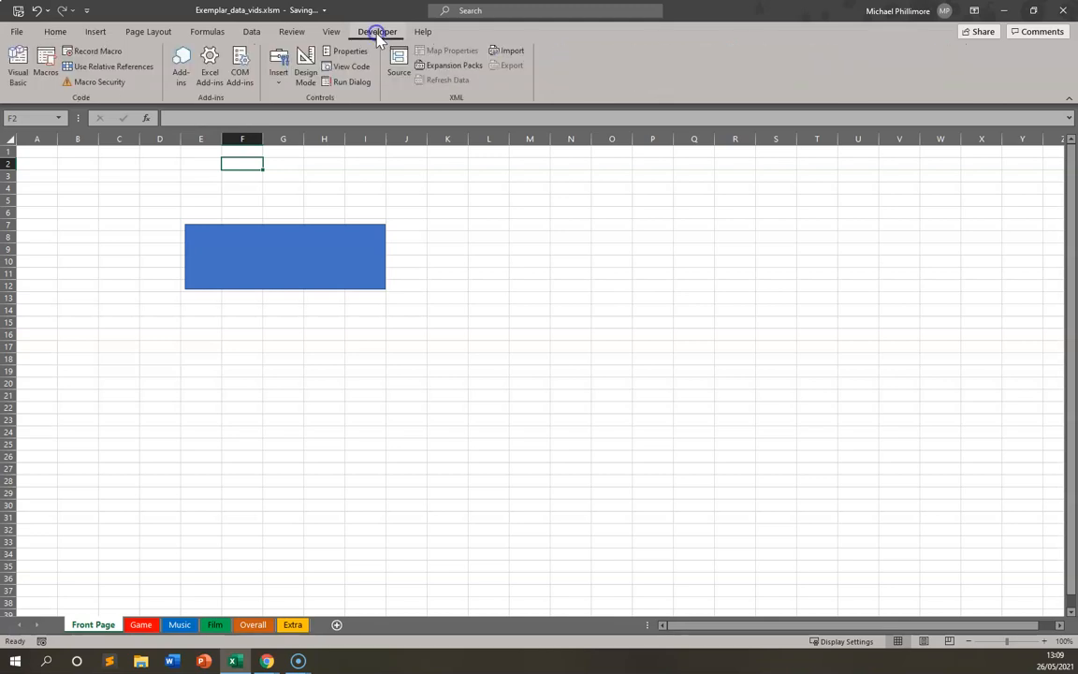
{"action": "left_click", "coordinate": [17, 75]}
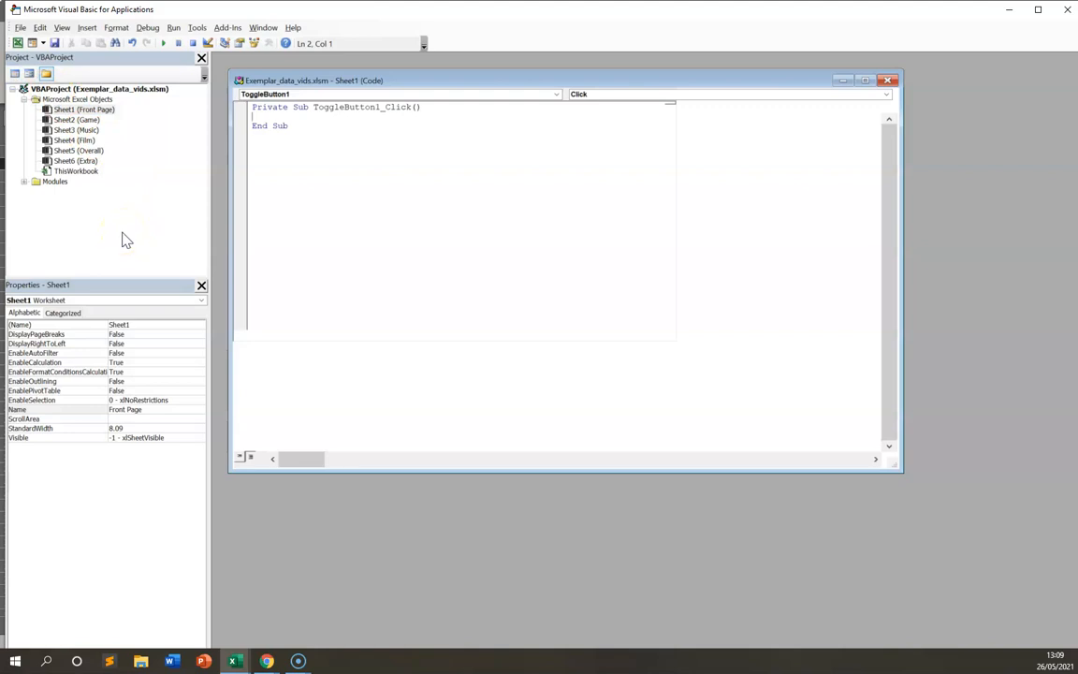
{"action": "left_click", "coordinate": [87, 28]}
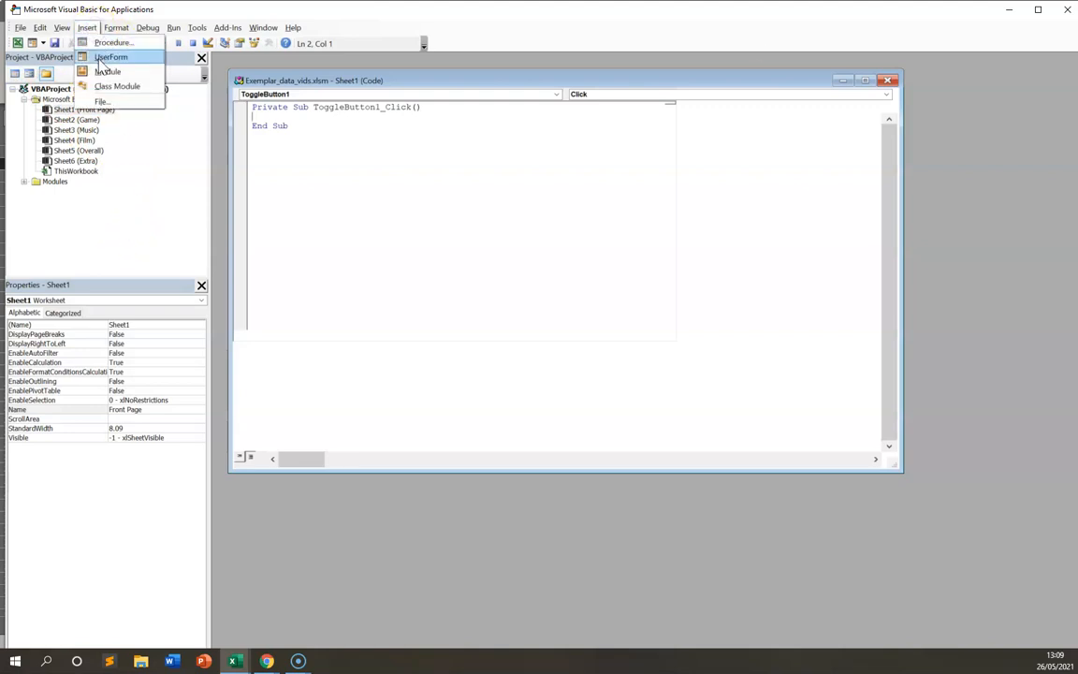
{"action": "left_click", "coordinate": [105, 58]}
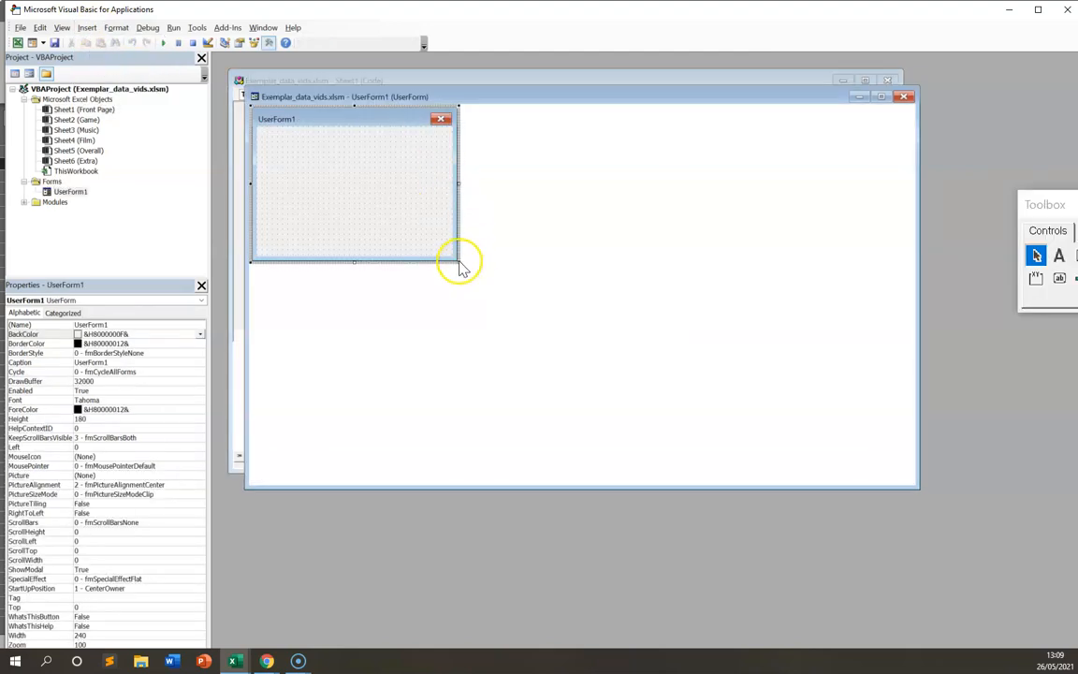
{"action": "left_click_drag", "start_coordinate": [458, 263], "coordinate": [780, 425]}
Draw an Image control about 300 wide by 168 high in the upper middle of the UserForm
{"action": "left_click_drag", "start_coordinate": [1063, 206], "coordinate": [334, 350]}
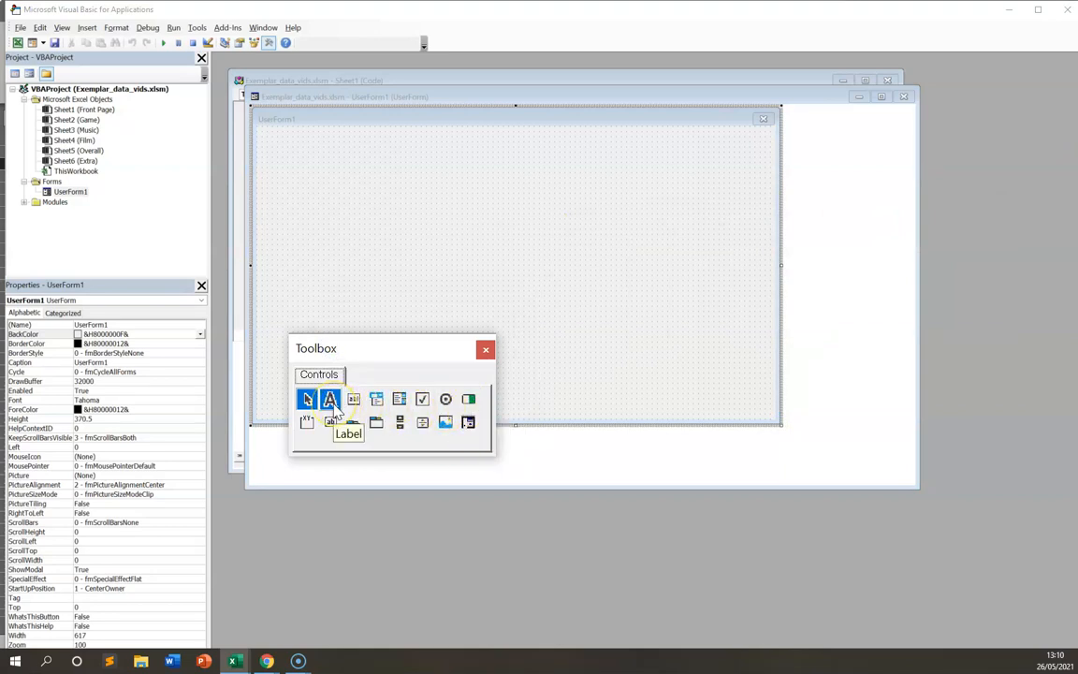
{"action": "left_click", "coordinate": [454, 424]}
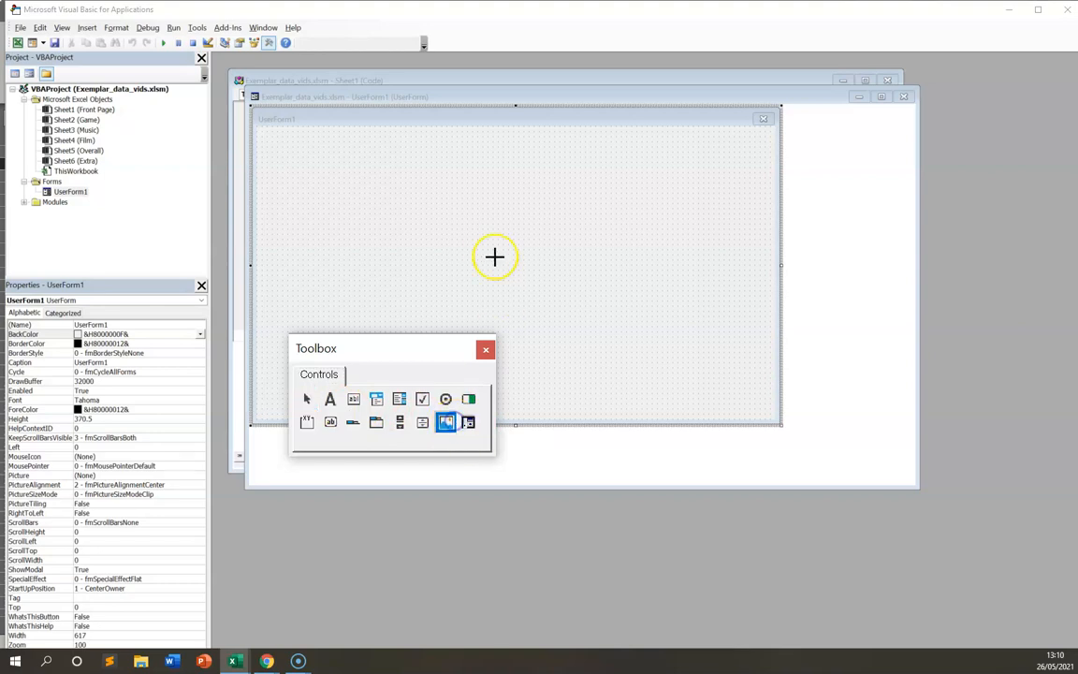
{"action": "left_click_drag", "start_coordinate": [375, 144], "coordinate": [633, 286]}
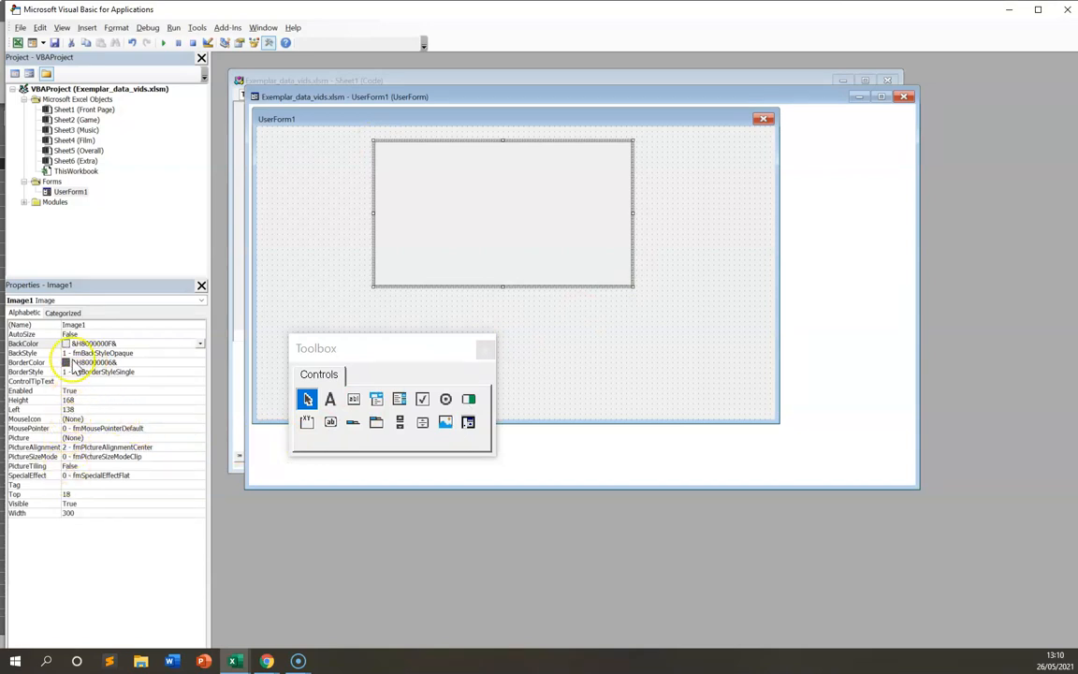
Load the picture of the cartoon golfer from the Documents folder into the UserForm's Image control
{"action": "left_click", "coordinate": [456, 206]}
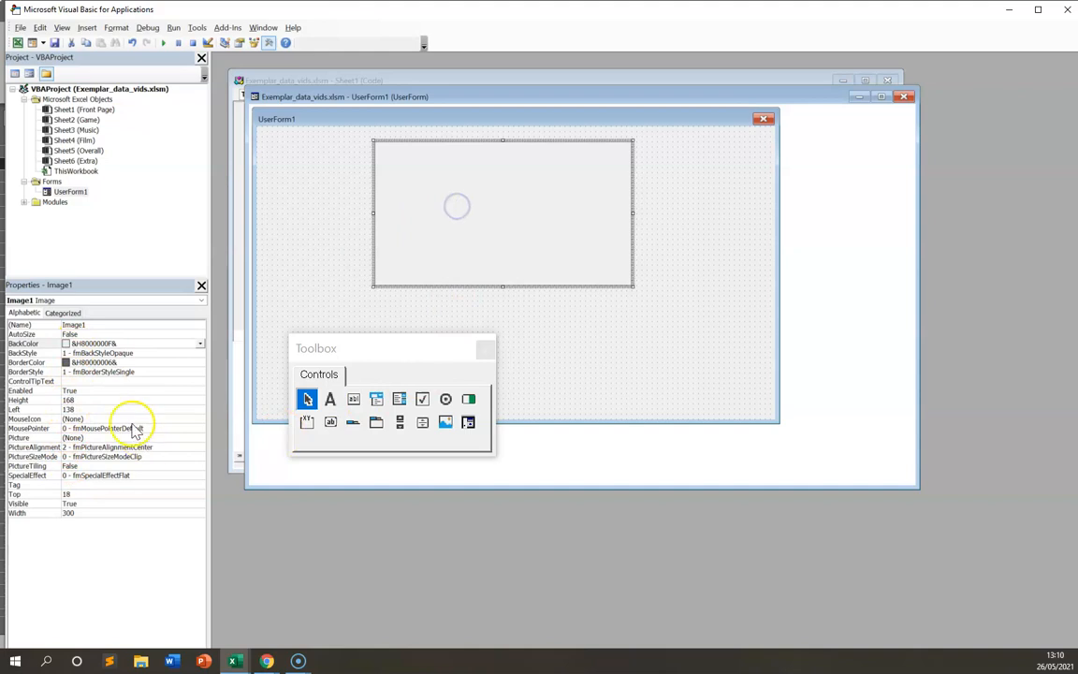
{"action": "left_click", "coordinate": [75, 438]}
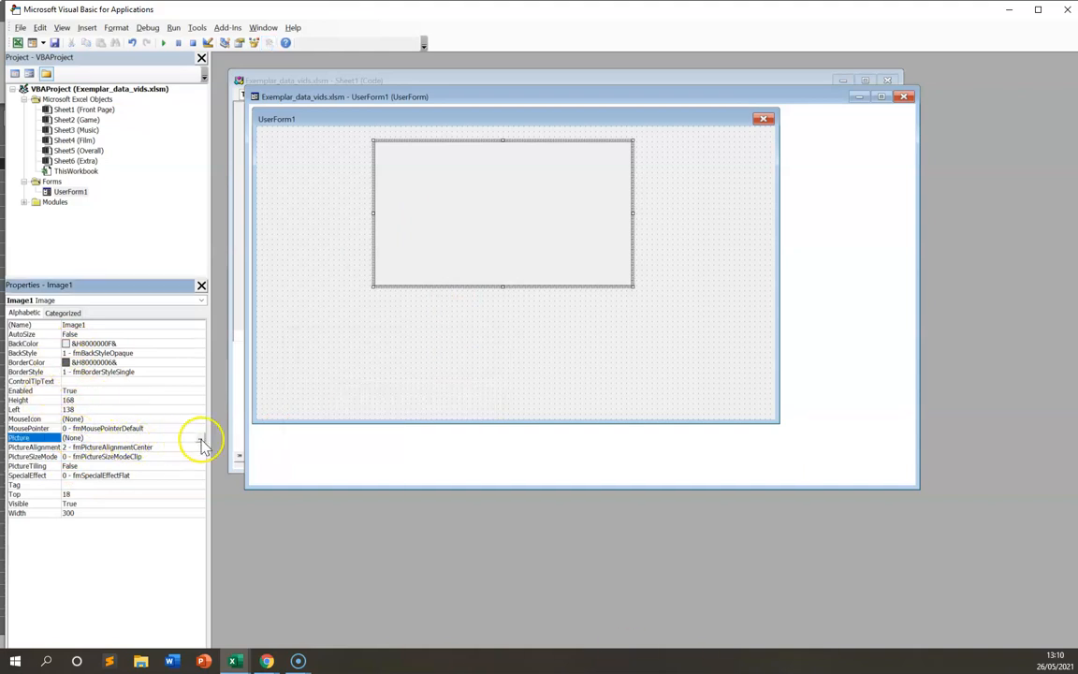
{"action": "left_click", "coordinate": [199, 439]}
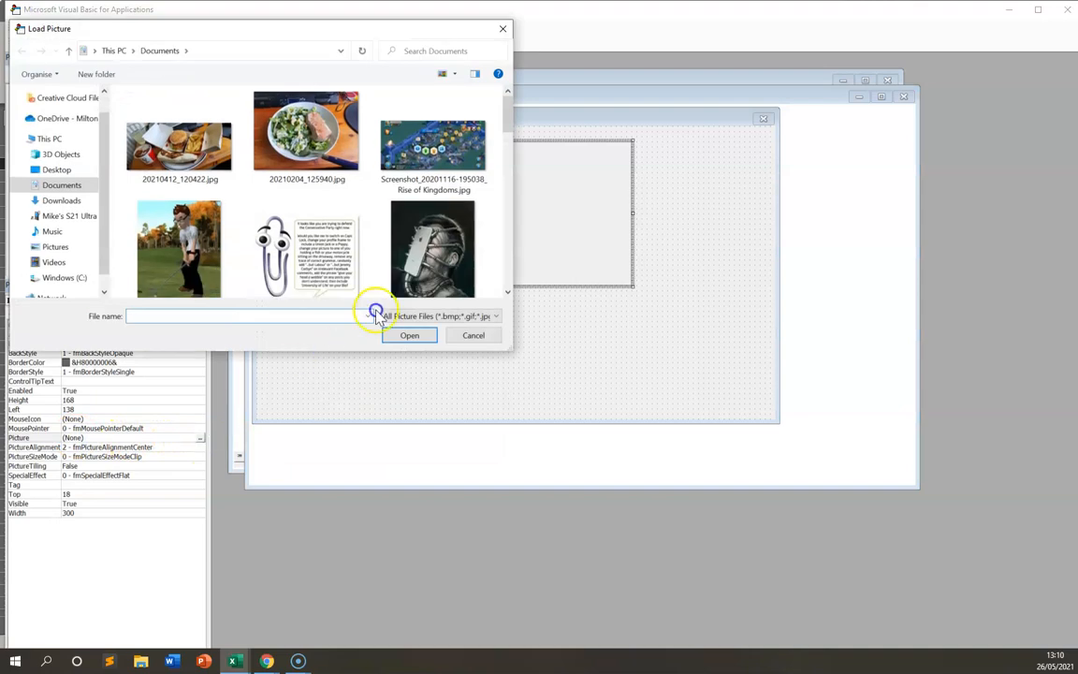
{"action": "left_click", "coordinate": [183, 272]}
{"action": "left_click", "coordinate": [423, 337]}
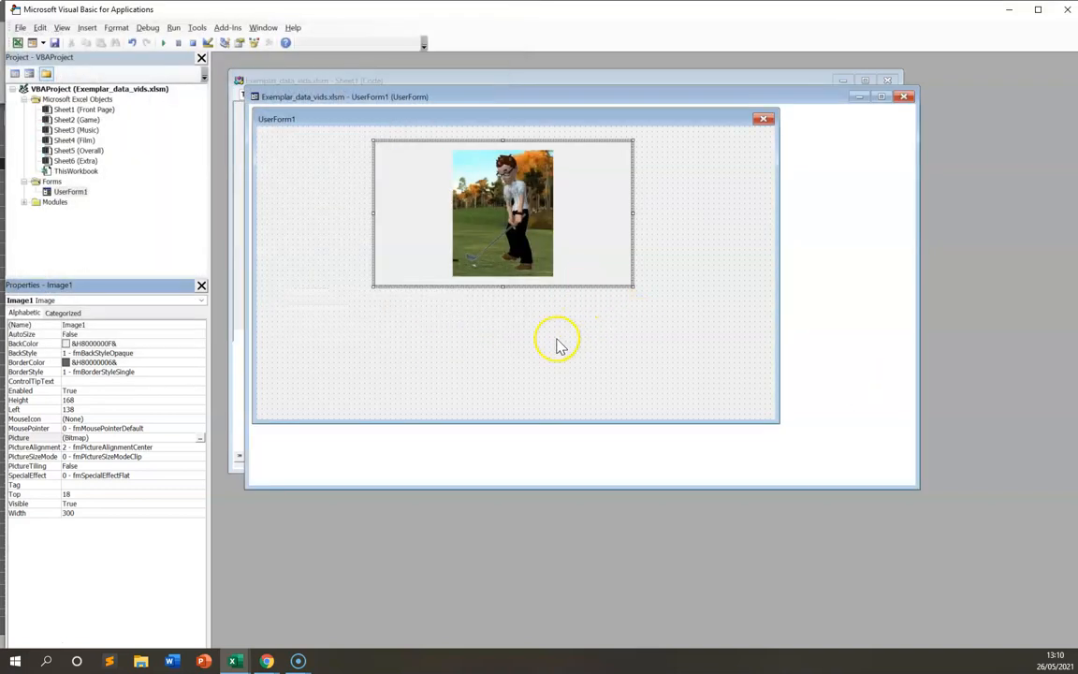
Draw a Label control about 168 wide by 54 high below the image and close its code window
{"action": "left_click", "coordinate": [557, 347]}
{"action": "left_click", "coordinate": [665, 412]}
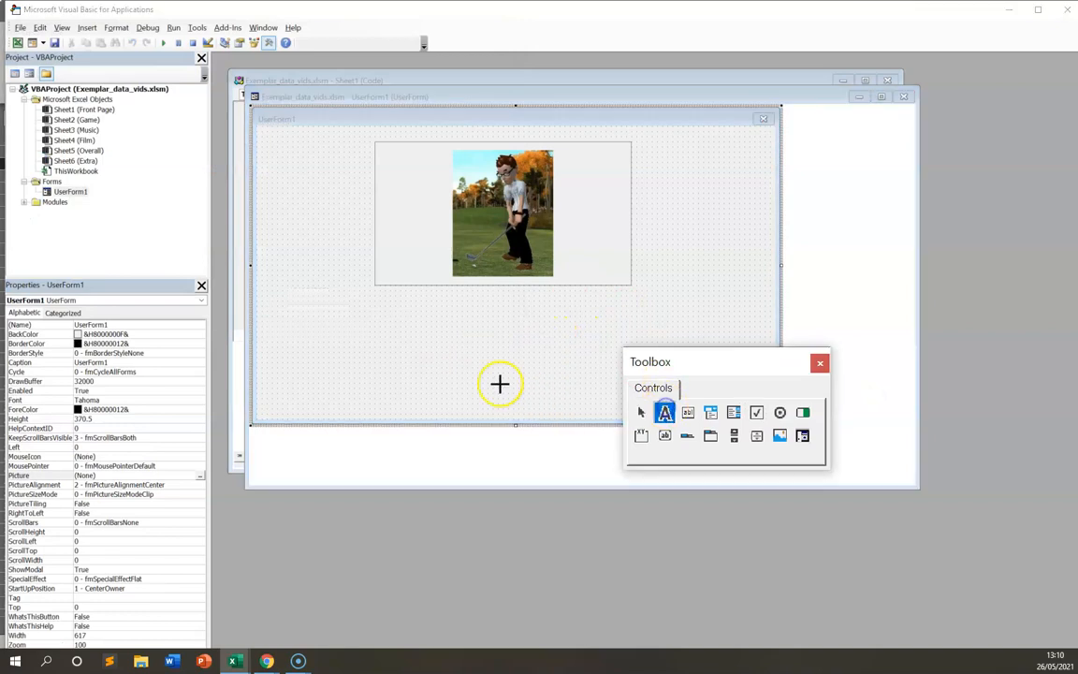
{"action": "left_click_drag", "start_coordinate": [404, 310], "coordinate": [551, 357]}
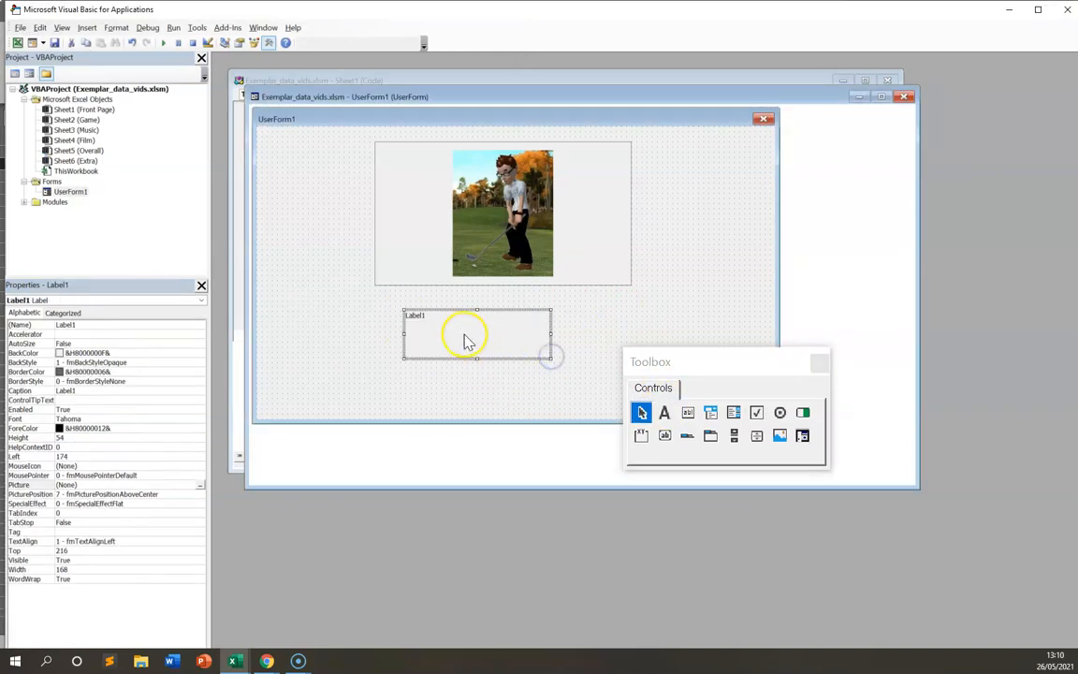
{"action": "double_click", "coordinate": [440, 318]}
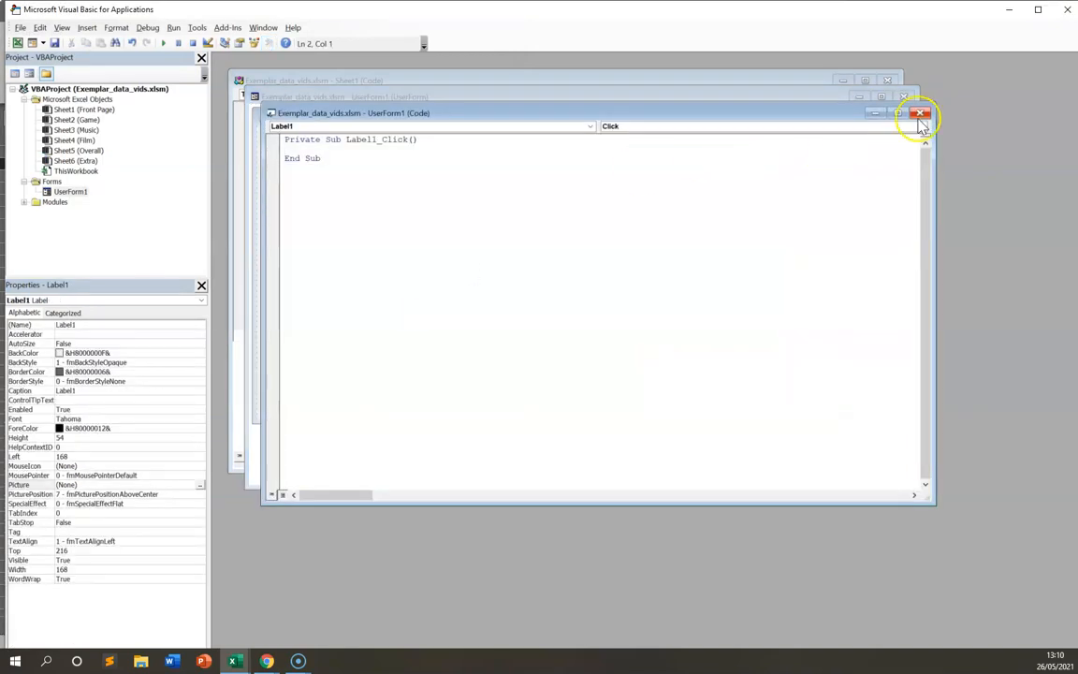
{"action": "left_click", "coordinate": [920, 114]}
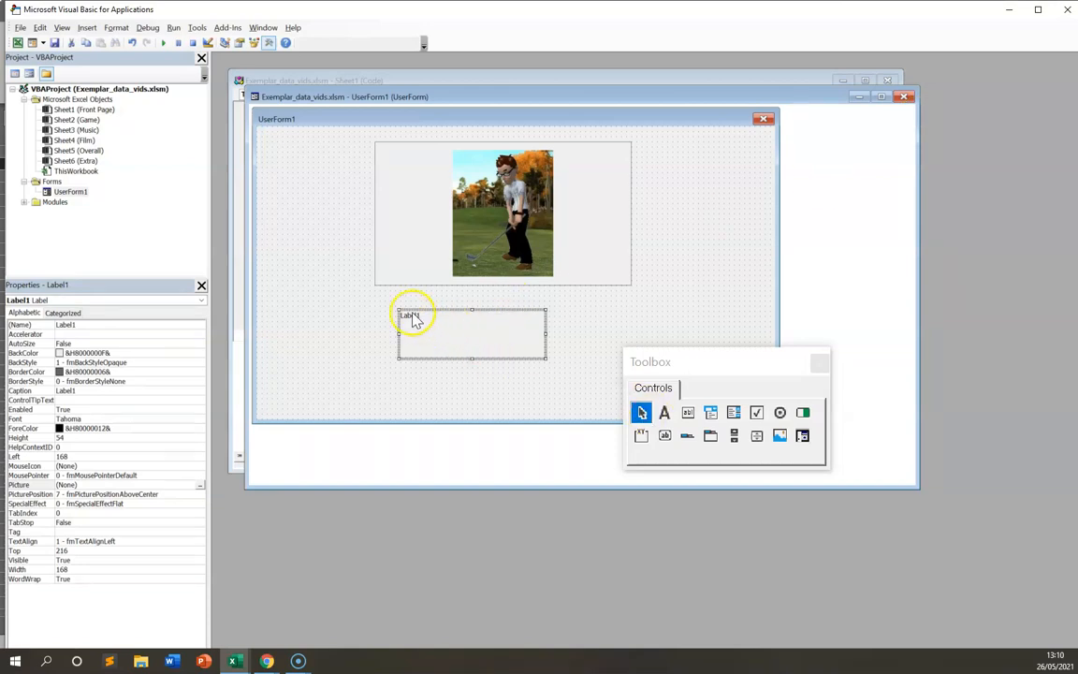
Try to set the label's name to "Welcome to our spreadsheet"
{"action": "left_click", "coordinate": [28, 314]}
{"action": "left_click", "coordinate": [71, 322]}
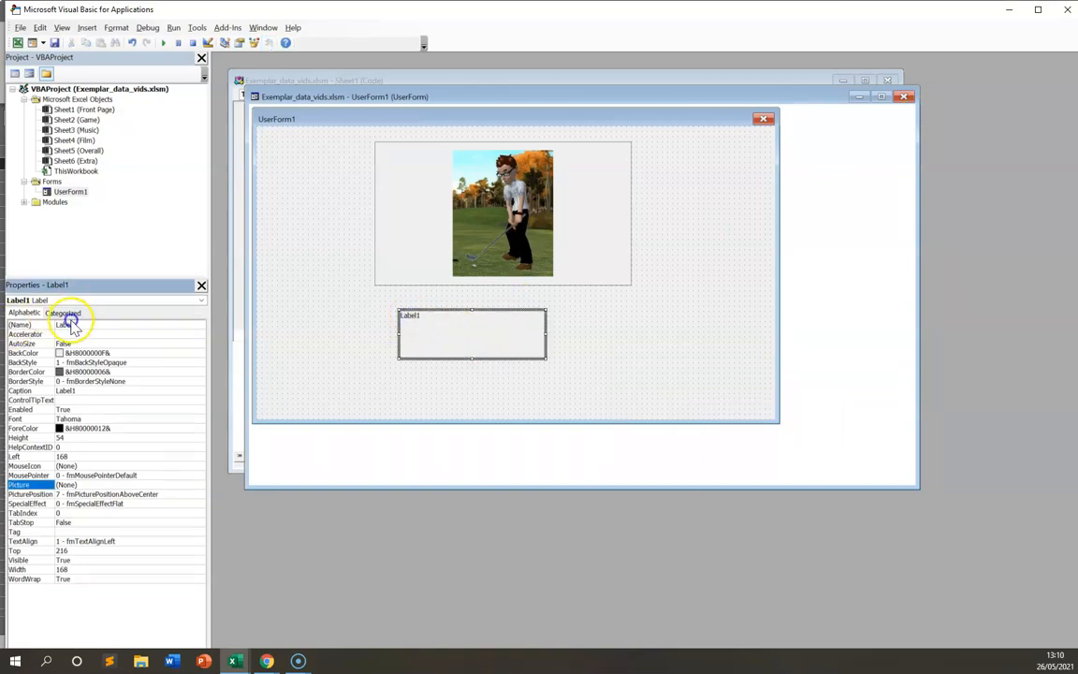
{"action": "left_click", "coordinate": [47, 322]}
{"action": "type", "text": "Welcome to our spreadsheet"}
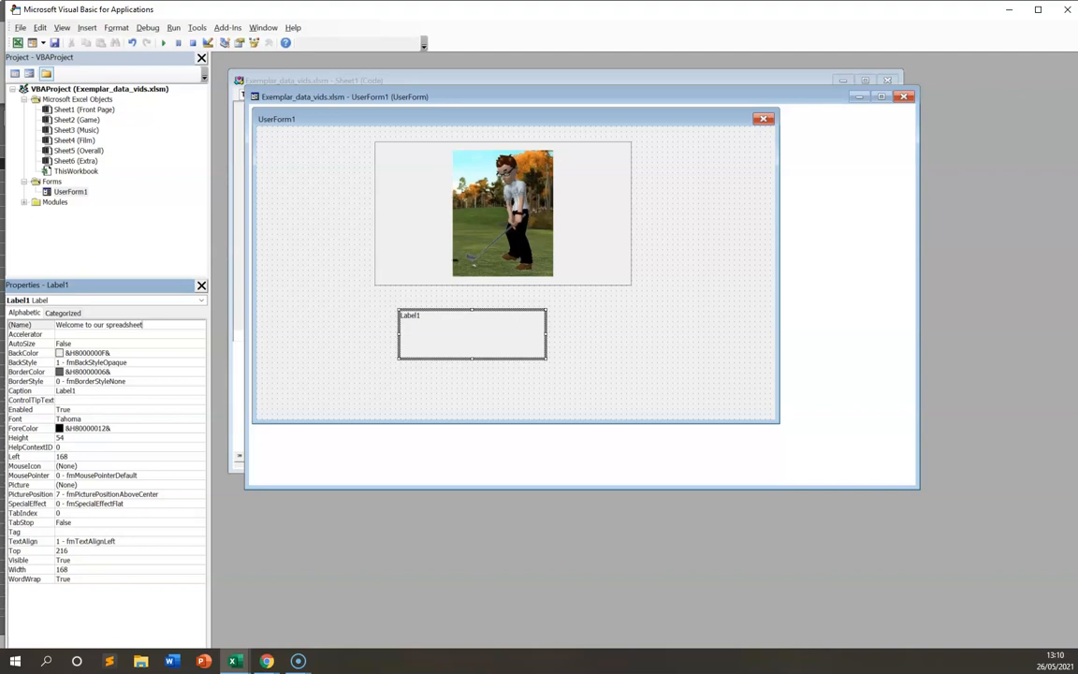
{"action": "key", "text": "Return"}
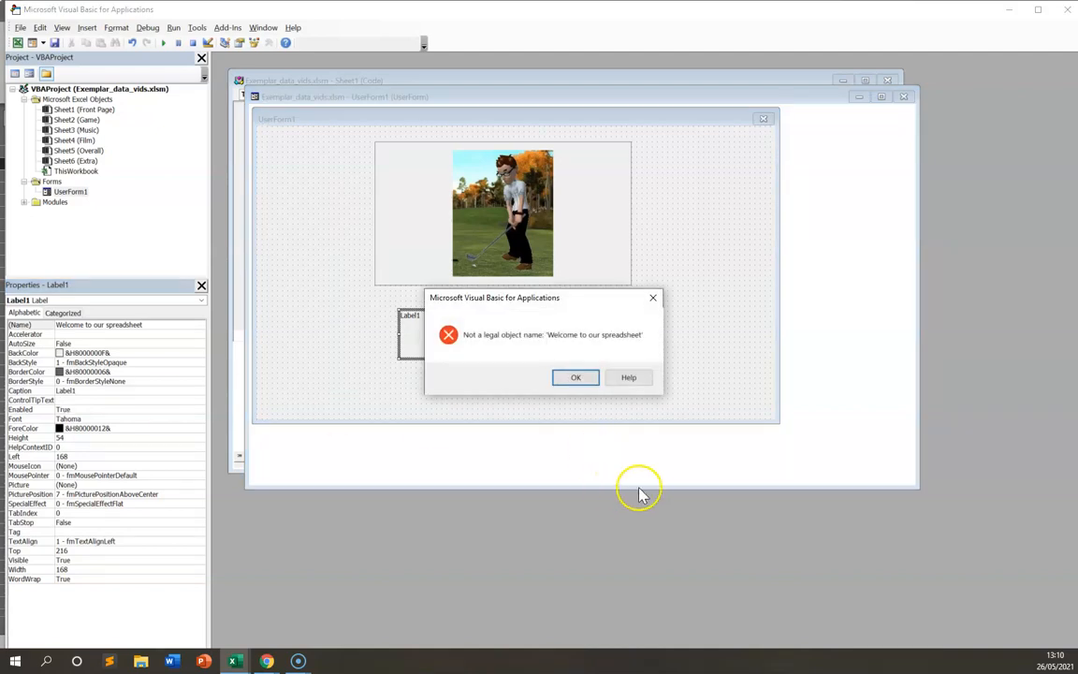
{"action": "left_click", "coordinate": [588, 382]}
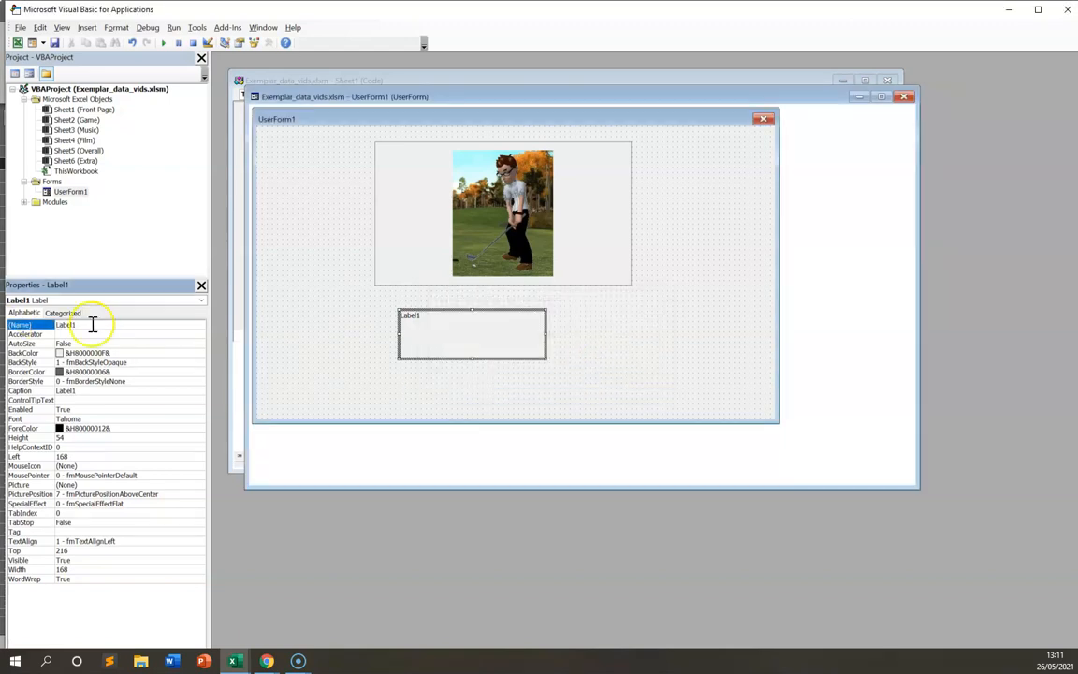
Set the label's caption to "Welcome to our spreadsheet"
{"action": "left_click", "coordinate": [749, 487]}
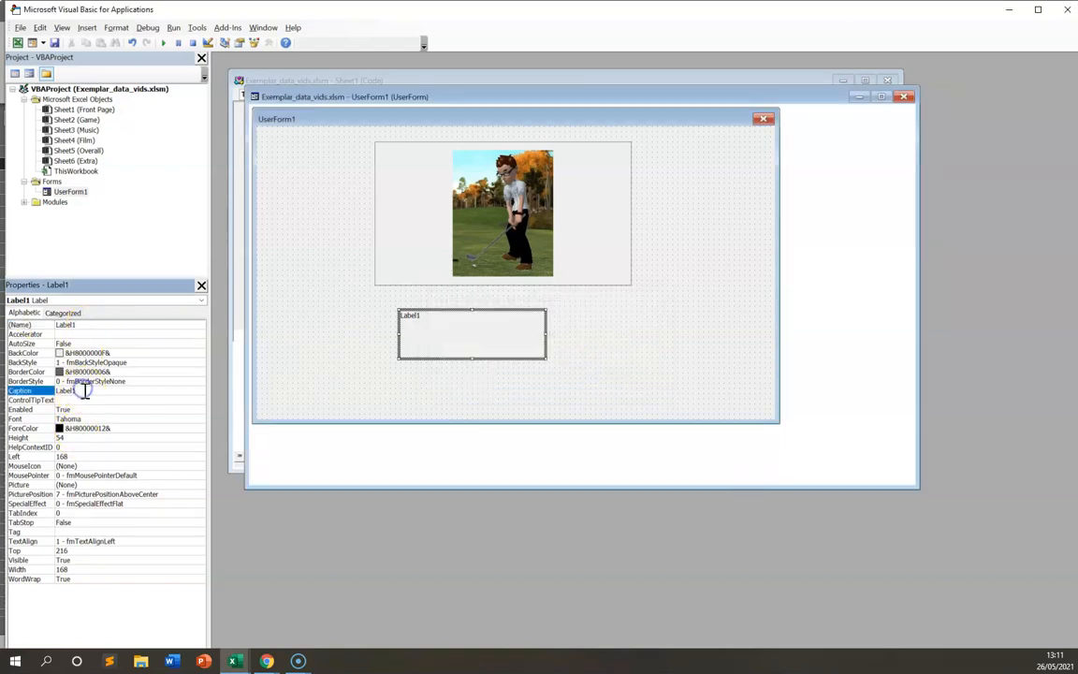
{"action": "left_click", "coordinate": [42, 392]}
{"action": "type", "text": "W"}
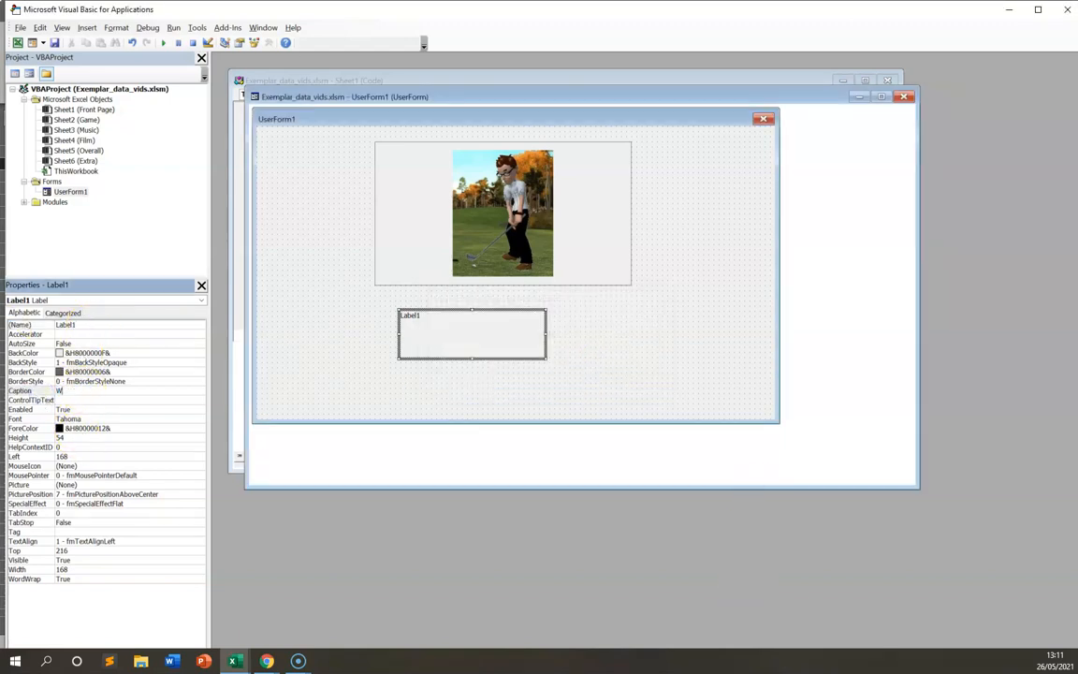
{"action": "type", "text": "elcome to our spreadsheet"}
{"action": "key", "text": "Return"}
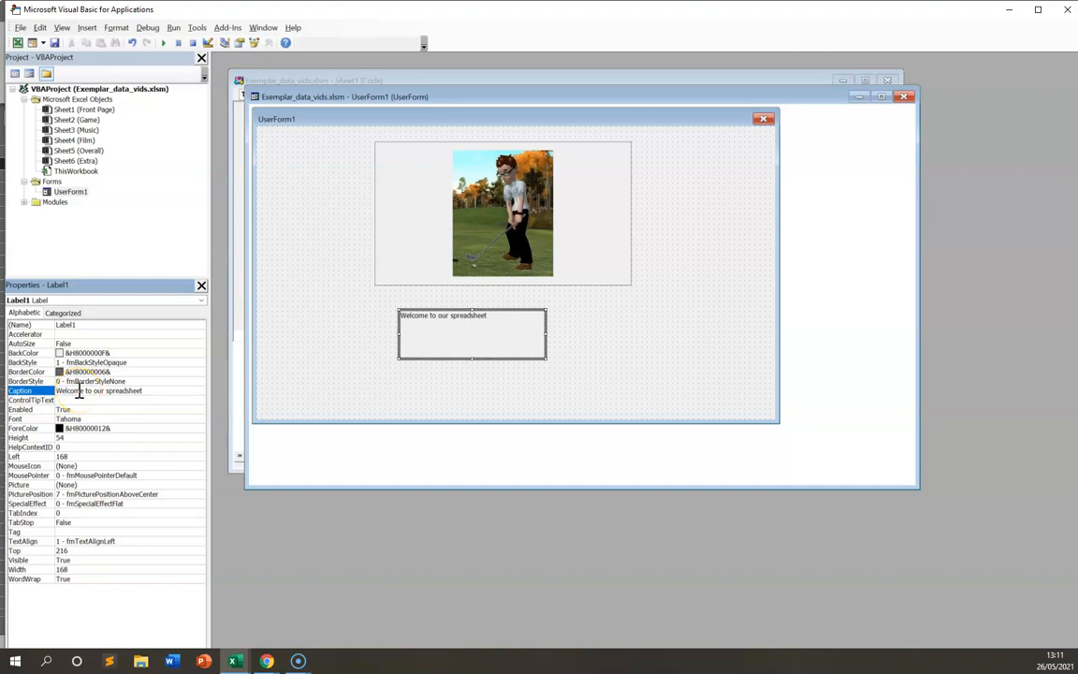
{"action": "left_click", "coordinate": [154, 272]}
Close the UserForm1 design window and the Sheet1 code window, and open the ThisWorkbook code module
{"action": "left_click", "coordinate": [904, 98]}
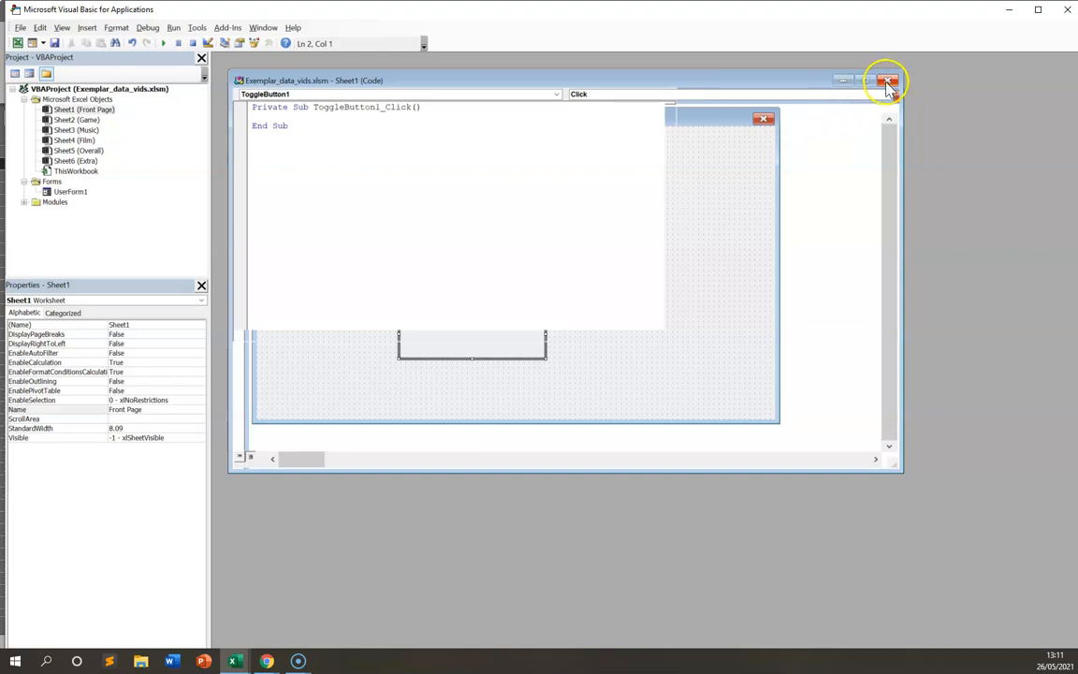
{"action": "left_click", "coordinate": [888, 82]}
{"action": "left_click", "coordinate": [76, 171]}
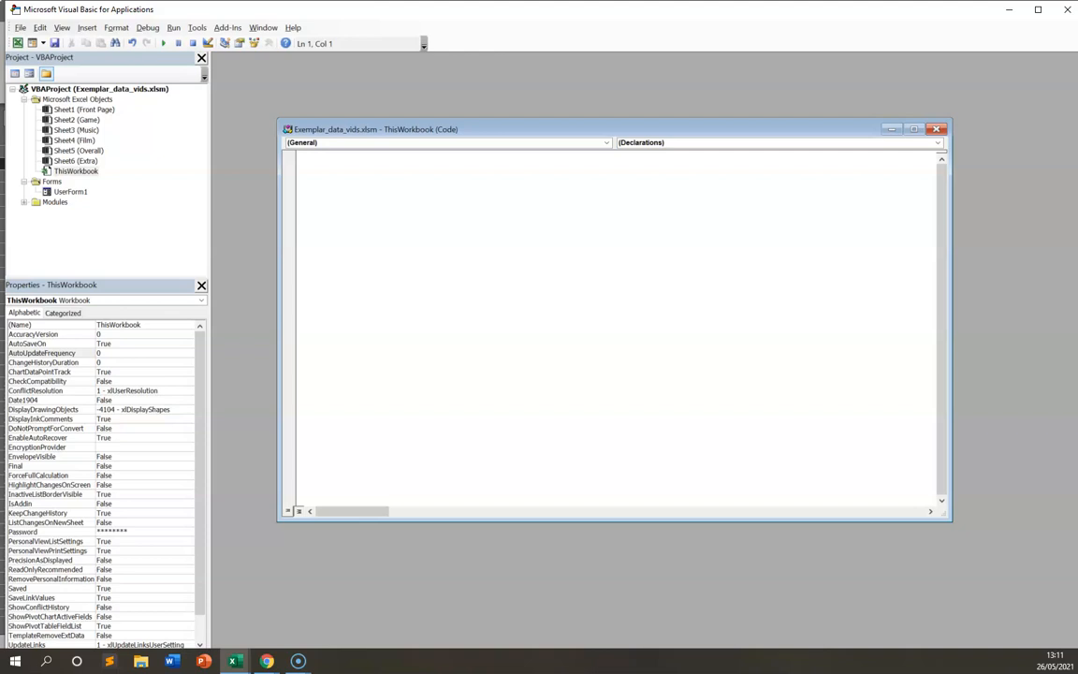
Write a private Workbook_Open() procedure in ThisWorkbook that runs UserForm1.Show
{"action": "left_click", "coordinate": [470, 222]}
{"action": "type", "text": "Private Sub Workbook_Open"}
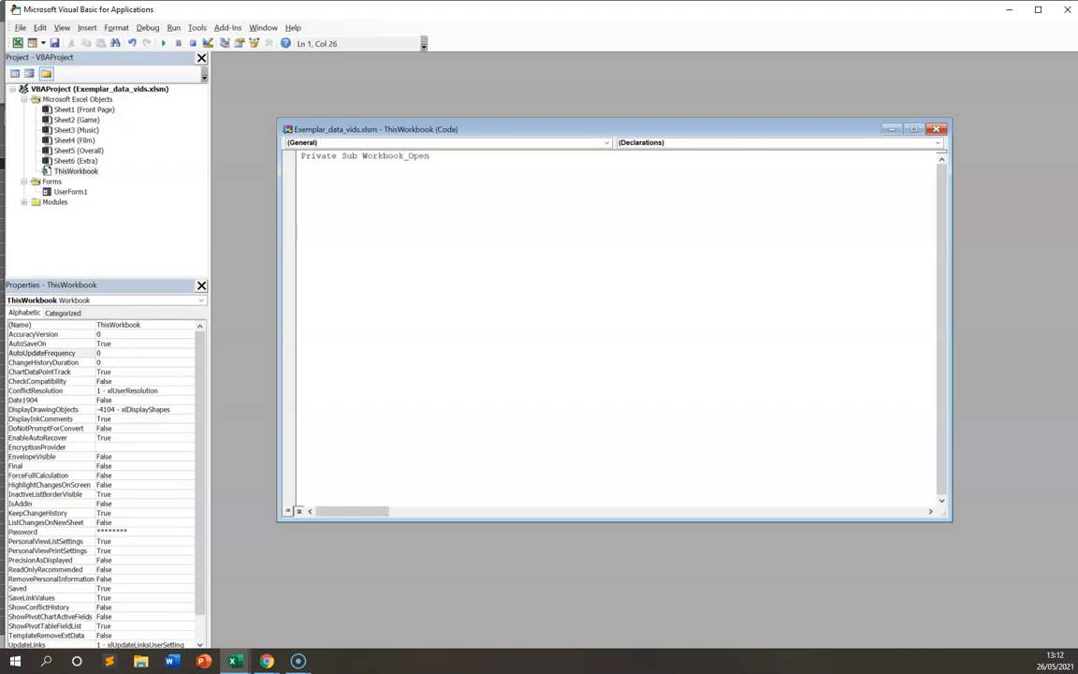
{"action": "type", "text": "()"}
{"action": "key", "text": "Return"}
{"action": "key", "text": "Return"}
{"action": "key", "text": "Return"}
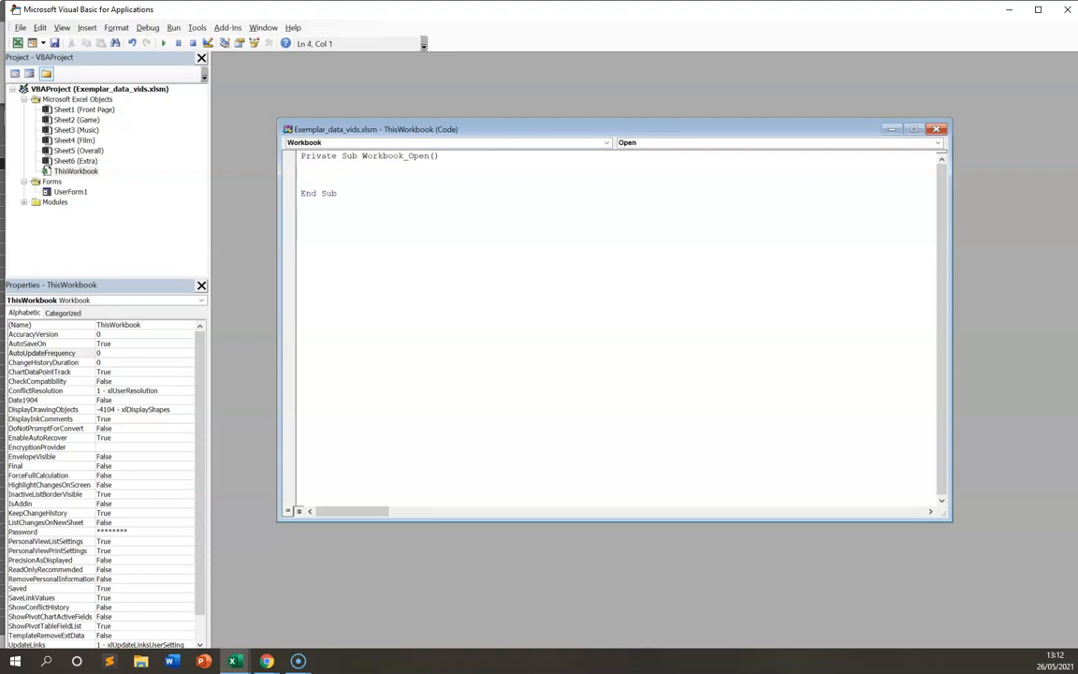
{"action": "type", "text": "UserForm1.Show"}
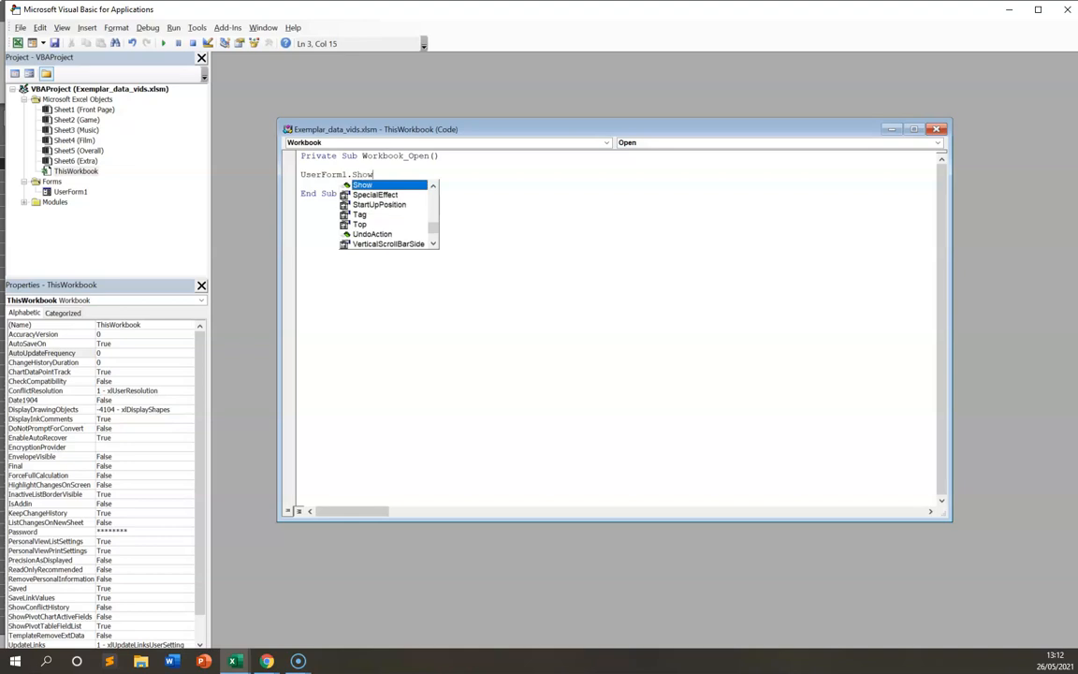
{"action": "left_click", "coordinate": [522, 208]}
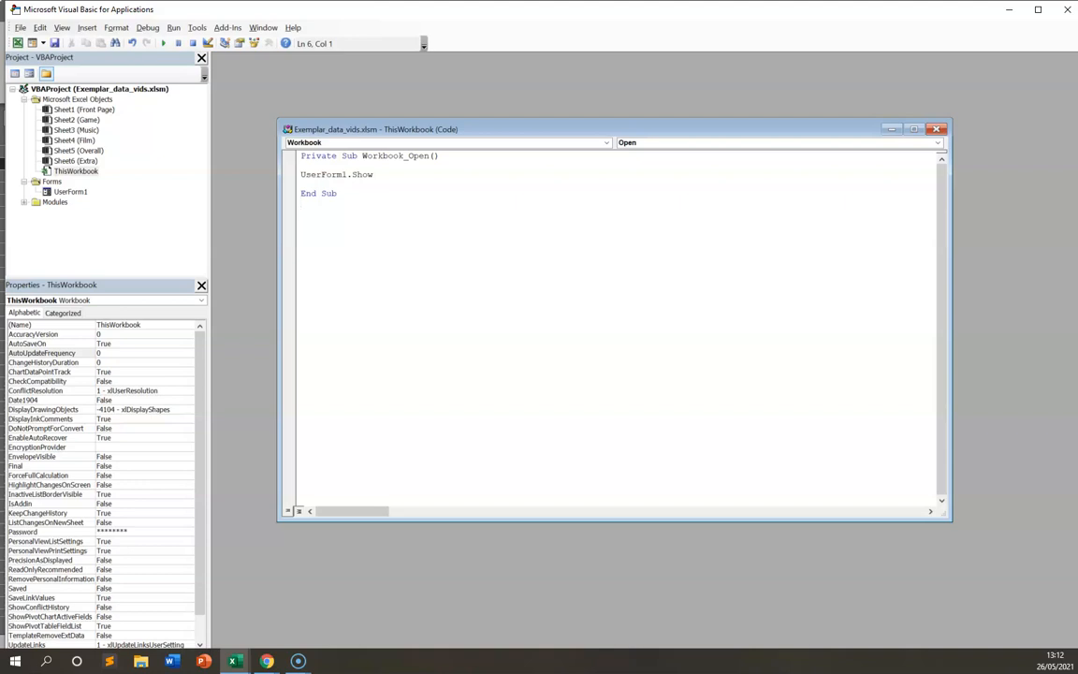
Close the ThisWorkbook code, open UserForm1's code and delete its empty Label1_Click procedure
{"action": "left_click", "coordinate": [939, 131]}
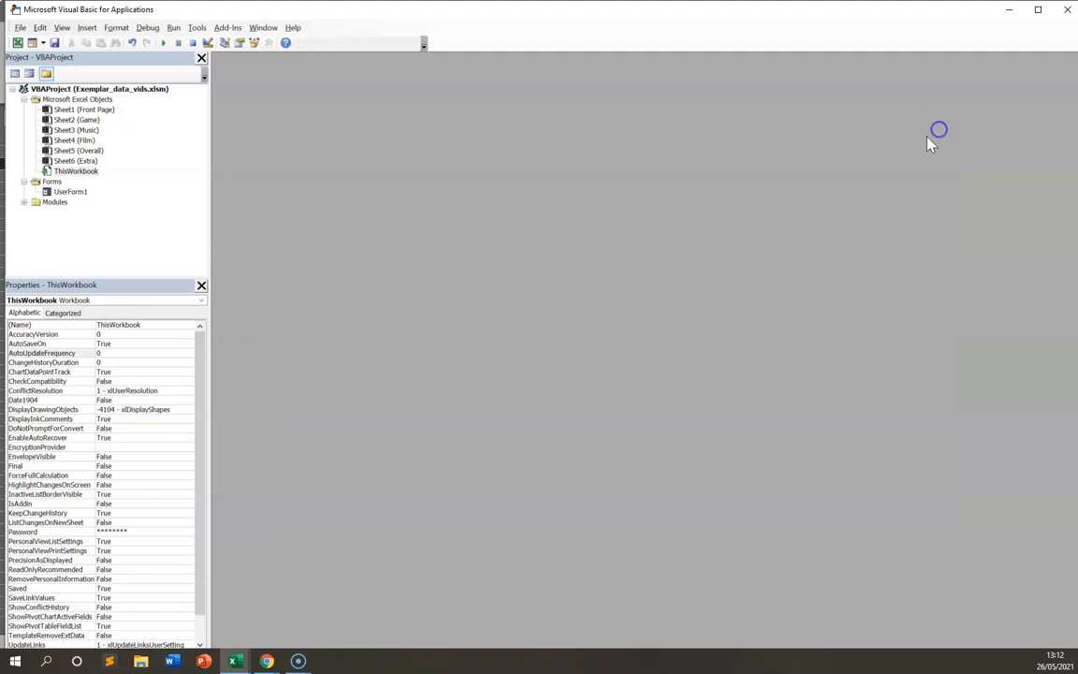
{"action": "double_click", "coordinate": [71, 192]}
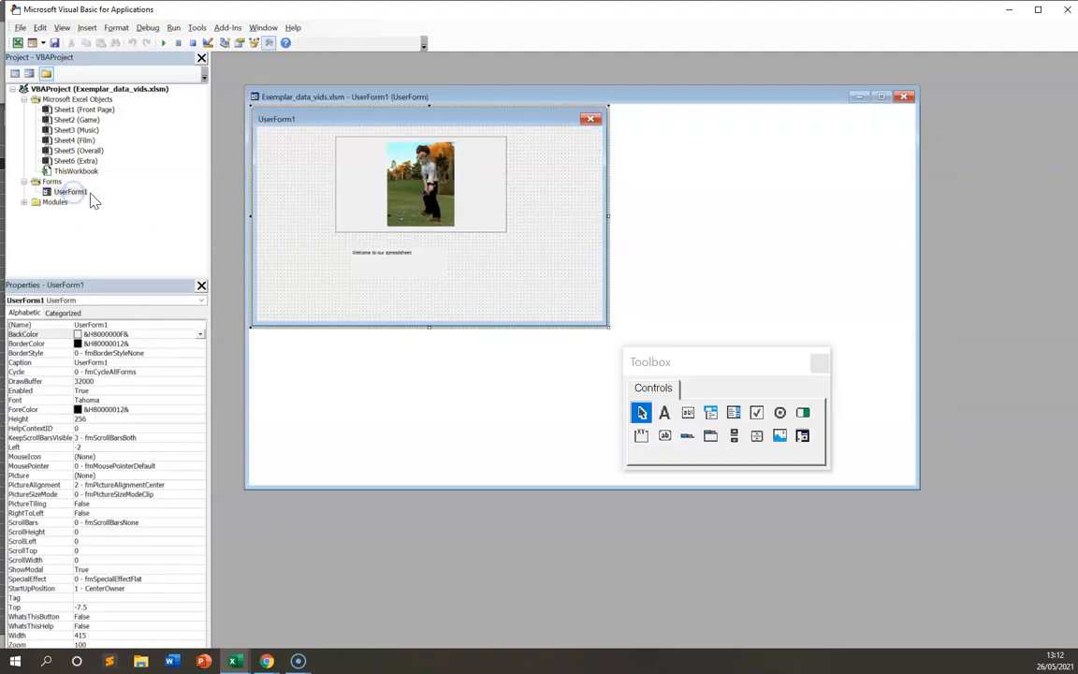
{"action": "right_click", "coordinate": [80, 196]}
{"action": "left_click", "coordinate": [111, 203]}
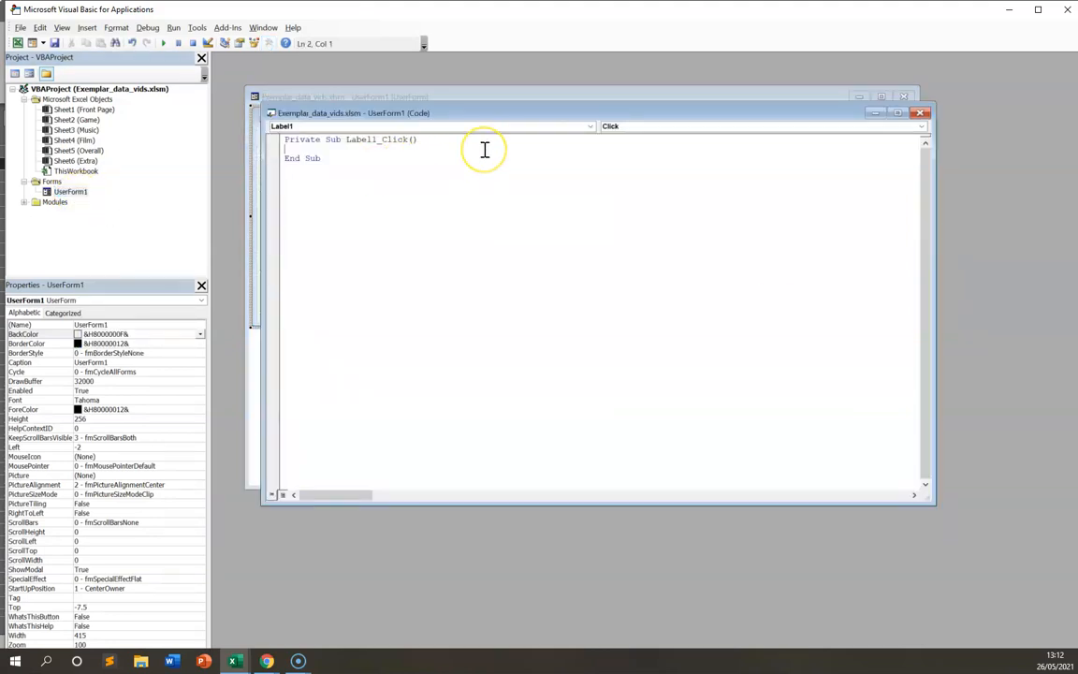
{"action": "left_click_drag", "start_coordinate": [354, 164], "coordinate": [243, 135]}
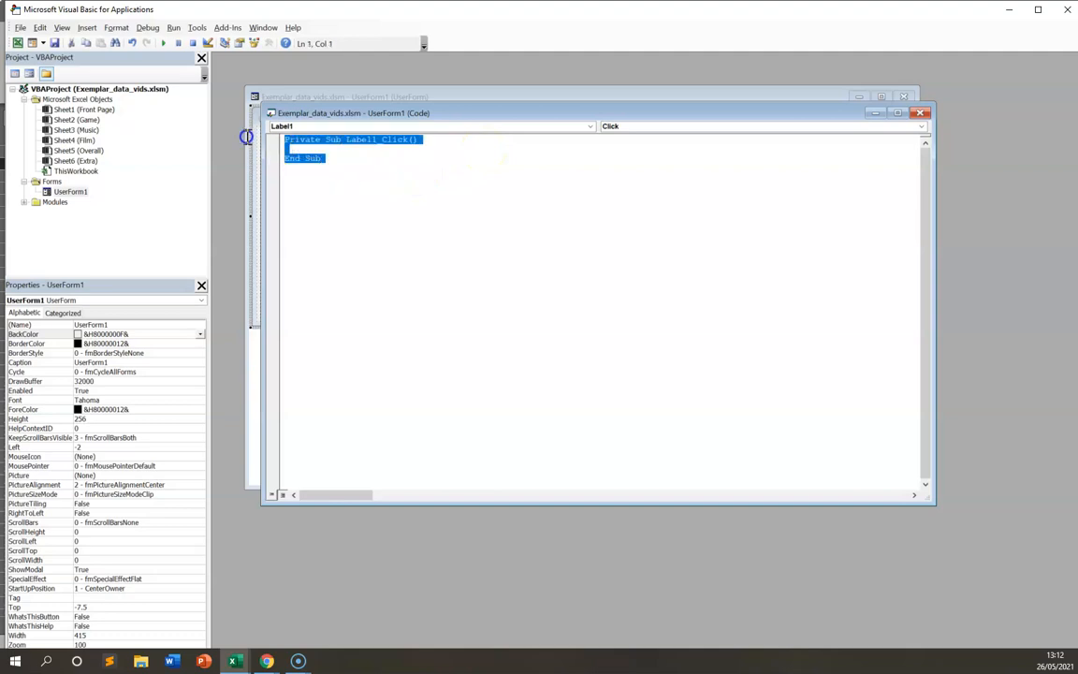
{"action": "key", "text": "Delete"}
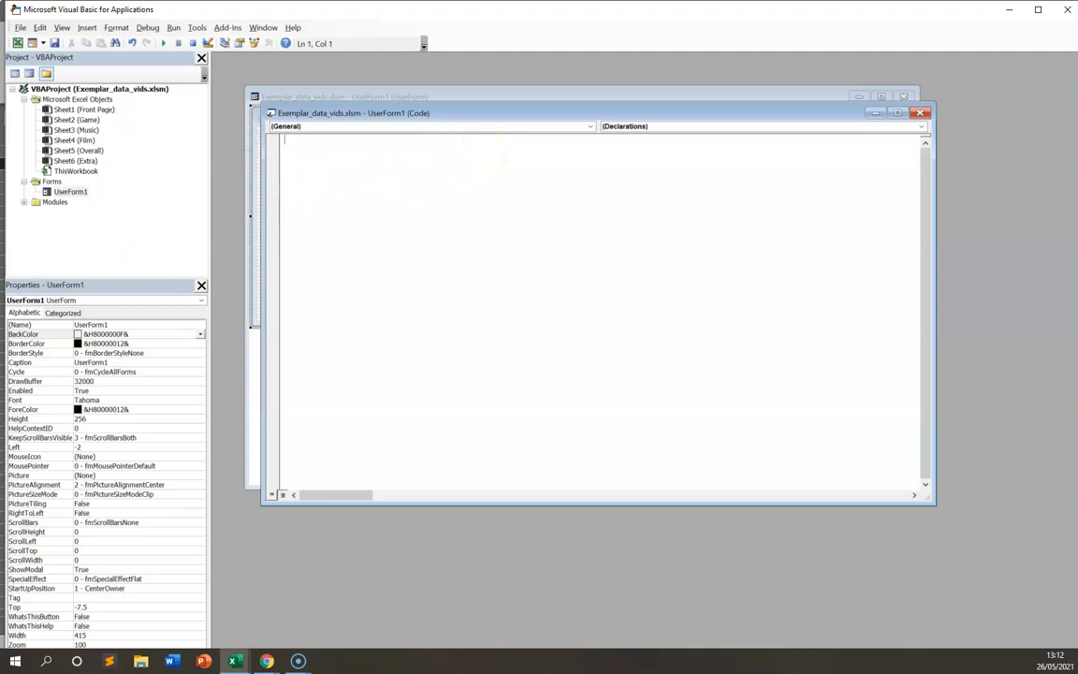
Write a private UserForm_Activate() procedure containing the line Application.Wait (Now + TimeValue("00:00:04"))
{"action": "type", "text": "Private Sub UserForm_Activater"}
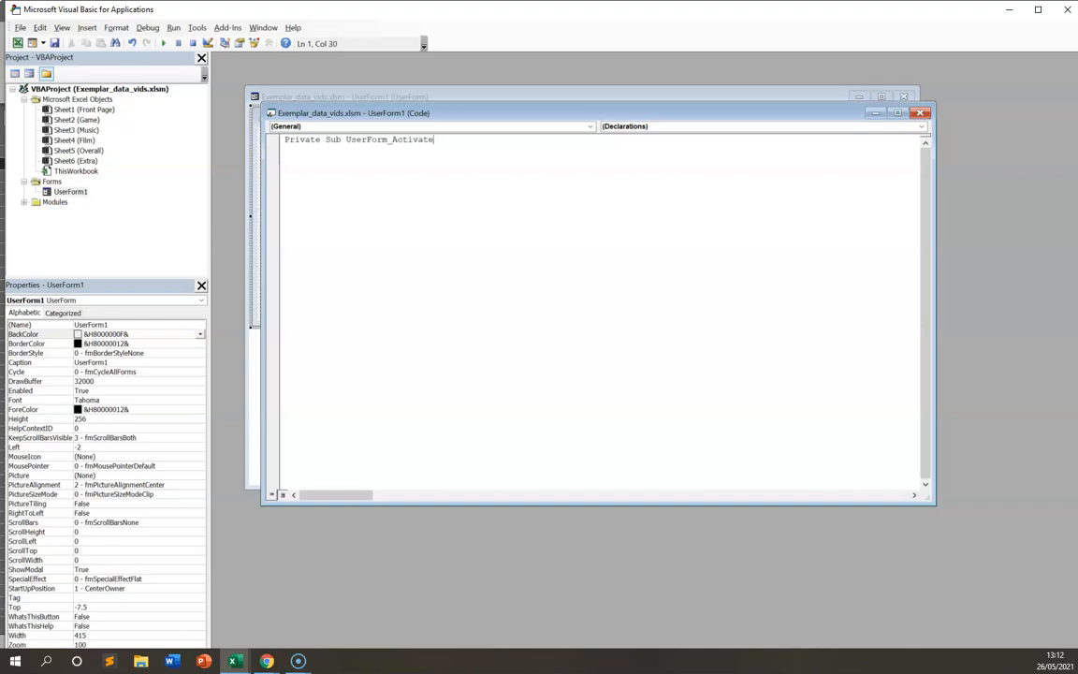
{"action": "key", "text": "Return"}
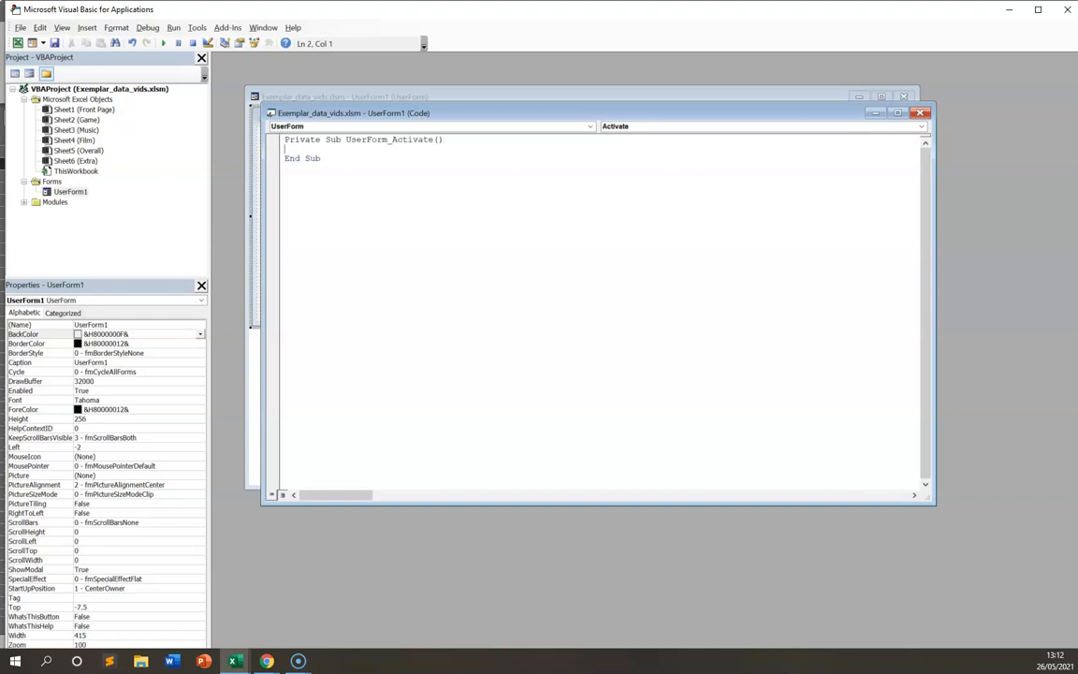
{"action": "key", "text": "Return"}
{"action": "type", "text": "pplication"}
{"action": "type", "text": ".Wait ("}
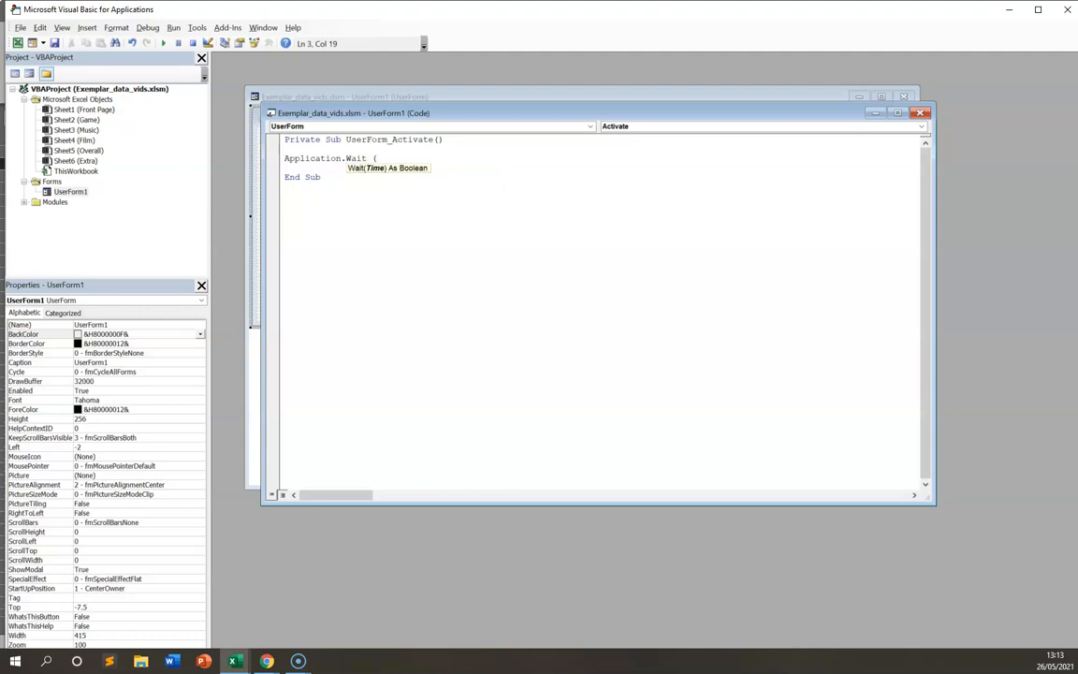
{"action": "type", "text": "Now +T"}
{"action": "key", "text": "BackSpace"}
{"action": "type", "text": "TimeValue(\""}
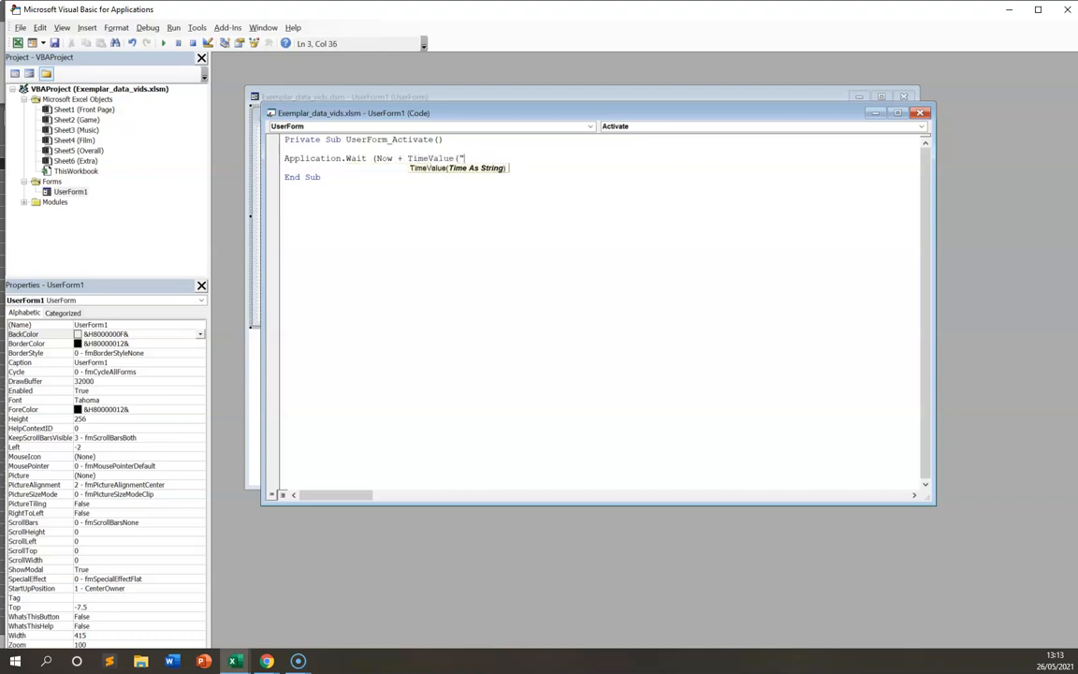
{"action": "type", "text": "00:00:04\"))"}
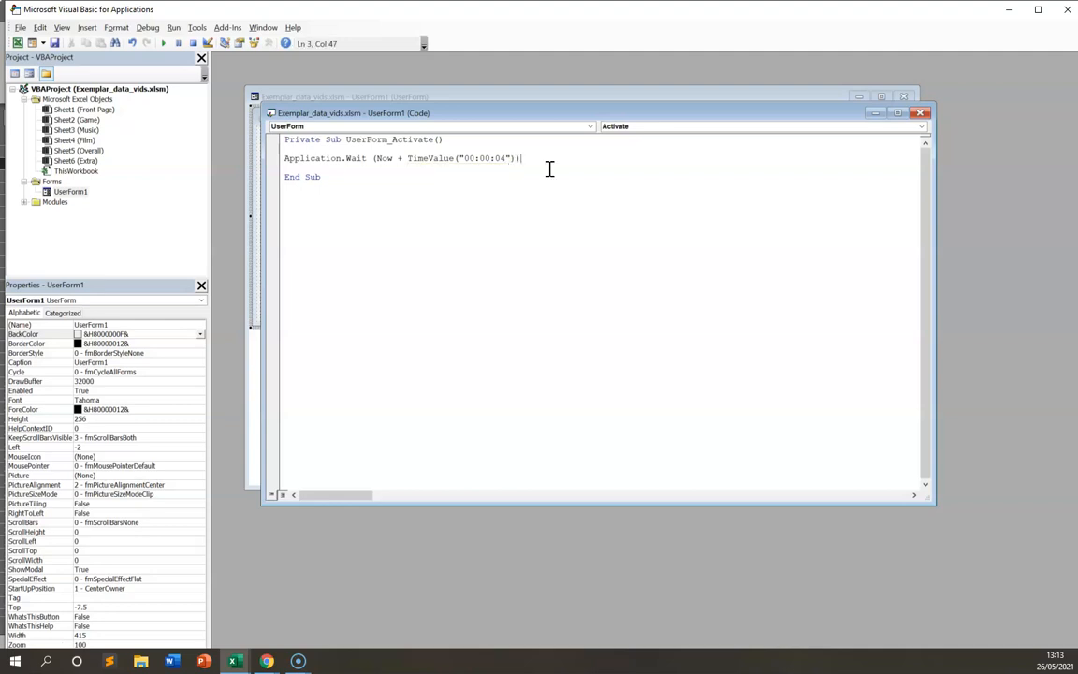
Add the line Unload Me after the wait line in UserForm_Activate and close the code window
{"action": "key", "text": "Return"}
{"action": "key", "text": "Return"}
{"action": "type", "text": "Unload Me"}
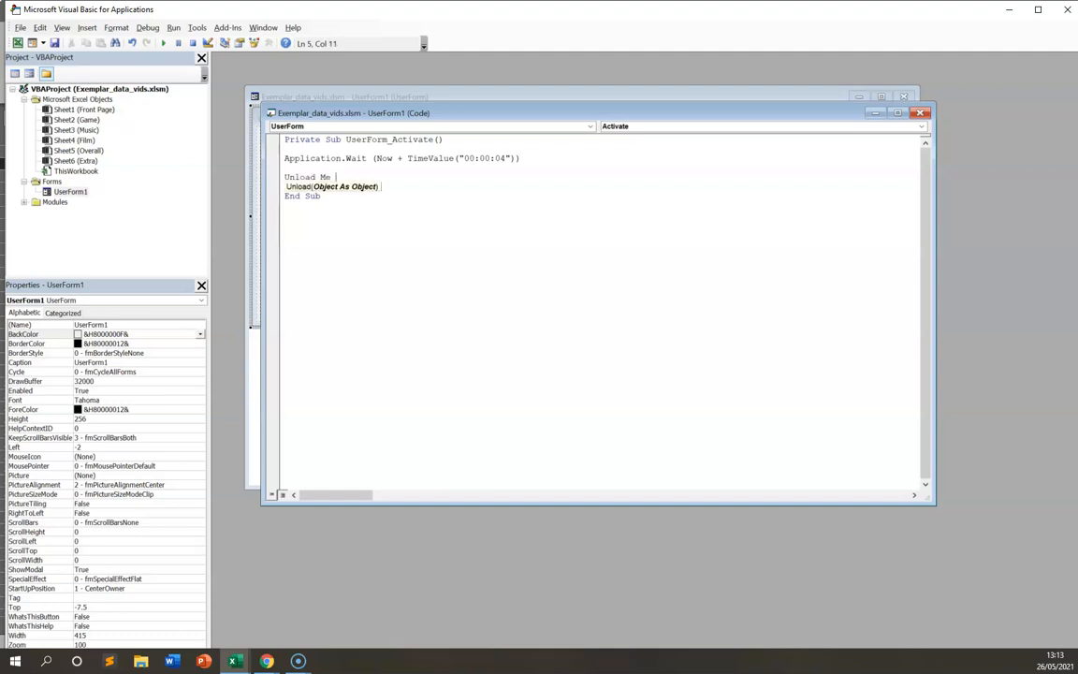
{"action": "left_click", "coordinate": [464, 241]}
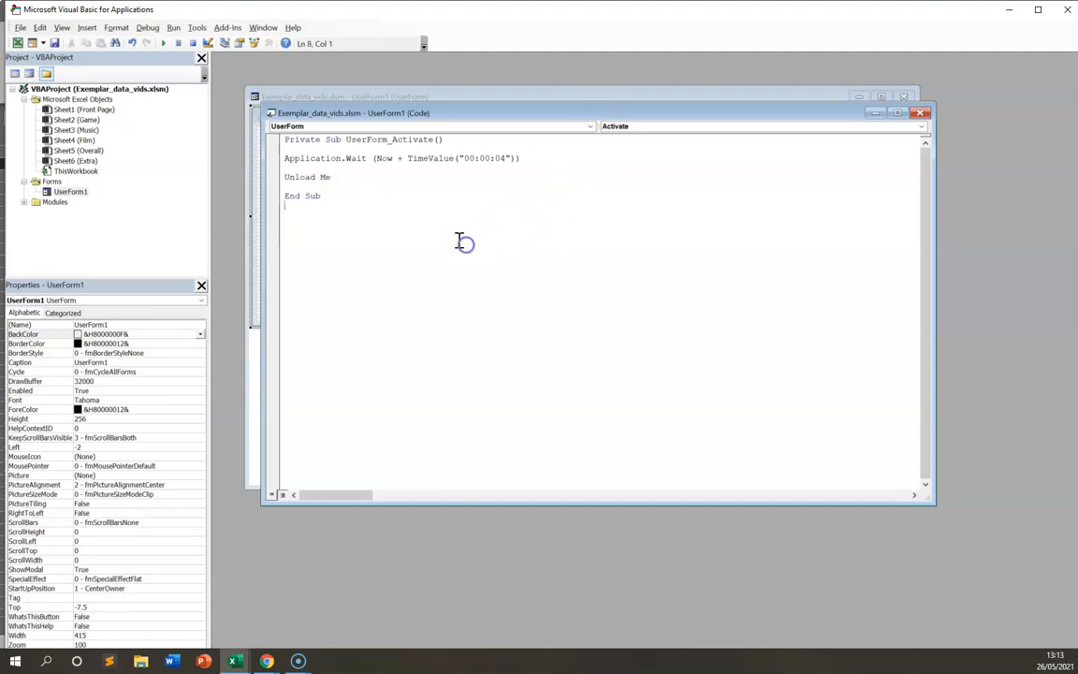
{"action": "left_click", "coordinate": [422, 218]}
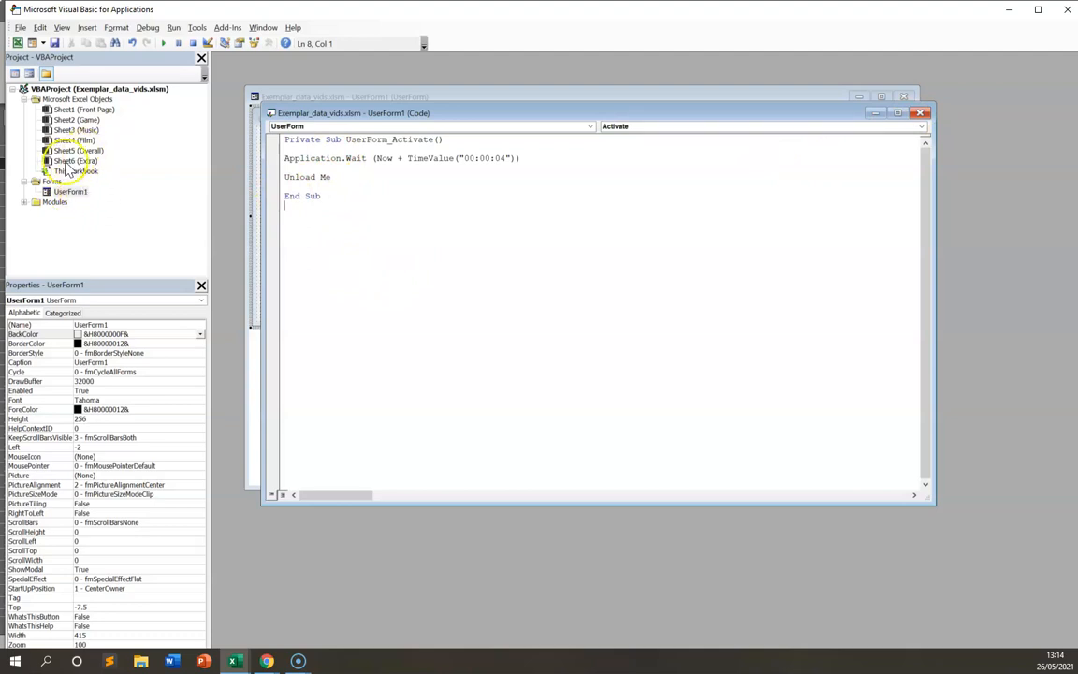
{"action": "left_click", "coordinate": [926, 115]}
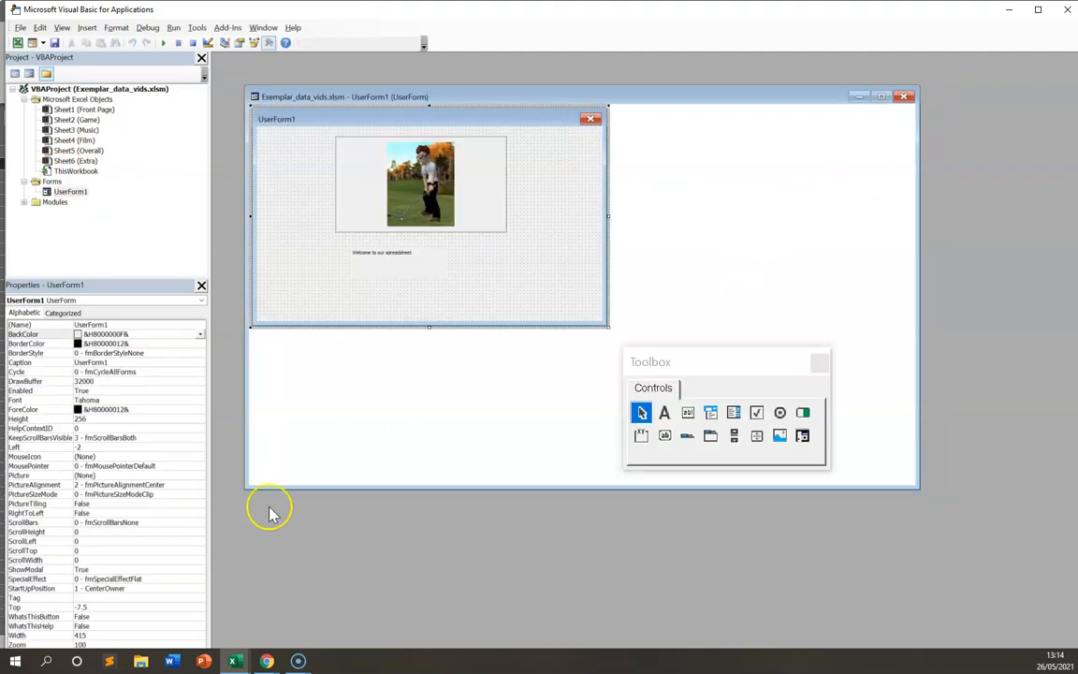
Save the workbook with its VBA project, then close the code editor and the workbook
{"action": "left_click", "coordinate": [54, 42]}
{"action": "left_click", "coordinate": [1065, 11]}
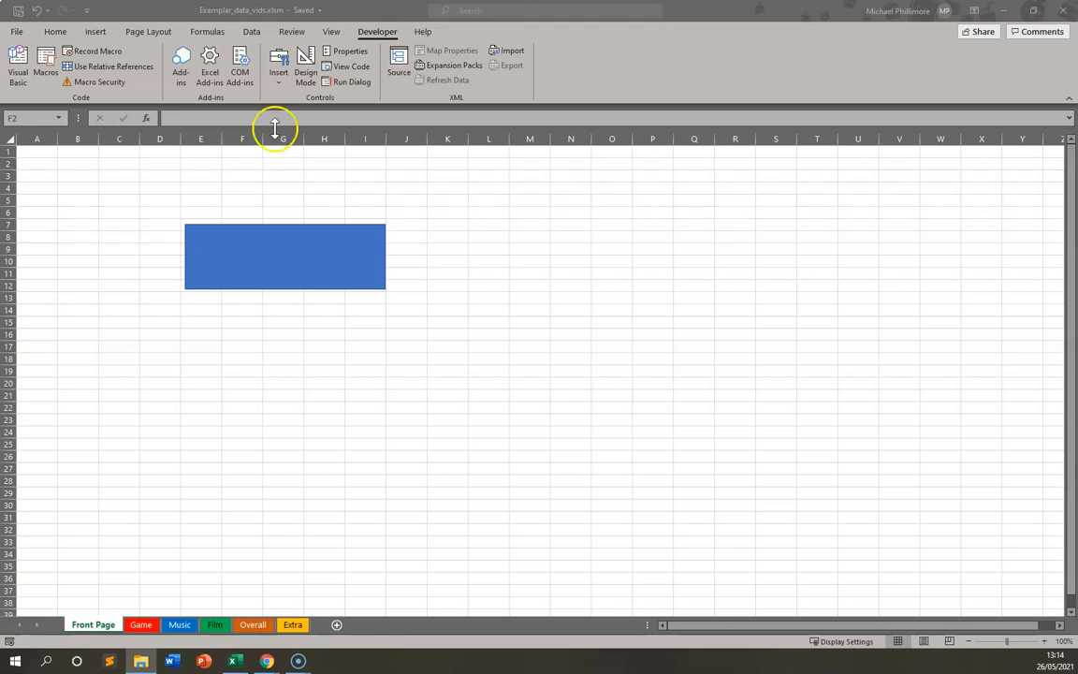
{"action": "left_click", "coordinate": [1065, 11]}
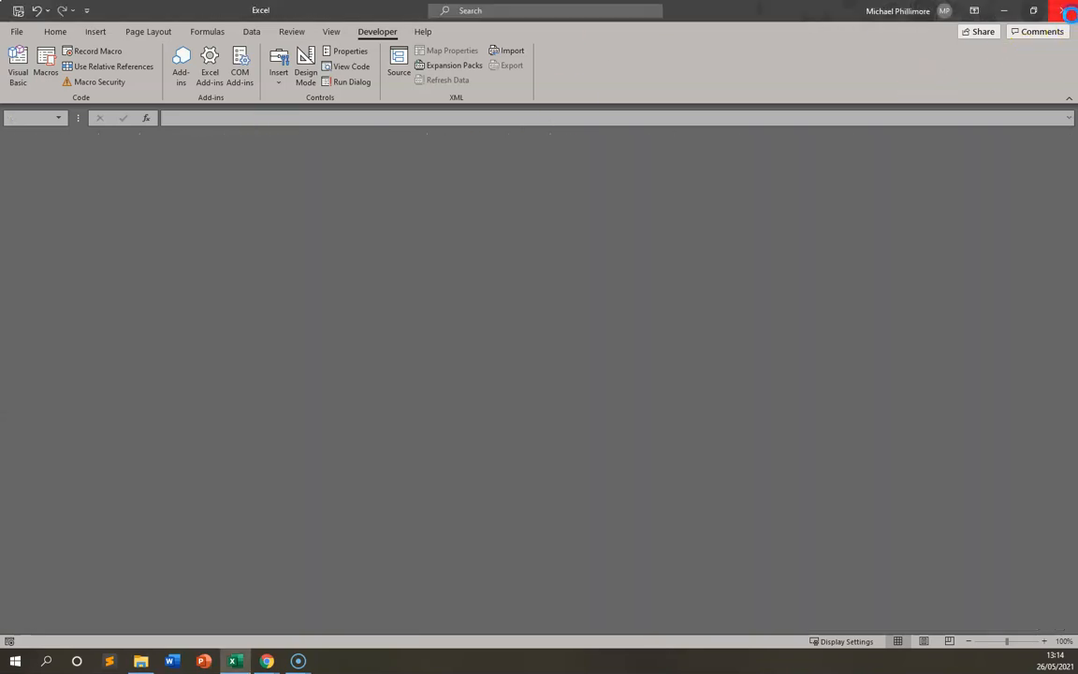
Reopen Exemplar_data_vids.xlsm from the OneDrive folder, enable its macro content and make it a trusted document
{"action": "left_click_drag", "start_coordinate": [0, 70], "coordinate": [787, 77]}
{"action": "left_click", "coordinate": [873, 61]}
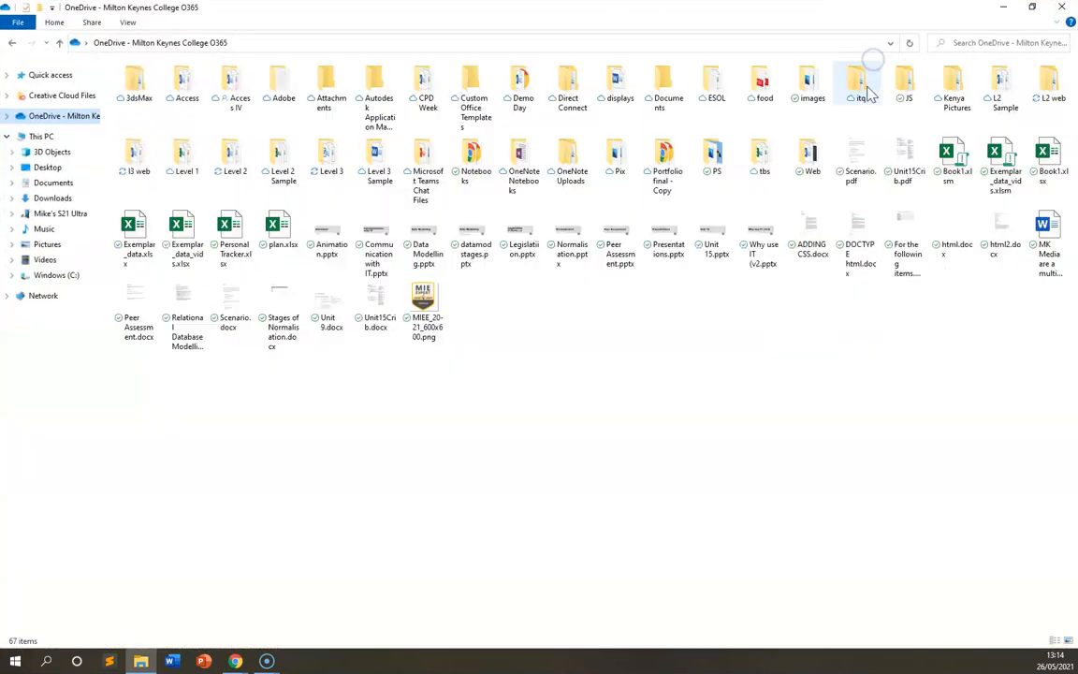
{"action": "left_click", "coordinate": [1003, 169]}
{"action": "double_click", "coordinate": [1004, 167]}
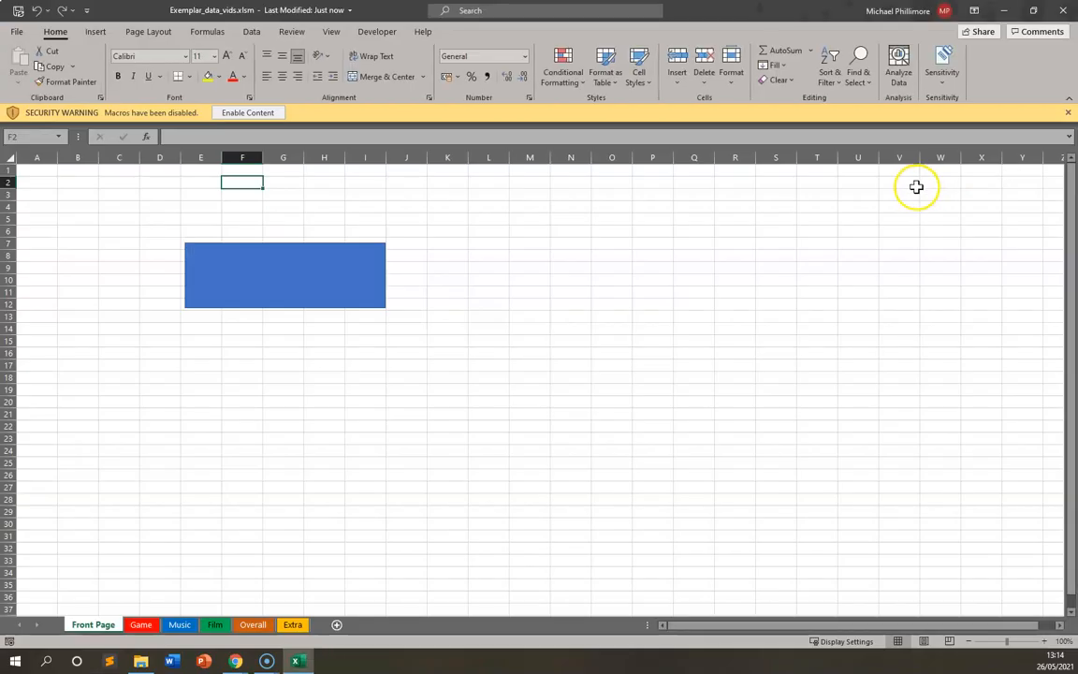
{"action": "left_click", "coordinate": [270, 112]}
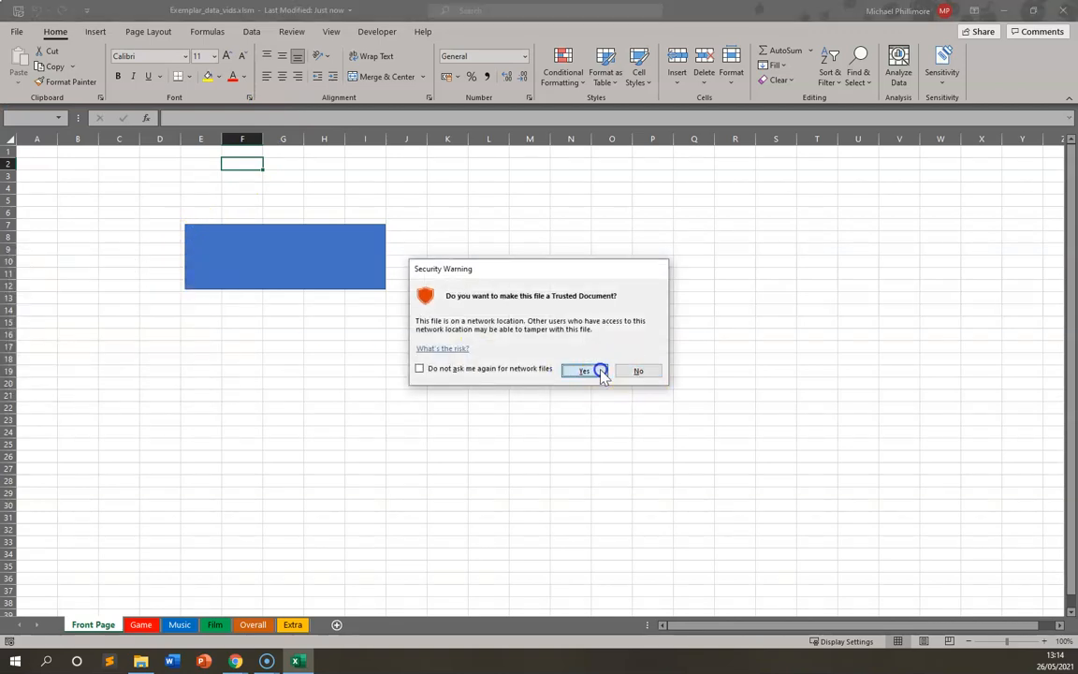
{"action": "left_click", "coordinate": [600, 372]}
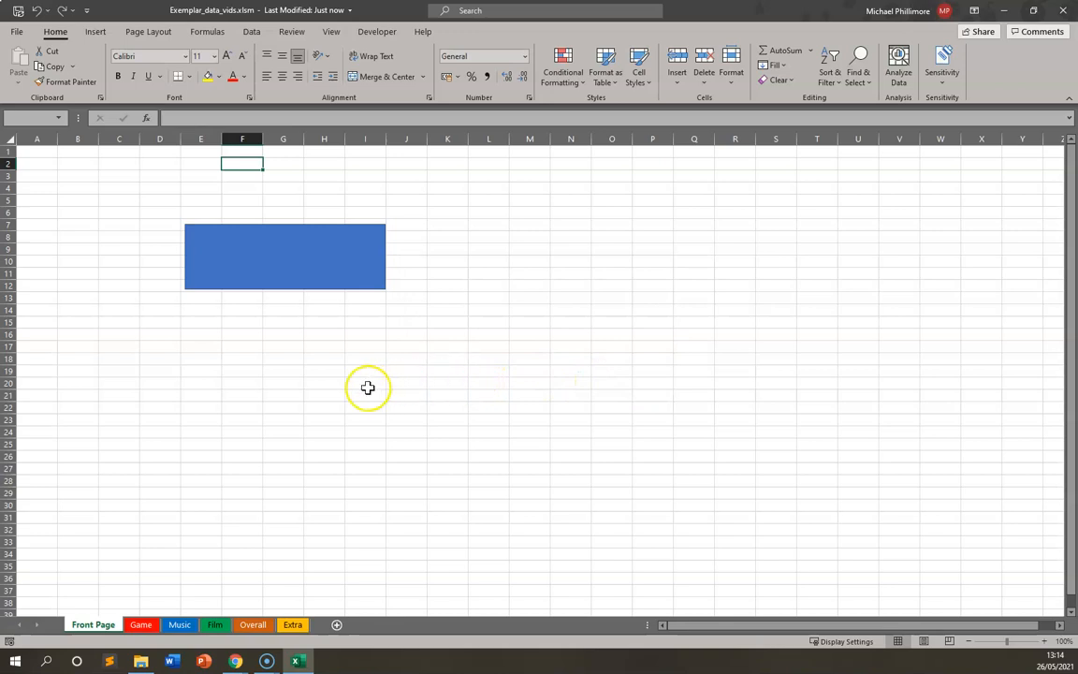